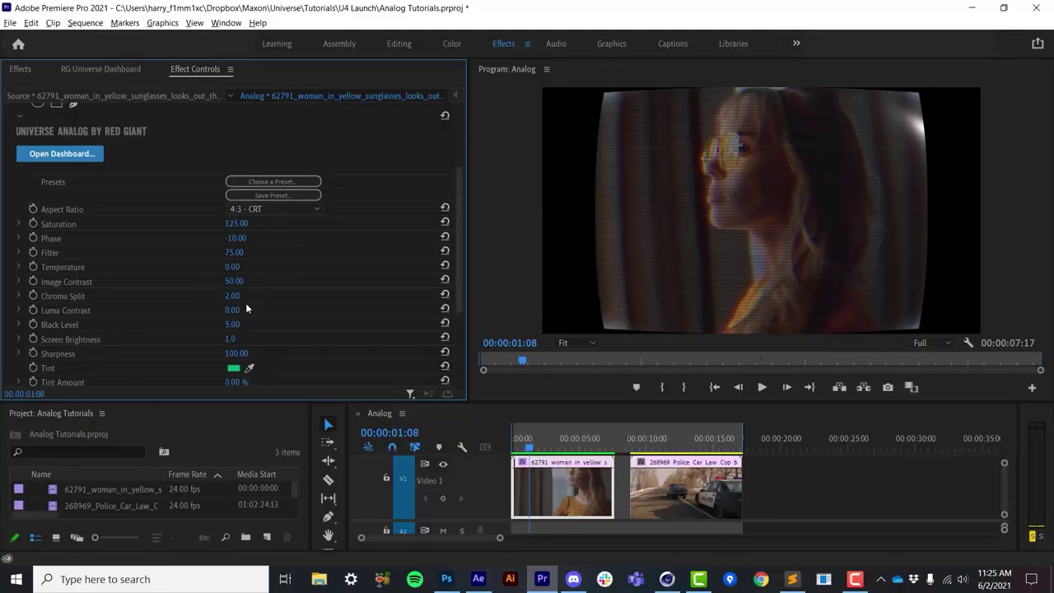
Apply the Universe Analog effect from the RG Universe Dashboard's Stylize category to the police car clip.
{"action": "left_click_drag", "start_coordinate": [668, 449], "coordinate": [706, 465]}
{"action": "left_click", "coordinate": [708, 478]}
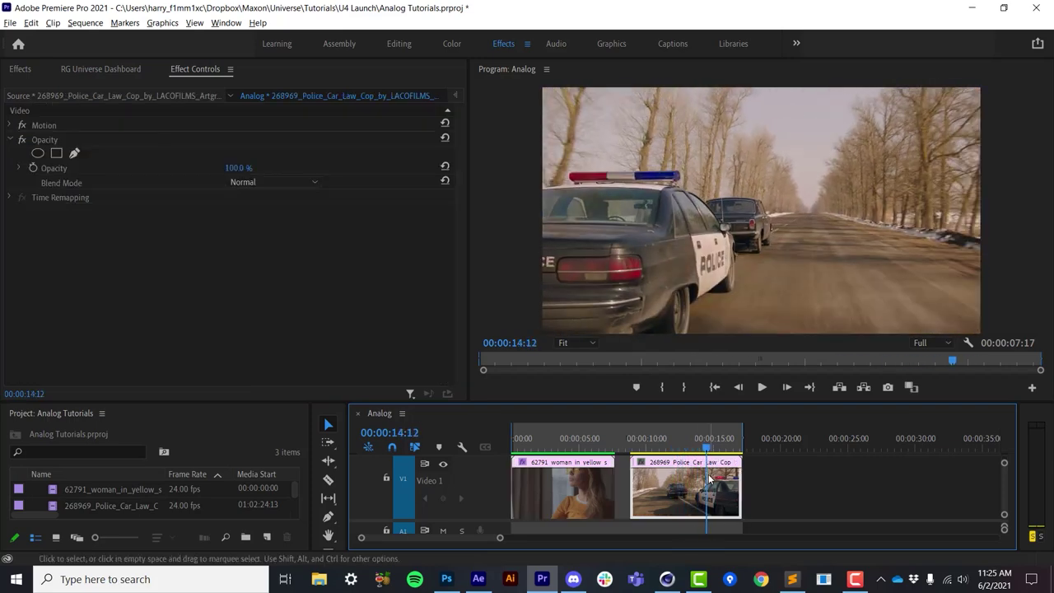
{"action": "left_click", "coordinate": [34, 70]}
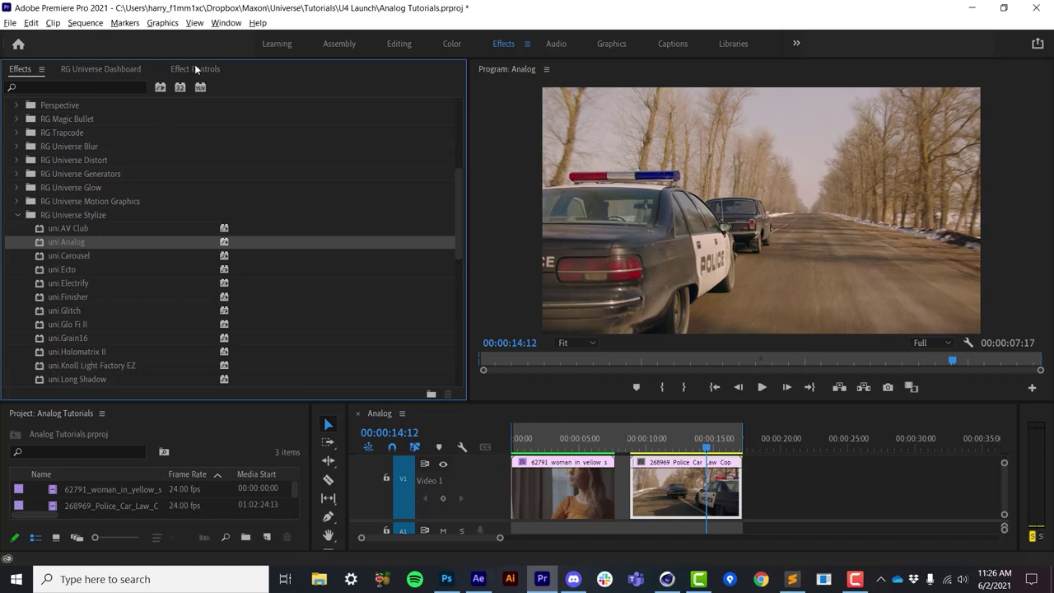
{"action": "left_click", "coordinate": [91, 70]}
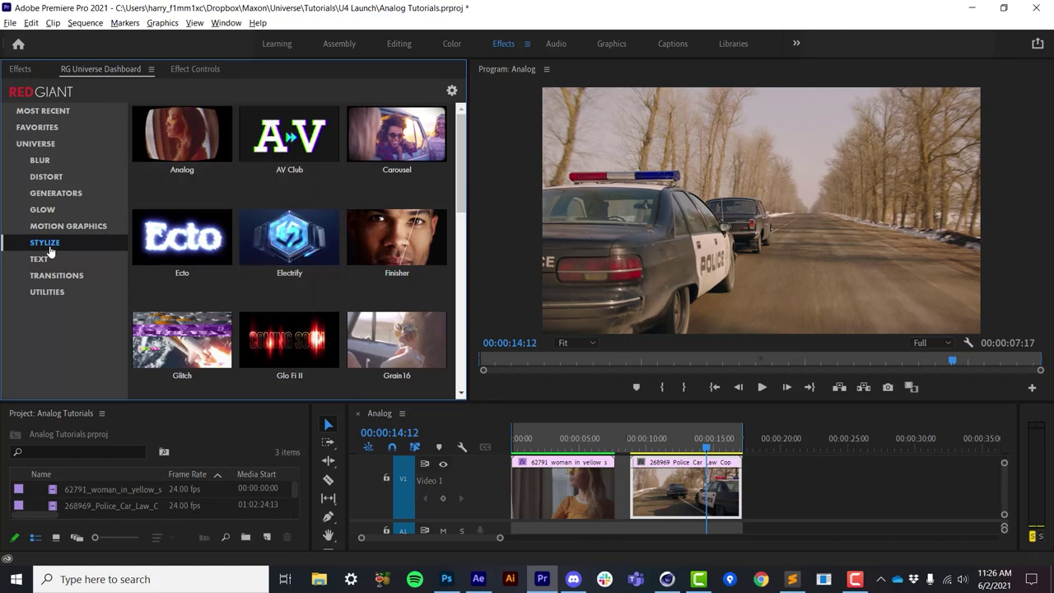
{"action": "mouse_move", "coordinate": [183, 130]}
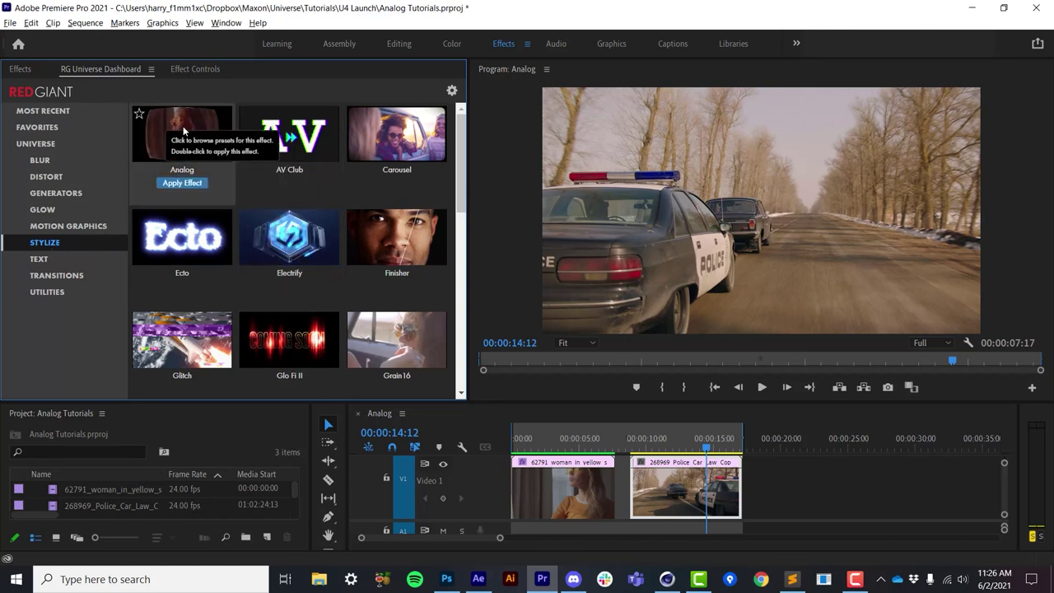
{"action": "left_click", "coordinate": [183, 126]}
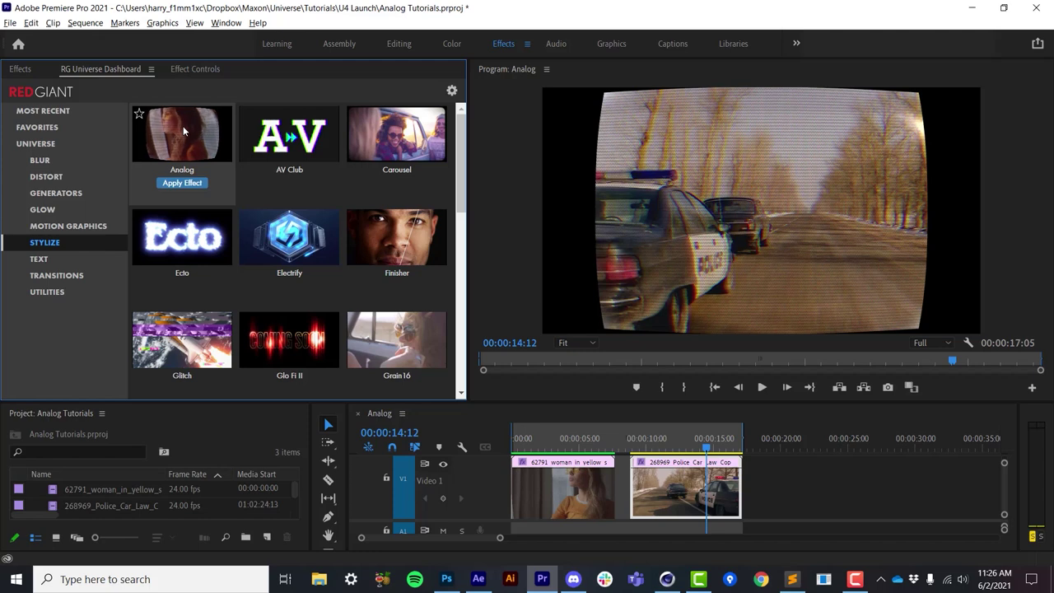
Try the 1:1 - Square aspect ratio on the clip's Analog effect and return it to 4:3 - CRT.
{"action": "left_click", "coordinate": [195, 69]}
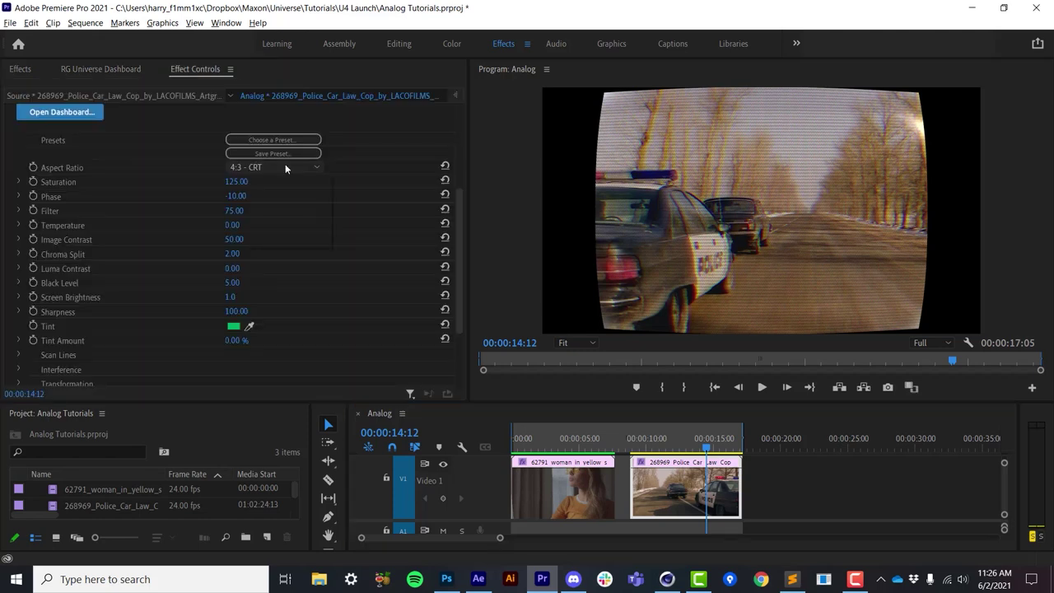
{"action": "left_click", "coordinate": [285, 164]}
{"action": "left_click", "coordinate": [285, 191]}
{"action": "left_click", "coordinate": [284, 167]}
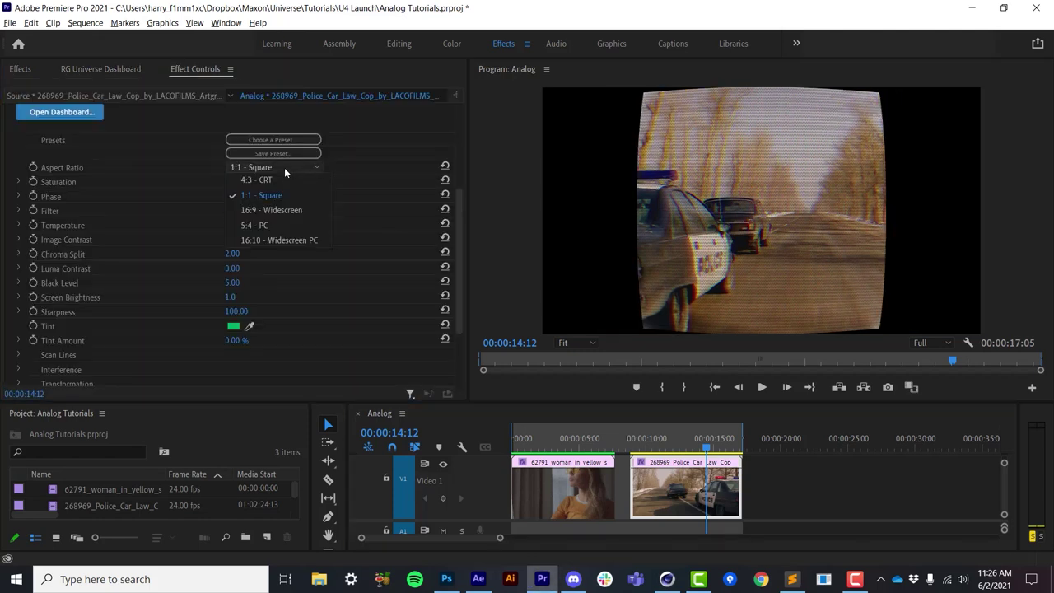
{"action": "left_click", "coordinate": [295, 176]}
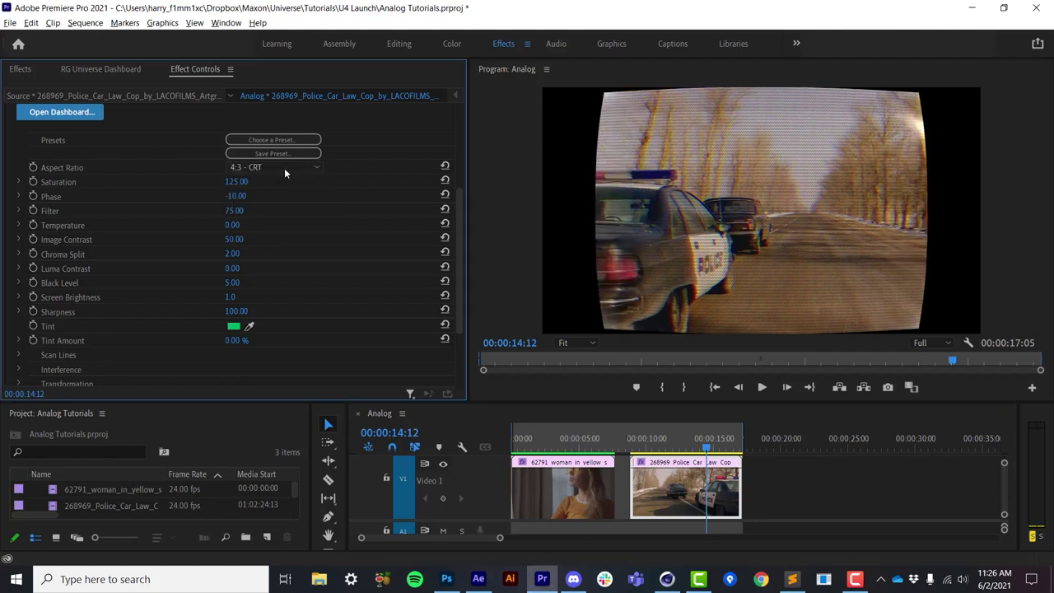
Try the 16:9 - Widescreen aspect ratio on the Analog effect and switch back to 4:3 - CRT.
{"action": "left_click", "coordinate": [278, 163]}
{"action": "left_click", "coordinate": [290, 212]}
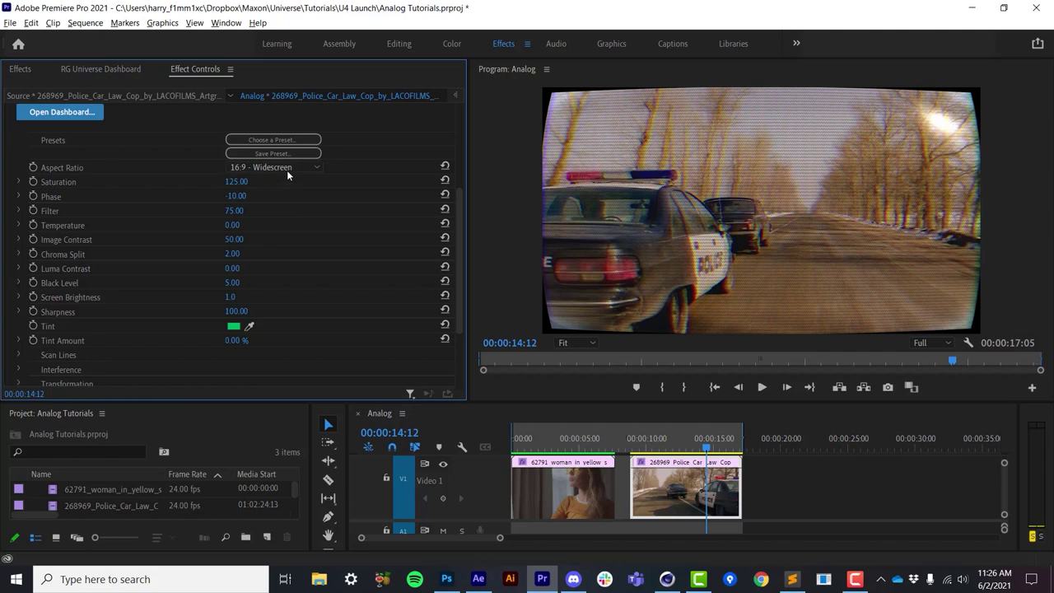
{"action": "scroll", "coordinate": [463, 202], "scroll_direction": "down", "scroll_amount": 3}
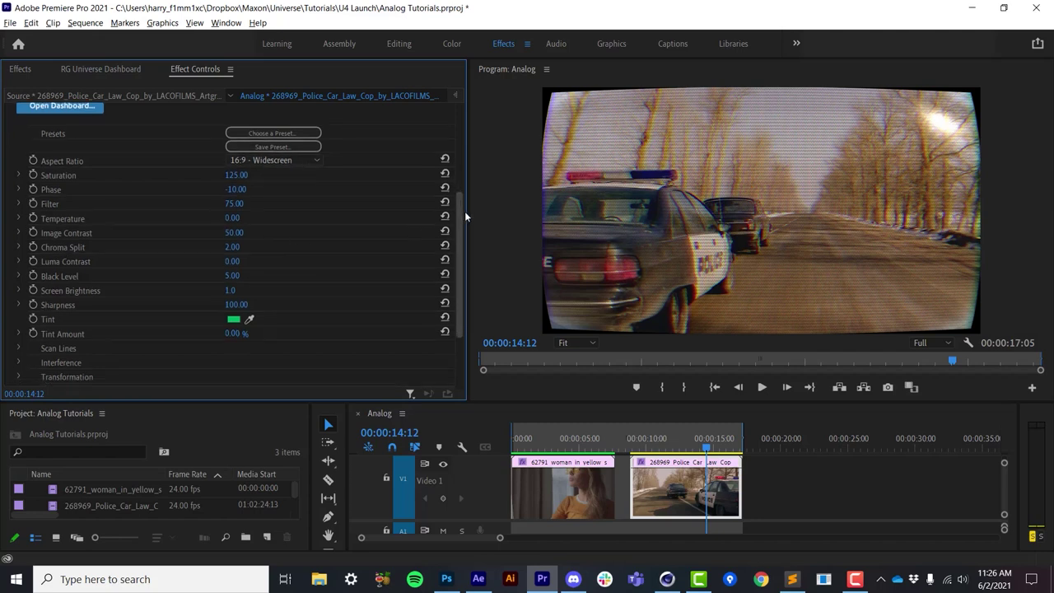
{"action": "left_click_drag", "start_coordinate": [475, 261], "coordinate": [476, 192]}
{"action": "left_click", "coordinate": [273, 228]}
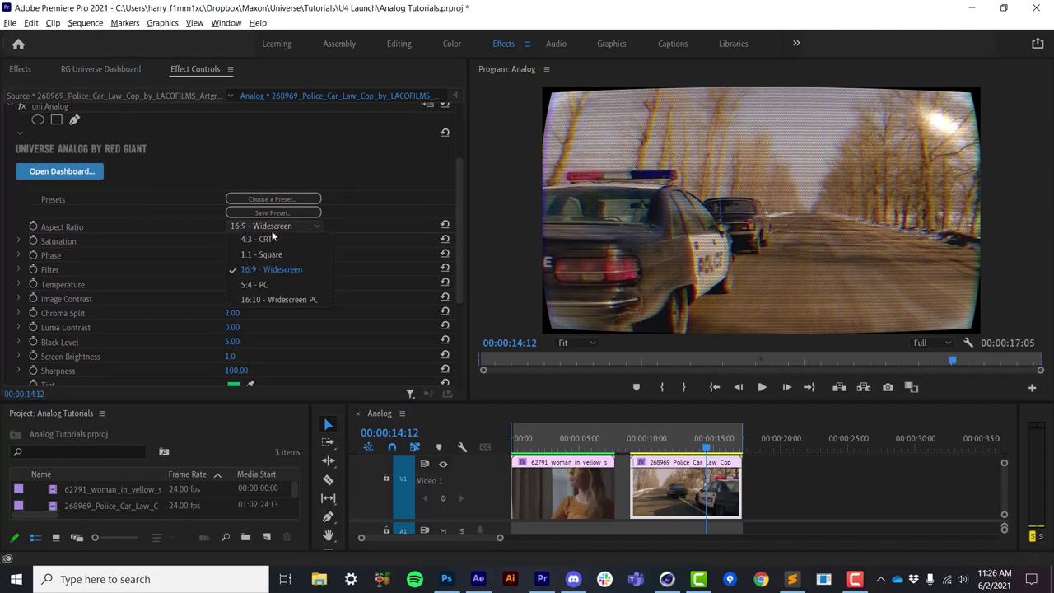
{"action": "left_click", "coordinate": [271, 239]}
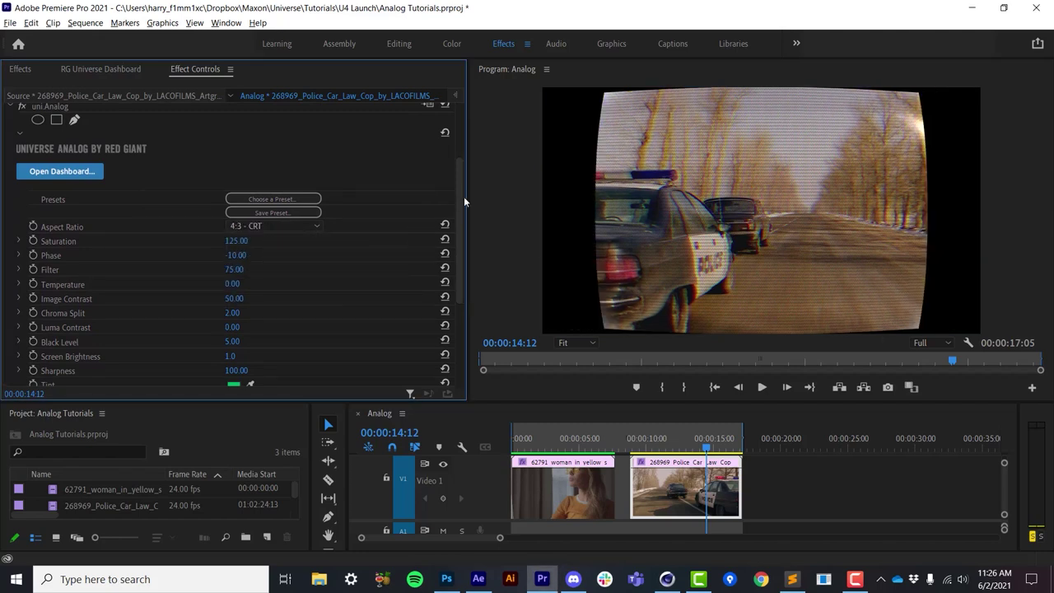
Try Phase values of 41 and 8 on the Analog effect.
{"action": "scroll", "coordinate": [461, 185], "scroll_direction": "down", "scroll_amount": 1}
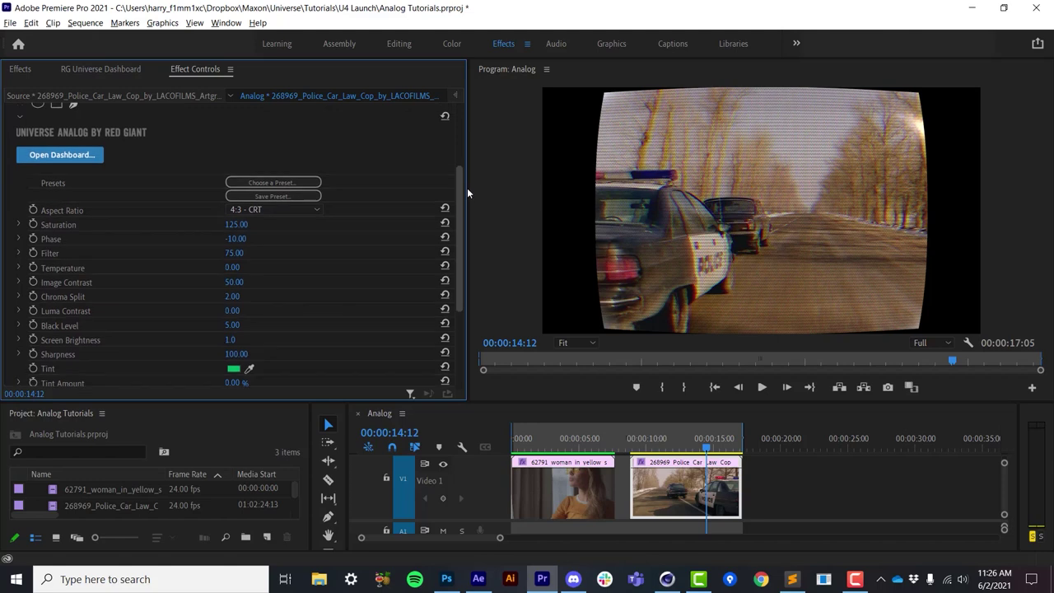
{"action": "left_click_drag", "start_coordinate": [471, 193], "coordinate": [474, 206]}
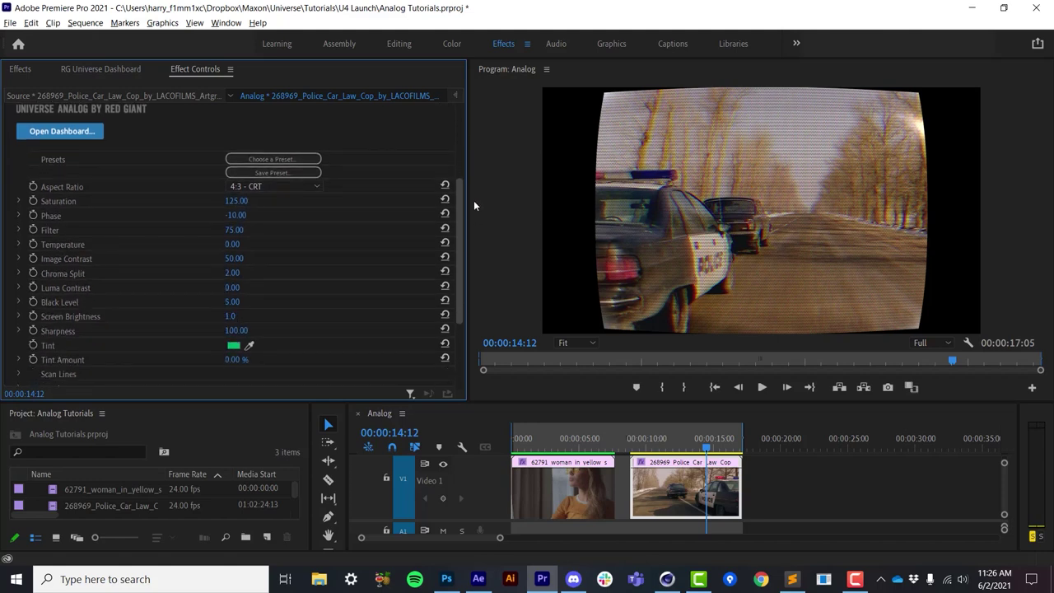
{"action": "scroll", "coordinate": [433, 222], "scroll_direction": "down", "scroll_amount": 1}
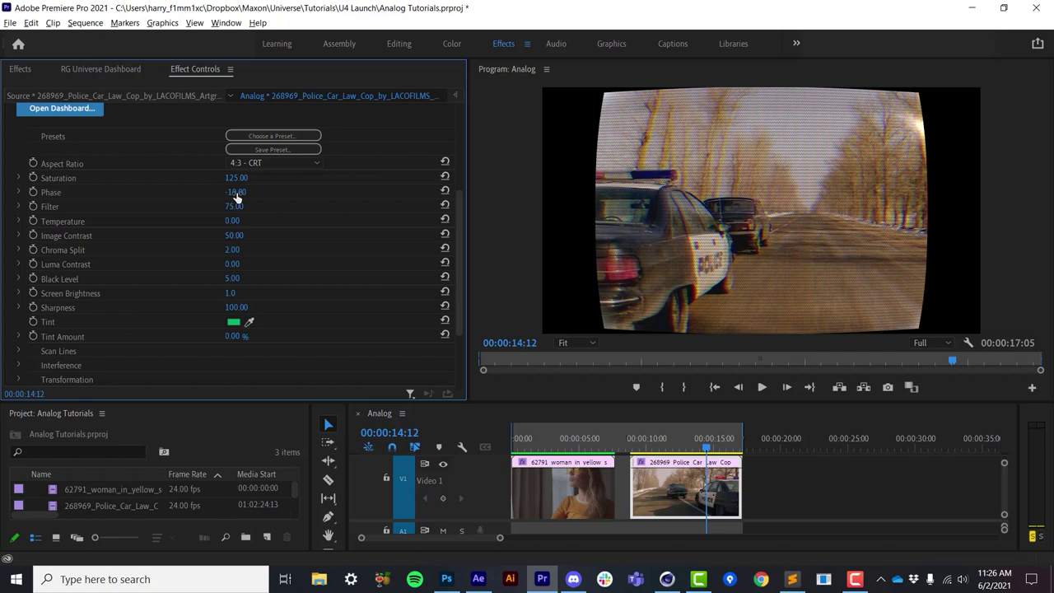
{"action": "left_click_drag", "start_coordinate": [237, 195], "coordinate": [278, 192]}
{"action": "key", "text": "ctrl+z"}
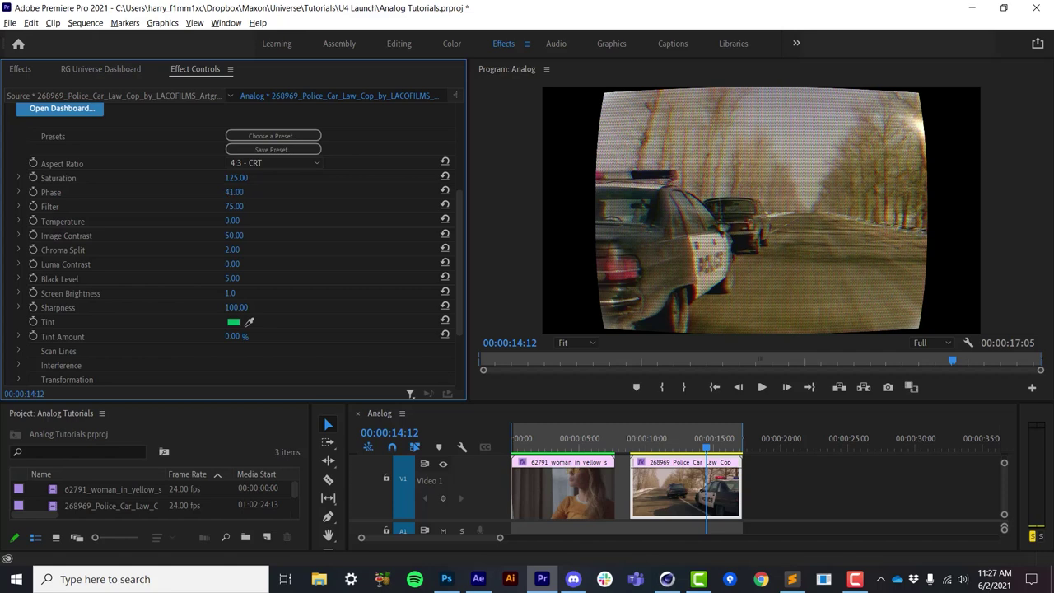
{"action": "left_click", "coordinate": [242, 220]}
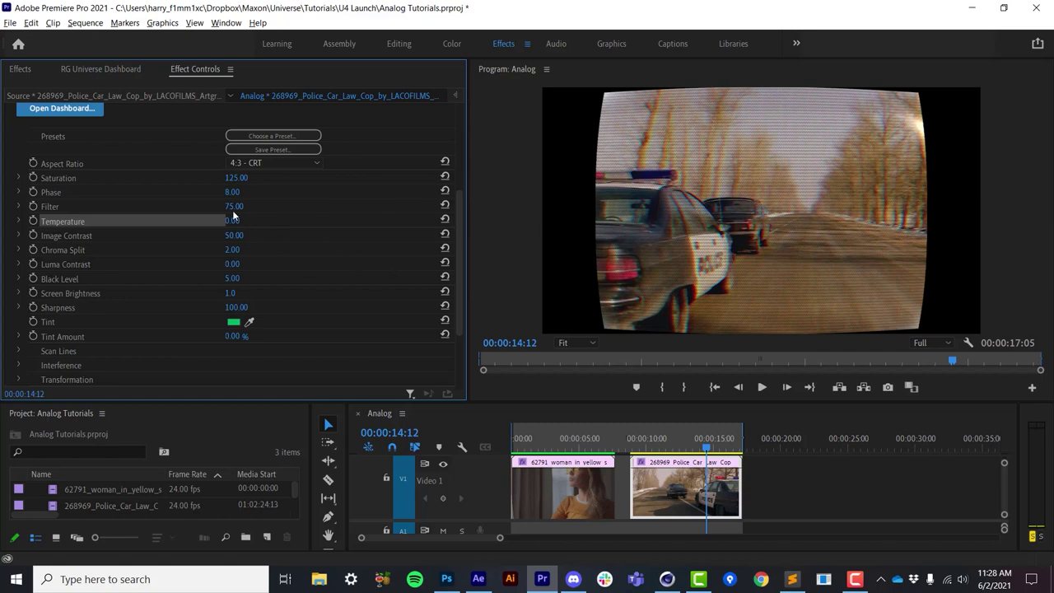
Try a Filter value of 99 on the Analog effect and return it to 75.
{"action": "left_click_drag", "start_coordinate": [233, 206], "coordinate": [276, 206]}
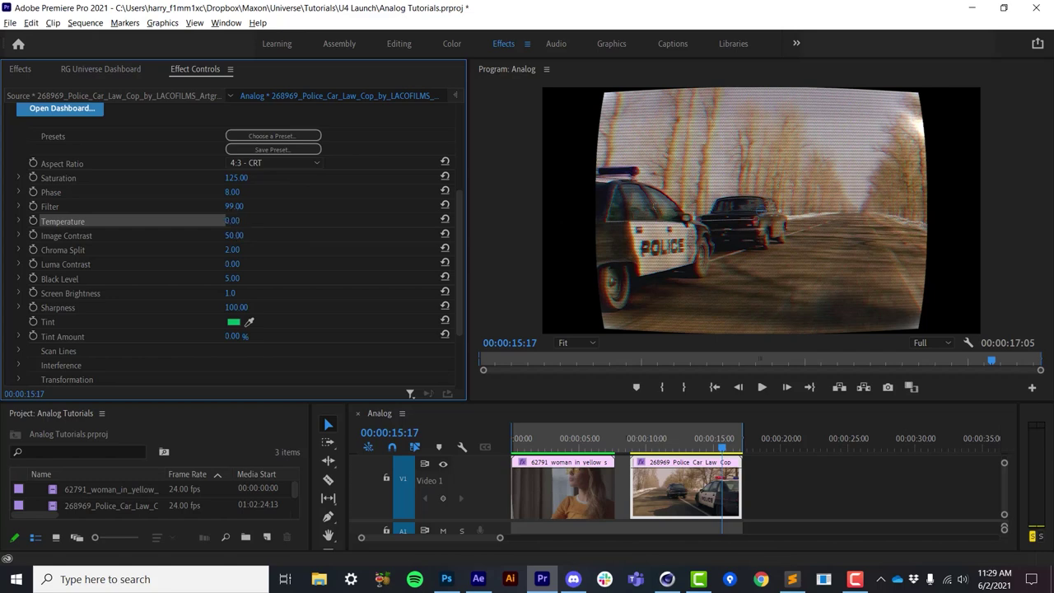
{"action": "left_click_drag", "start_coordinate": [213, 207], "coordinate": [280, 206]}
Try lower and higher Phase values on the Analog effect and set Phase to 0.
{"action": "left_click_drag", "start_coordinate": [234, 192], "coordinate": [164, 192]}
{"action": "left_click_drag", "start_coordinate": [234, 191], "coordinate": [313, 192]}
{"action": "left_click_drag", "start_coordinate": [234, 192], "coordinate": [156, 192]}
{"action": "left_click_drag", "start_coordinate": [234, 192], "coordinate": [275, 192]}
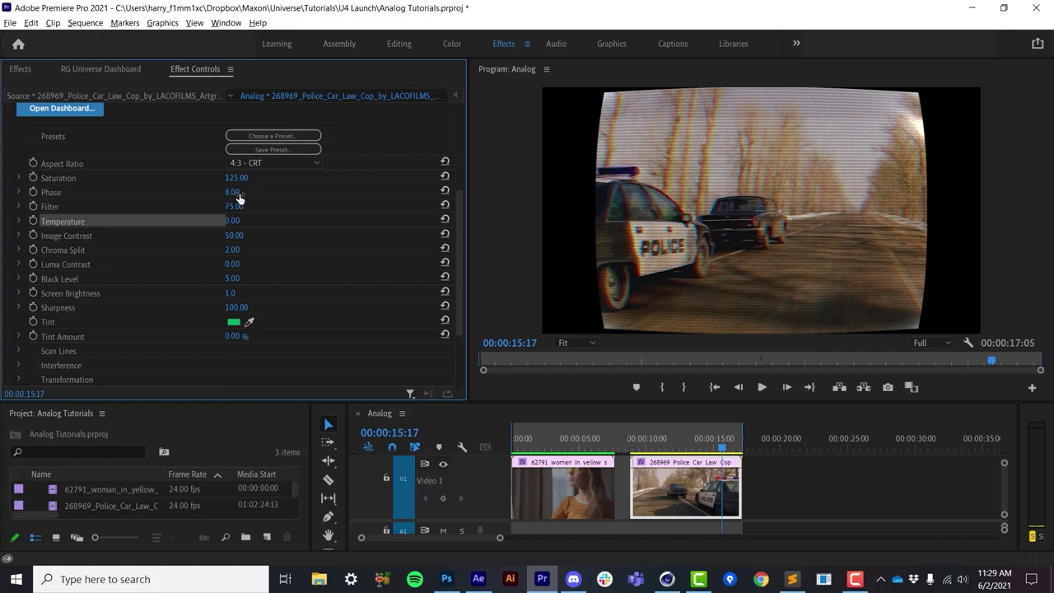
{"action": "mouse_move", "coordinate": [237, 193]}
{"action": "left_mouse_down"}
{"action": "mouse_move", "coordinate": [268, 193]}
{"action": "mouse_move", "coordinate": [230, 192]}
{"action": "left_mouse_up"}
{"action": "left_click", "coordinate": [236, 192]}
{"action": "type", "text": "0"}
{"action": "key", "text": "Return"}
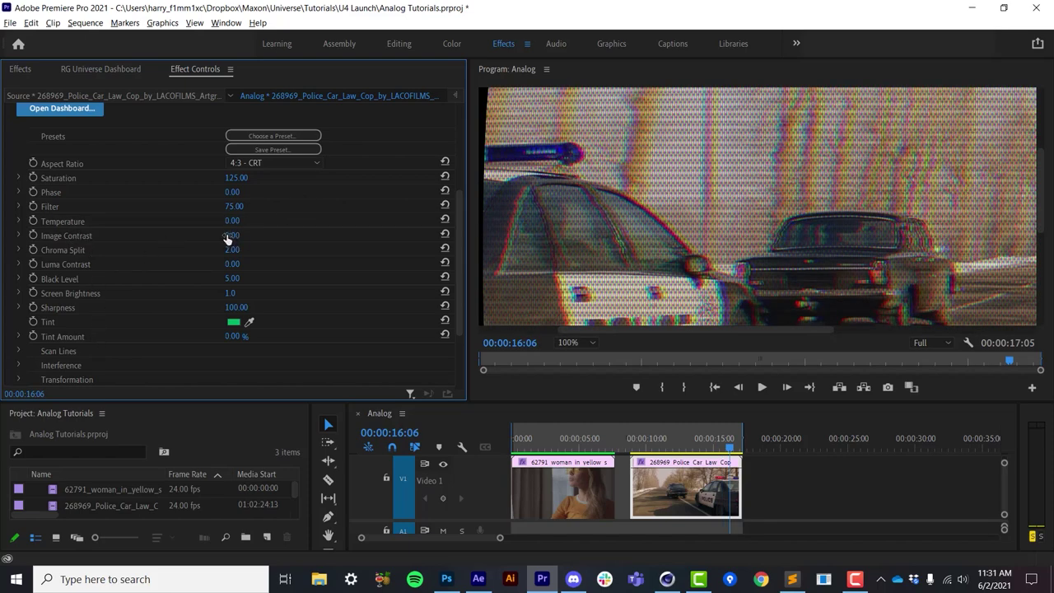
Set the Analog effect's Image Contrast to 35.
{"action": "left_click", "coordinate": [247, 235]}
{"action": "type", "text": "35"}
{"action": "key", "text": "Return"}
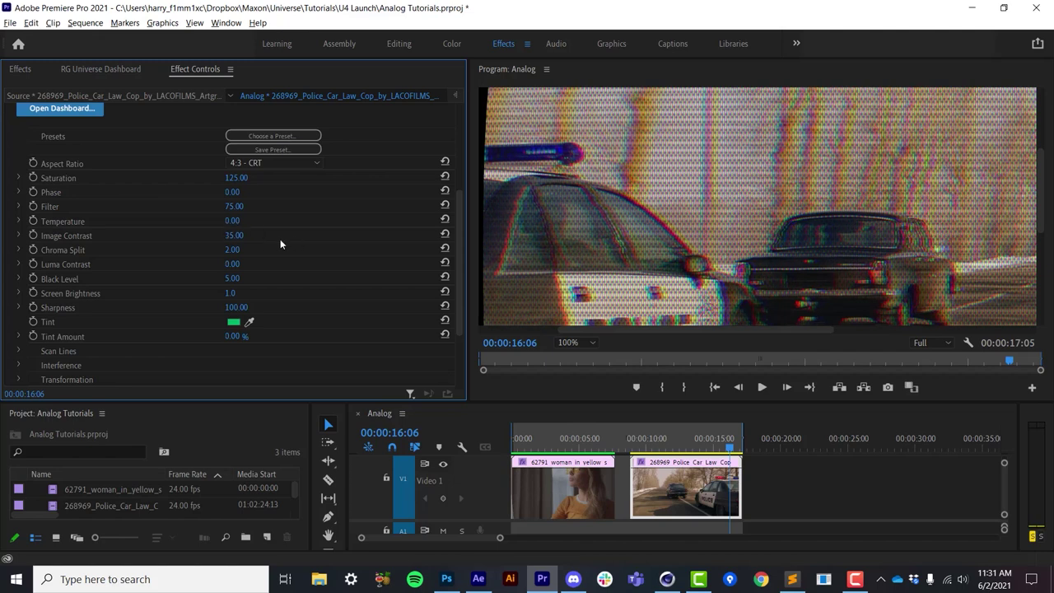
Try Image Contrast at 0, 91 and 90 on the Analog effect, and restore it to 35.
{"action": "left_click", "coordinate": [235, 236]}
{"action": "type", "text": "0"}
{"action": "key", "text": "Return"}
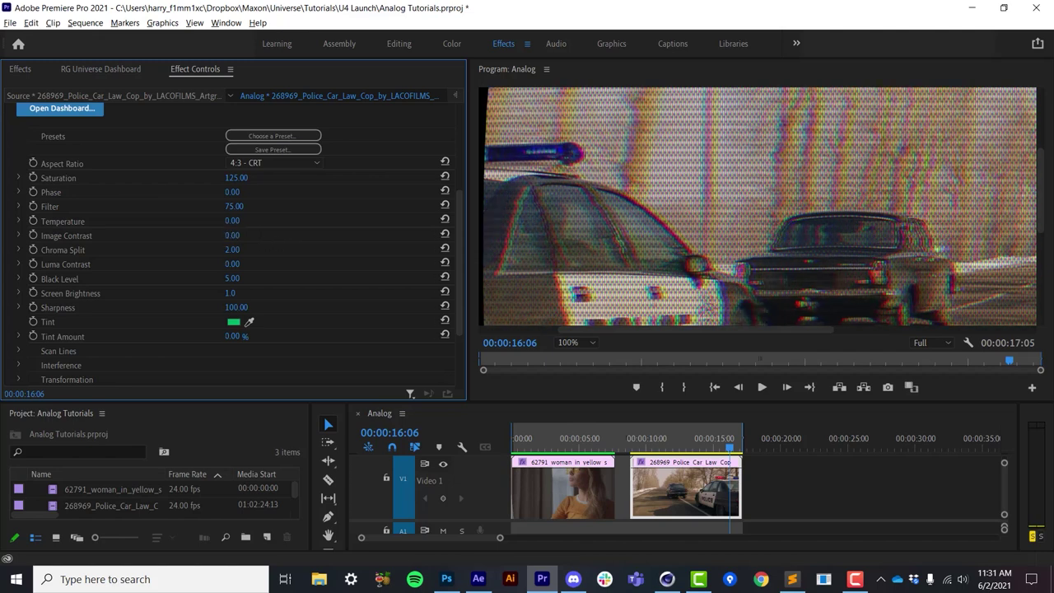
{"action": "left_click_drag", "start_coordinate": [234, 235], "coordinate": [308, 235]}
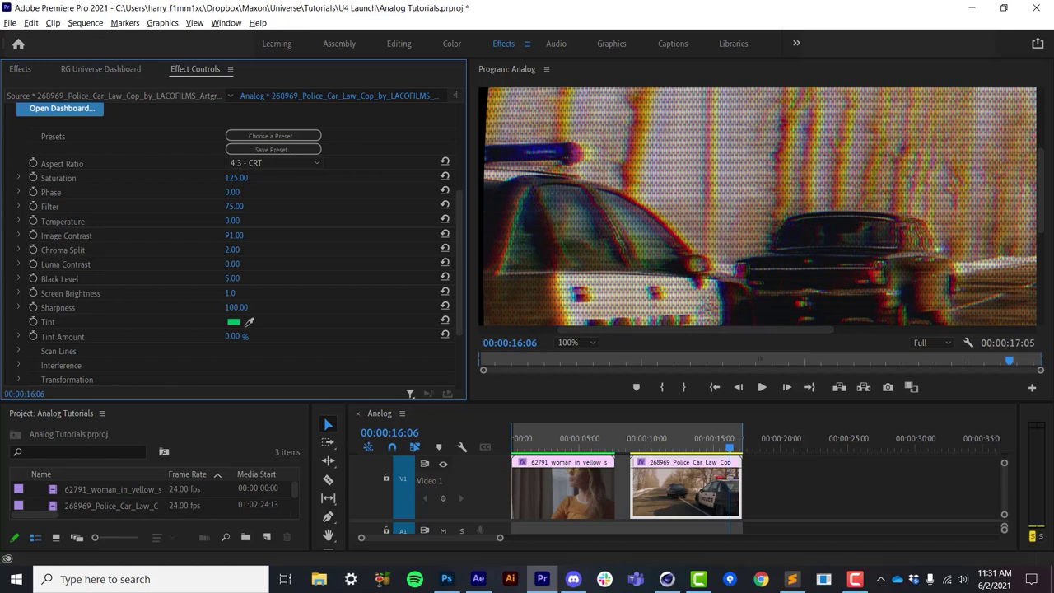
{"action": "left_click", "coordinate": [233, 237]}
{"action": "type", "text": "35"}
{"action": "key", "text": "Return"}
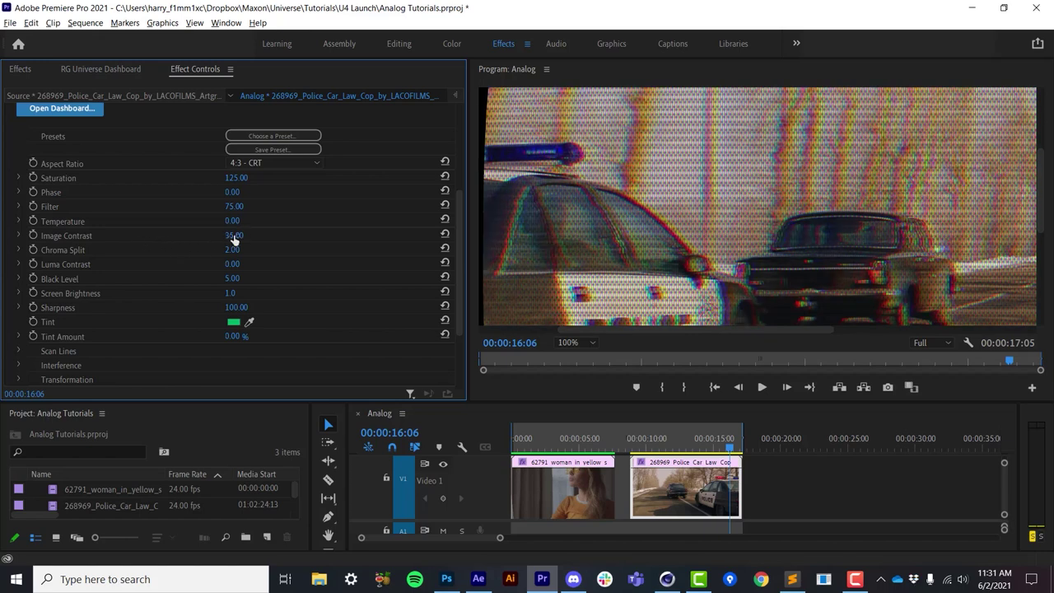
{"action": "left_click_drag", "start_coordinate": [233, 237], "coordinate": [268, 235]}
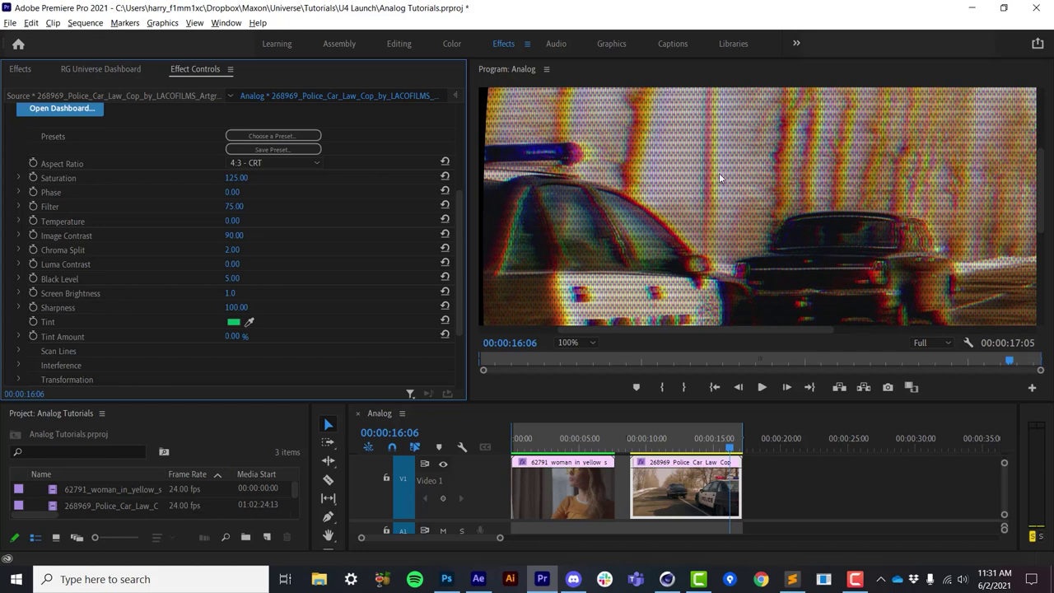
{"action": "key", "text": "ctrl+z"}
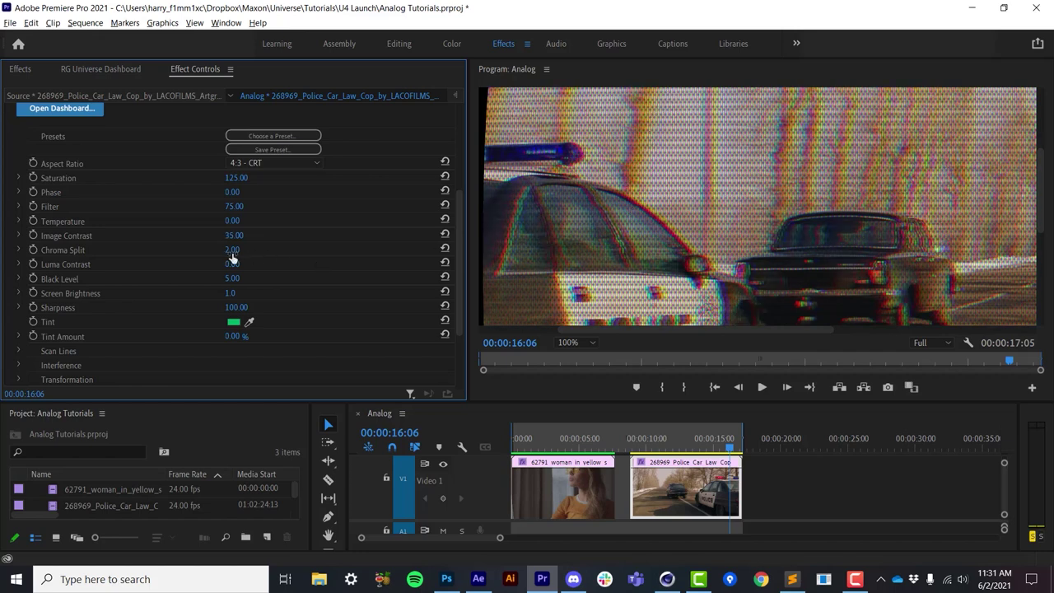
Try negative and positive Chroma Split values between -2 and 2 on the Analog effect, finishing at 2.
{"action": "left_click", "coordinate": [233, 251]}
{"action": "key", "text": "Down"}
{"action": "key", "text": "Down"}
{"action": "key", "text": "Down"}
{"action": "key", "text": "Down"}
{"action": "key", "text": "Down"}
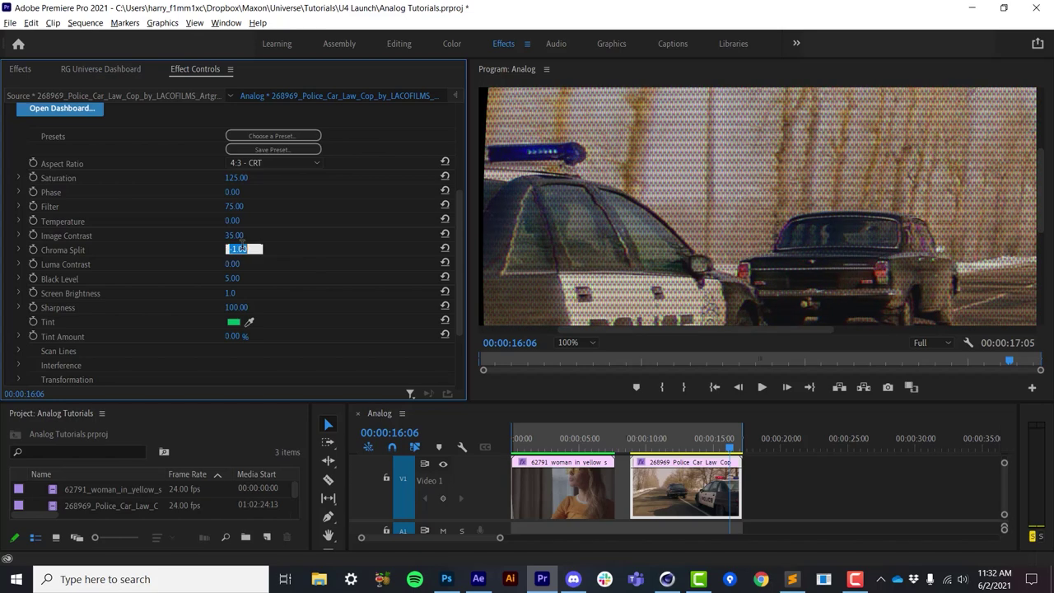
{"action": "key", "text": "Up"}
{"action": "key", "text": "Up"}
{"action": "key", "text": "Up"}
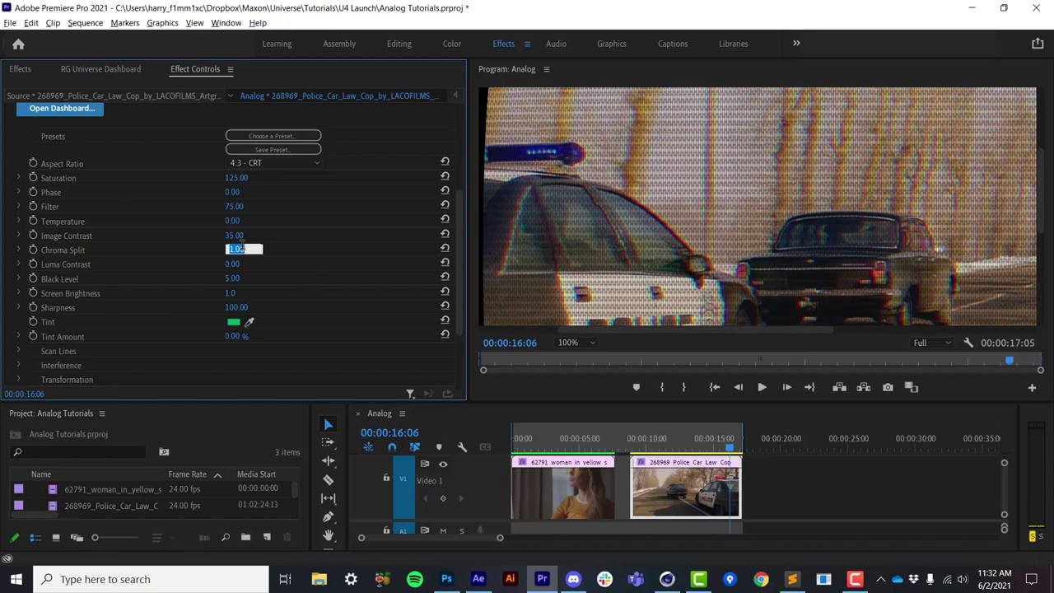
{"action": "key", "text": "Up"}
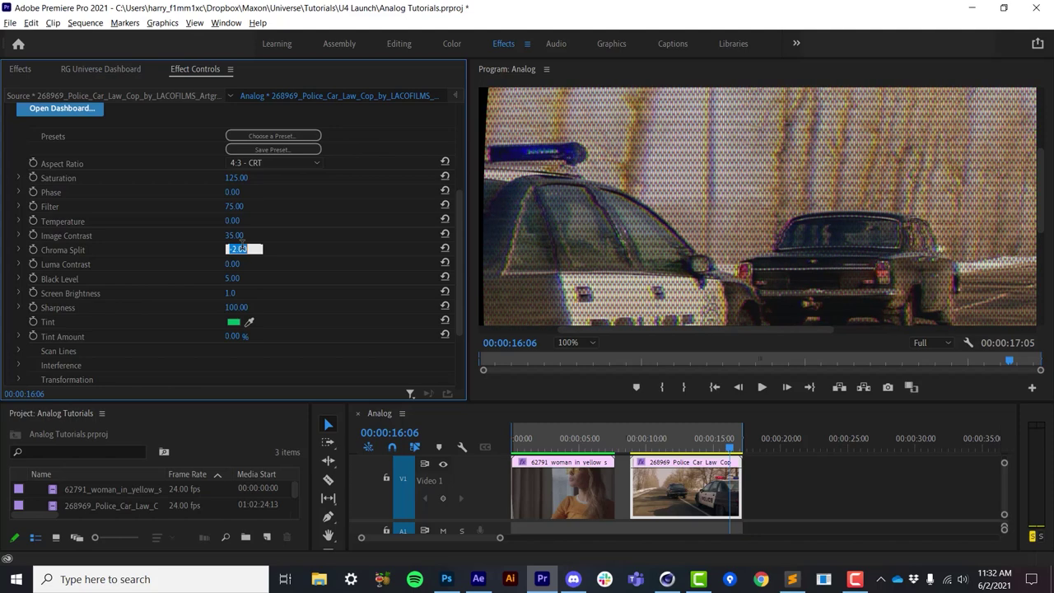
{"action": "key", "text": "Up"}
{"action": "key", "text": "Up"}
{"action": "key", "text": "Up"}
{"action": "key", "text": "Up"}
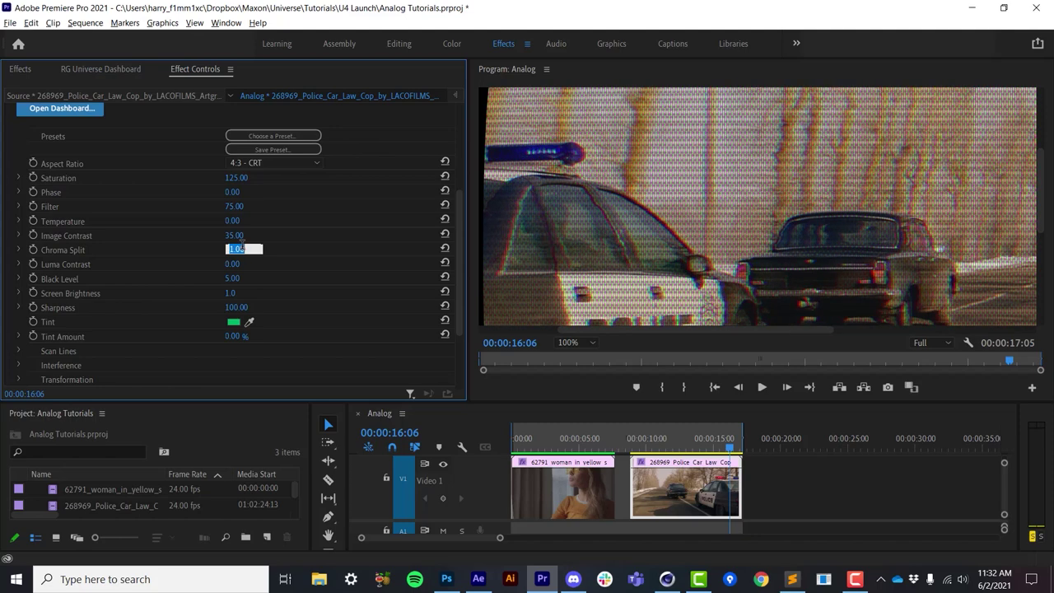
{"action": "left_click", "coordinate": [329, 259]}
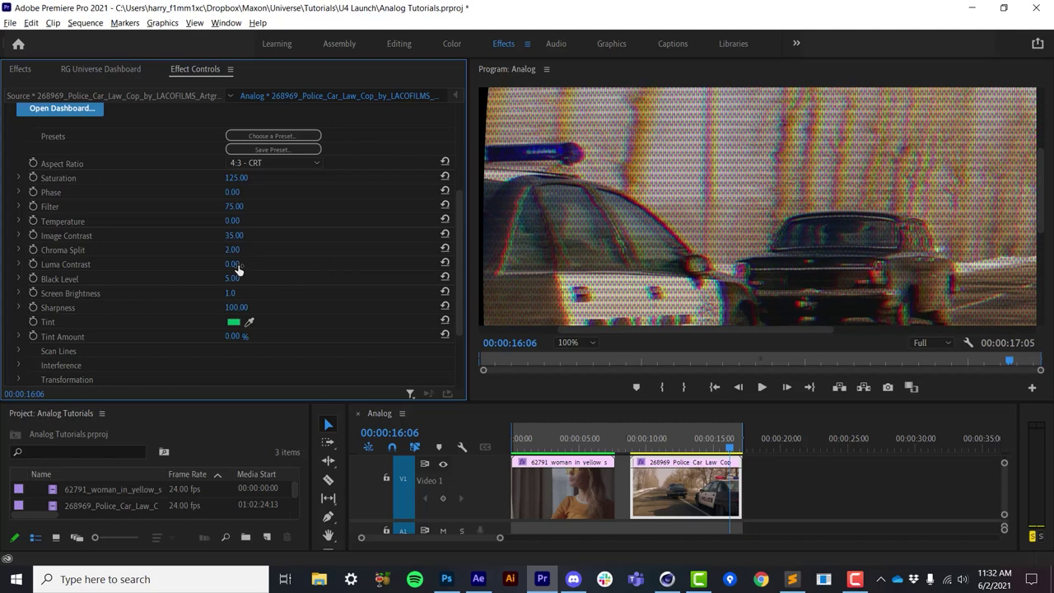
Set the Analog effect's Black Level to 7 and its Screen Brightness to 1.5.
{"action": "left_click_drag", "start_coordinate": [235, 265], "coordinate": [217, 278]}
{"action": "left_click_drag", "start_coordinate": [231, 295], "coordinate": [245, 294]}
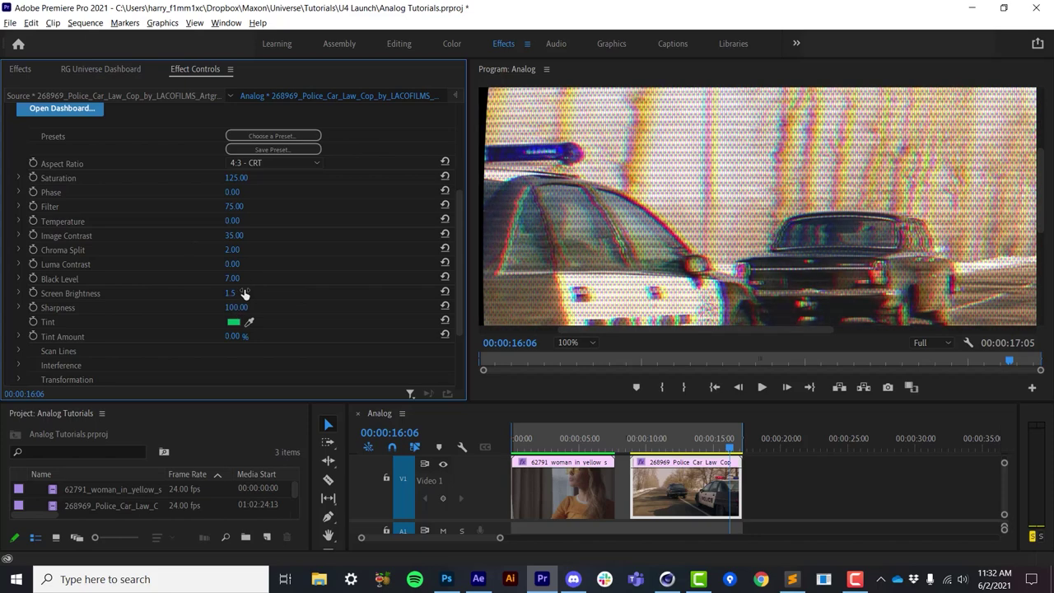
Try the Analog effect's Screen Brightness at 2 while viewing the whole frame, and set it to 1.
{"action": "left_click", "coordinate": [583, 340]}
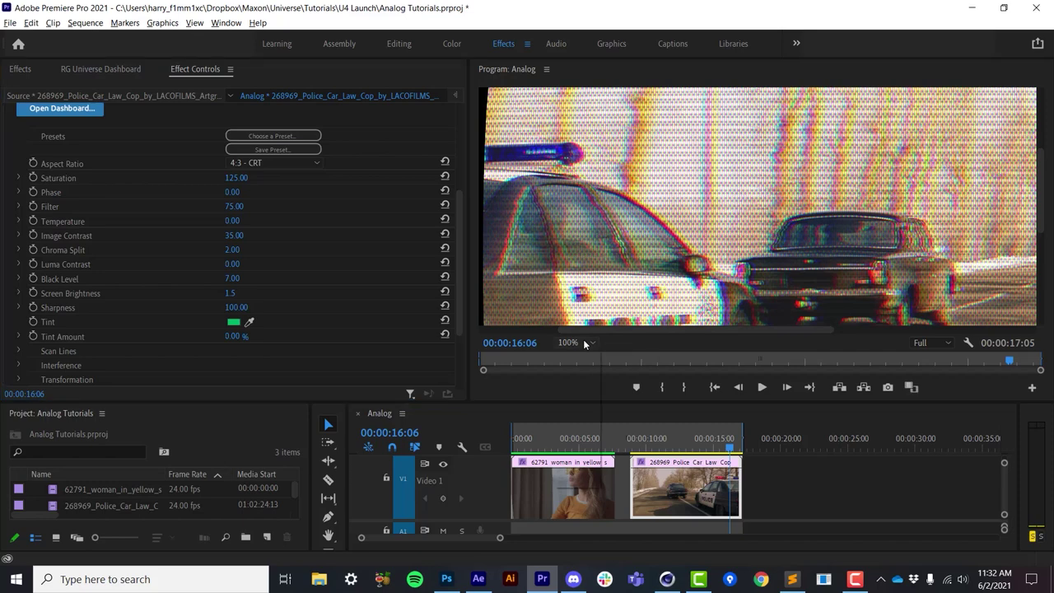
{"action": "left_click", "coordinate": [574, 355]}
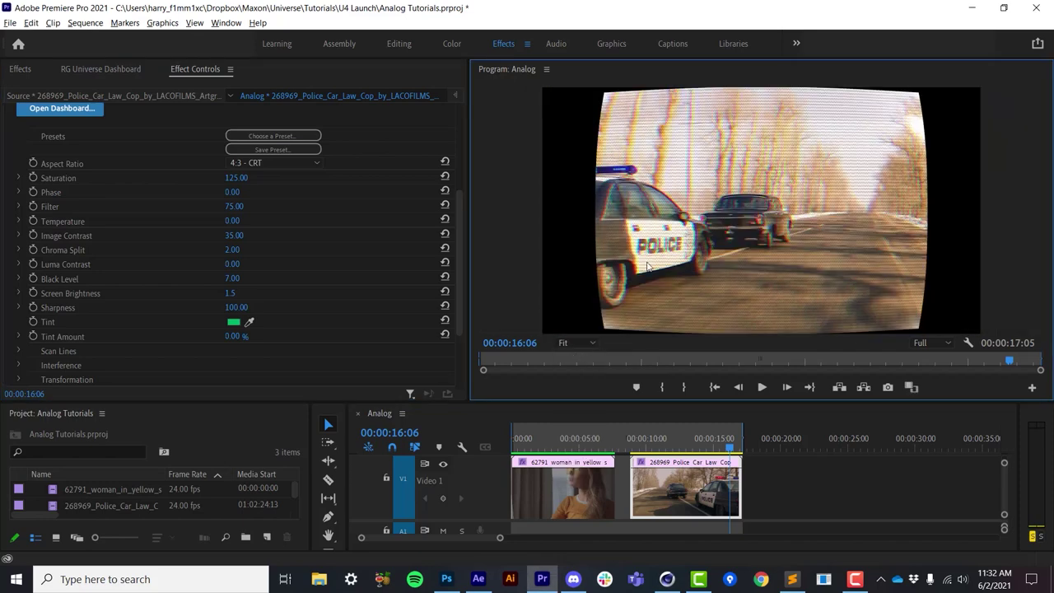
{"action": "left_click", "coordinate": [231, 293]}
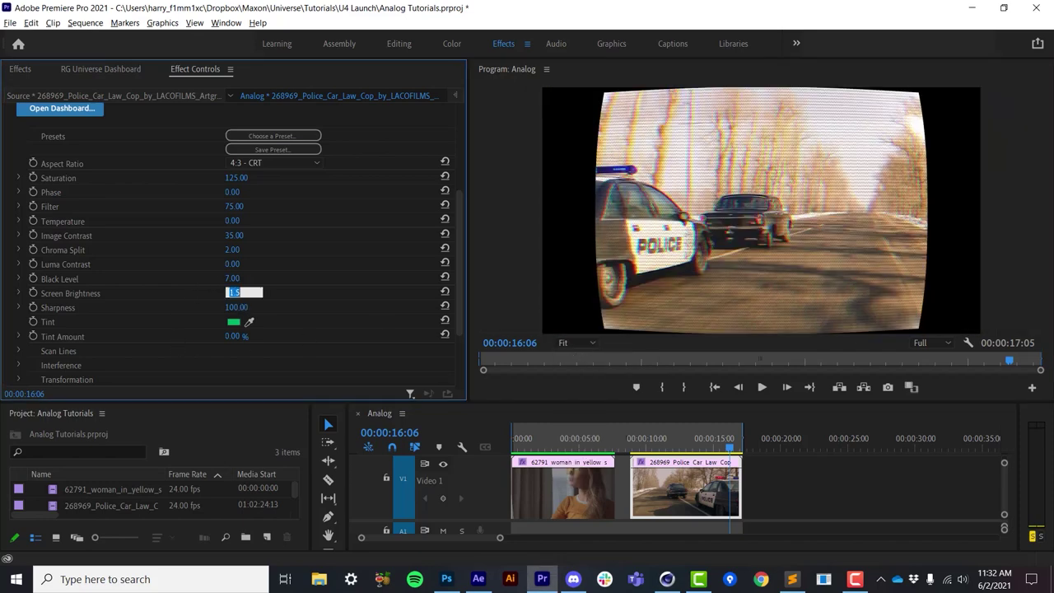
{"action": "type", "text": "2"}
{"action": "key", "text": "Return"}
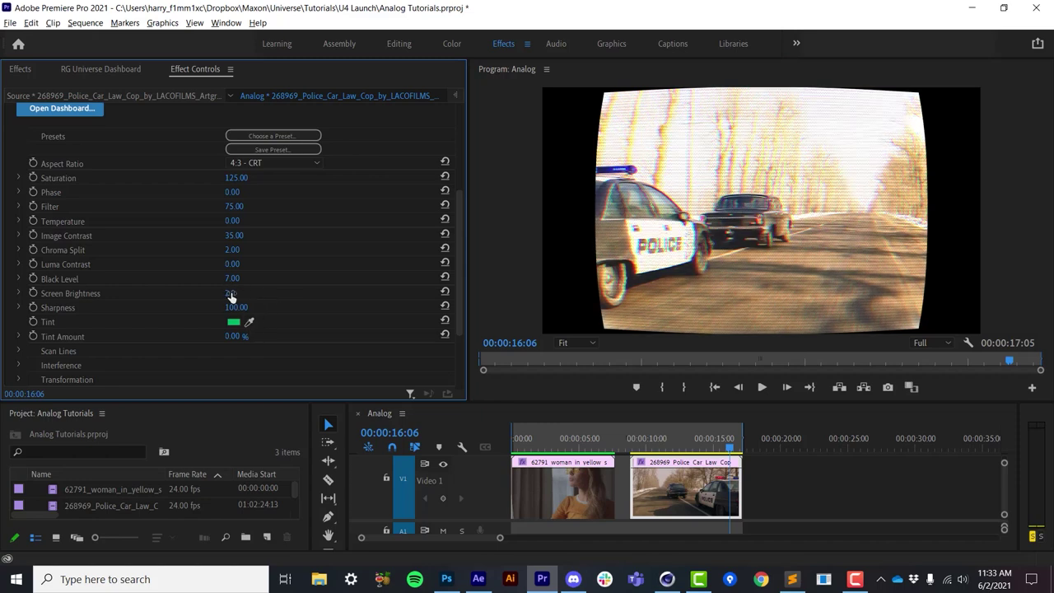
{"action": "left_click", "coordinate": [231, 294]}
{"action": "type", "text": "1"}
{"action": "key", "text": "Return"}
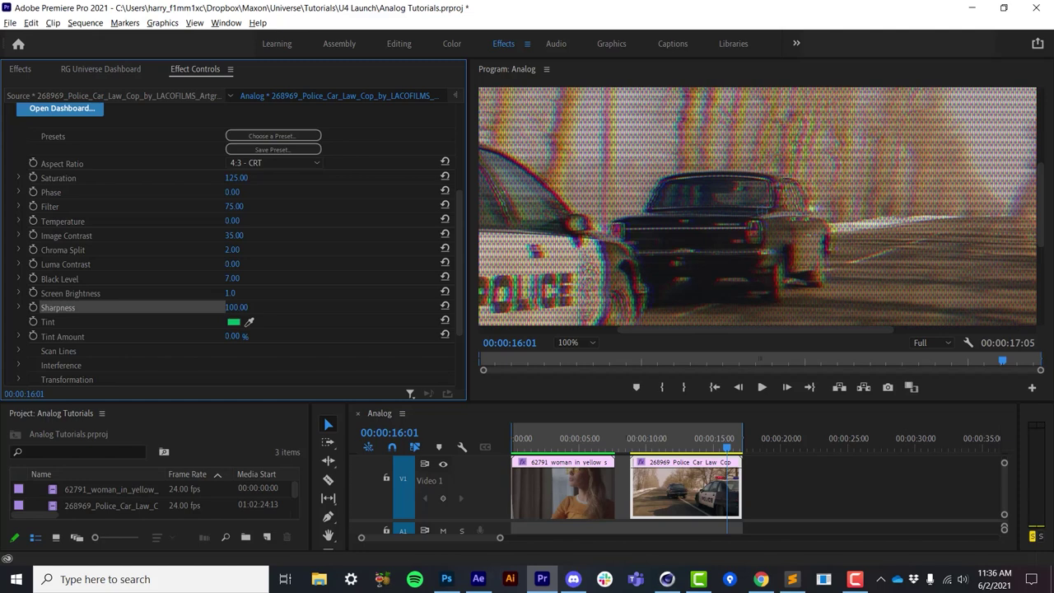
Try a Sharpness of 85 on the Analog effect, and set it to 95.
{"action": "left_click_drag", "start_coordinate": [236, 307], "coordinate": [228, 307]}
{"action": "left_click_drag", "start_coordinate": [235, 314], "coordinate": [234, 314]}
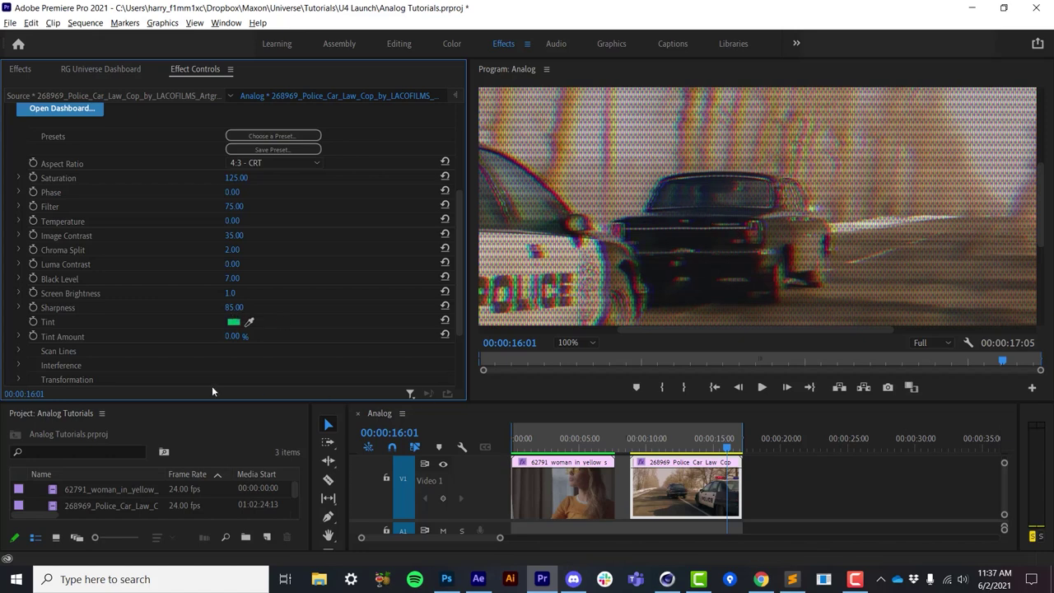
{"action": "left_click", "coordinate": [231, 308]}
{"action": "type", "text": "95"}
{"action": "key", "text": "Return"}
{"action": "left_click", "coordinate": [588, 345]}
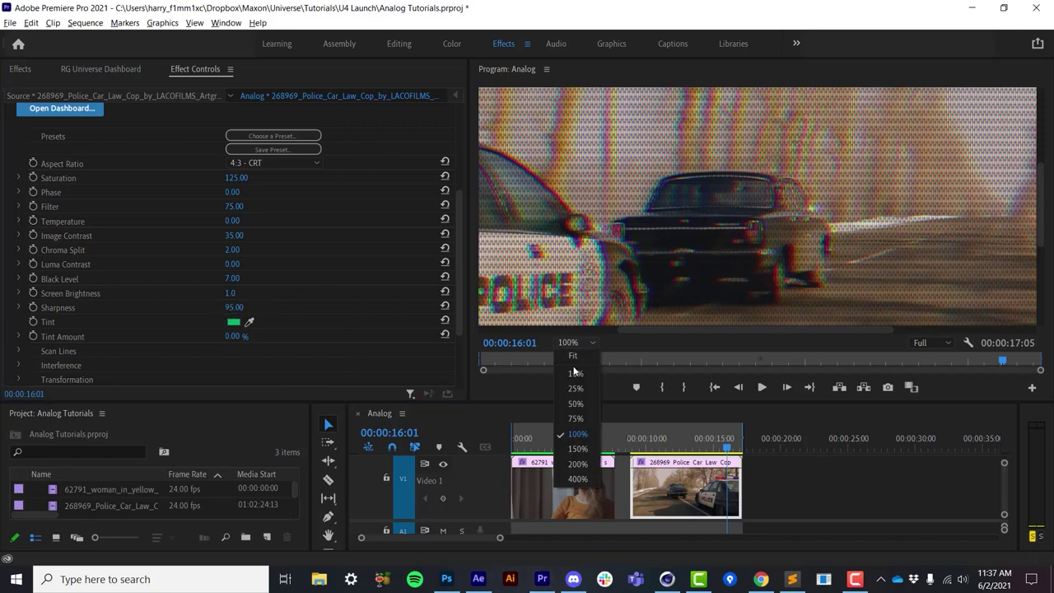
{"action": "left_click", "coordinate": [579, 360]}
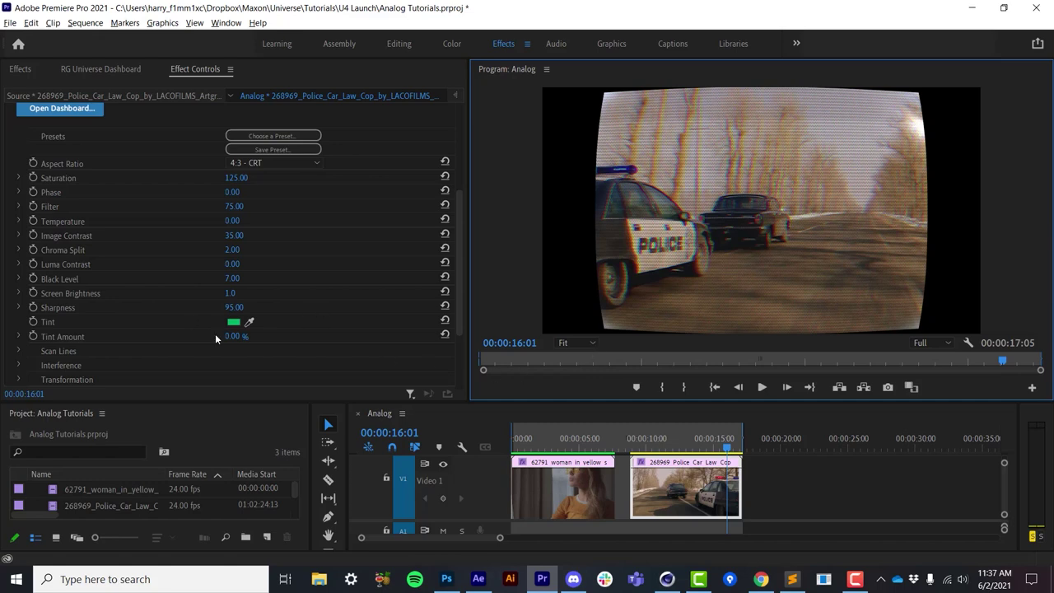
Try a 100% Tint Amount on the Analog effect, change the tint color to blue, and return the amount to 0%.
{"action": "left_click_drag", "start_coordinate": [236, 337], "coordinate": [318, 337]}
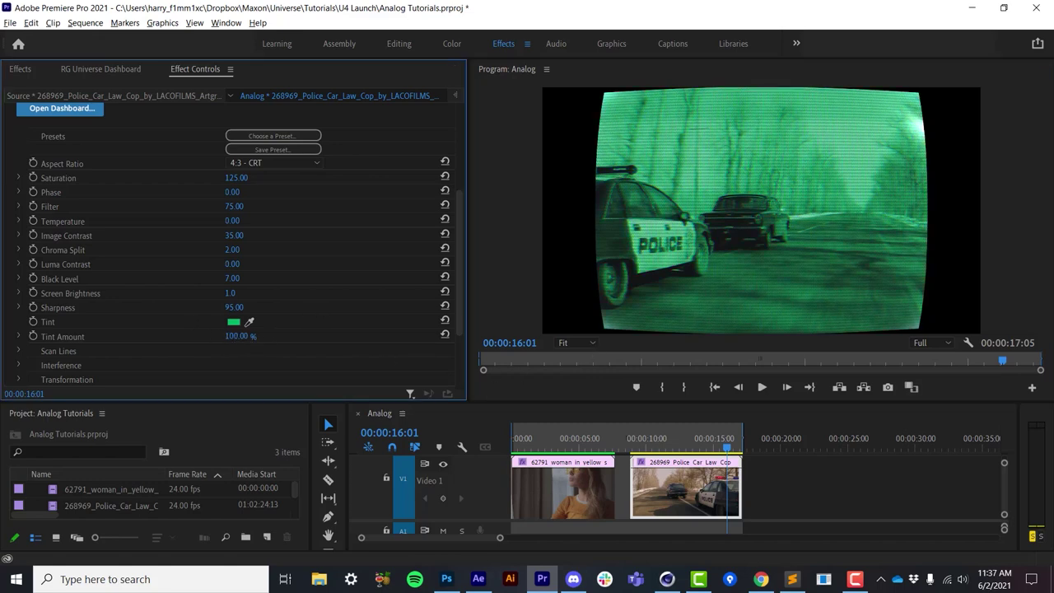
{"action": "left_click", "coordinate": [233, 322]}
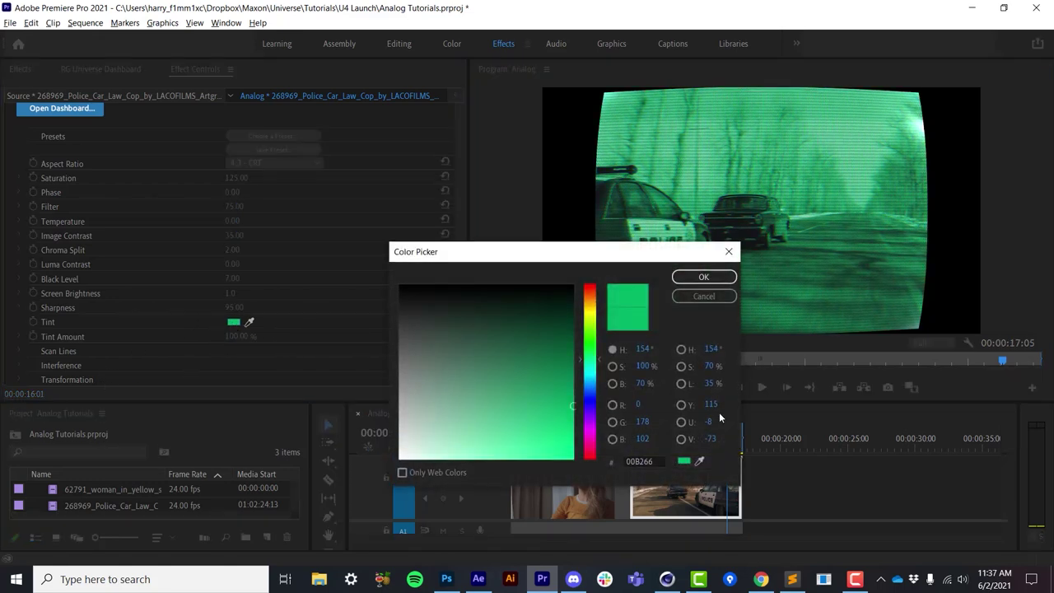
{"action": "left_click", "coordinate": [591, 384]}
{"action": "mouse_move", "coordinate": [571, 403]}
{"action": "left_mouse_down"}
{"action": "mouse_move", "coordinate": [569, 305]}
{"action": "mouse_move", "coordinate": [555, 355]}
{"action": "mouse_move", "coordinate": [562, 414]}
{"action": "left_mouse_up"}
{"action": "key", "text": "Return"}
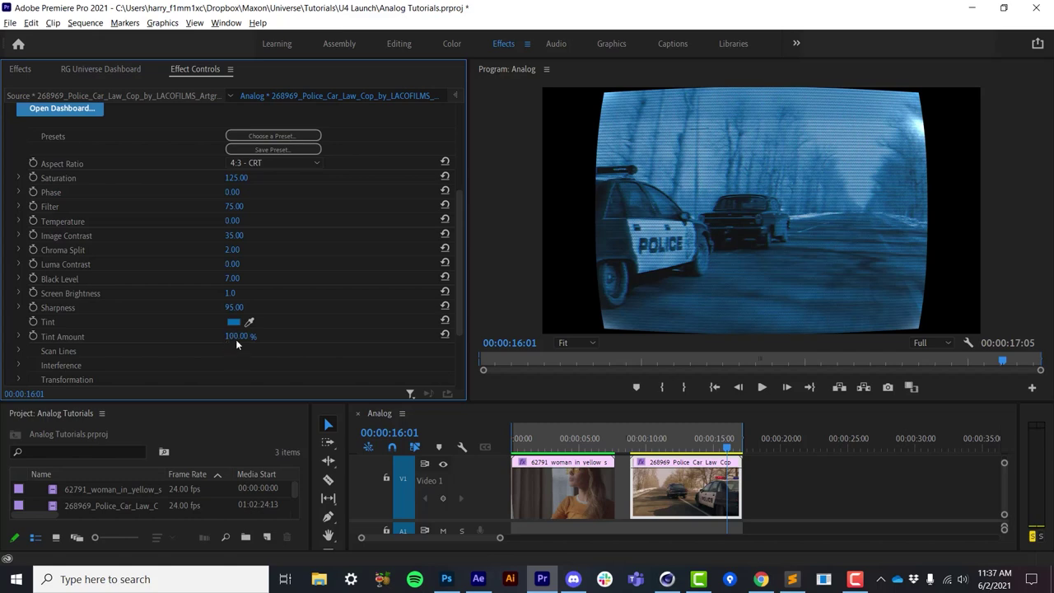
{"action": "left_click_drag", "start_coordinate": [239, 336], "coordinate": [154, 336]}
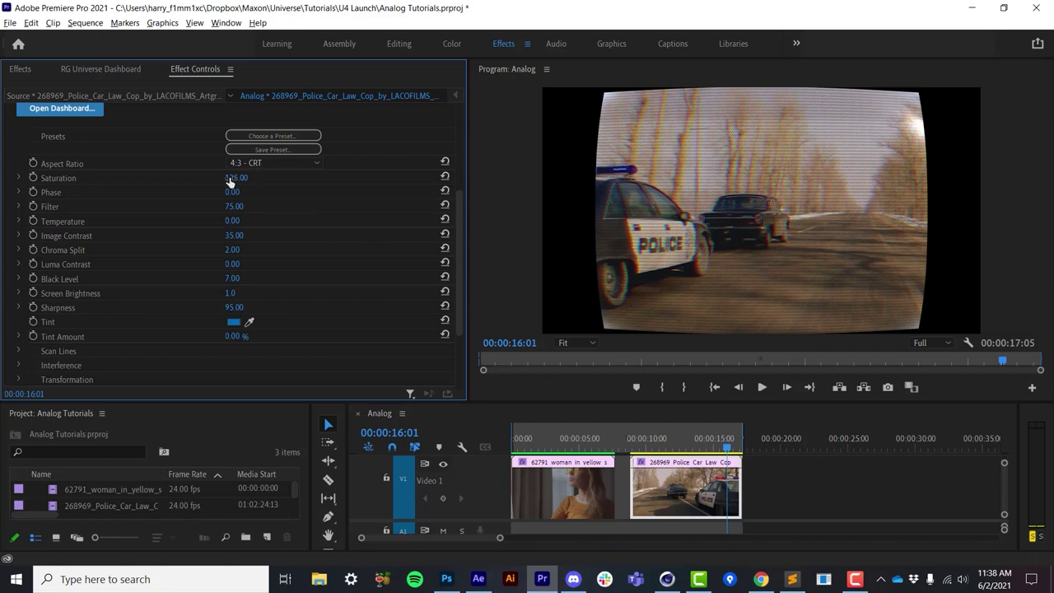
Try a black-and-white look with Saturation 0, Black Level 14, and Image Contrast at 100 and 87.
{"action": "left_click_drag", "start_coordinate": [229, 179], "coordinate": [179, 180]}
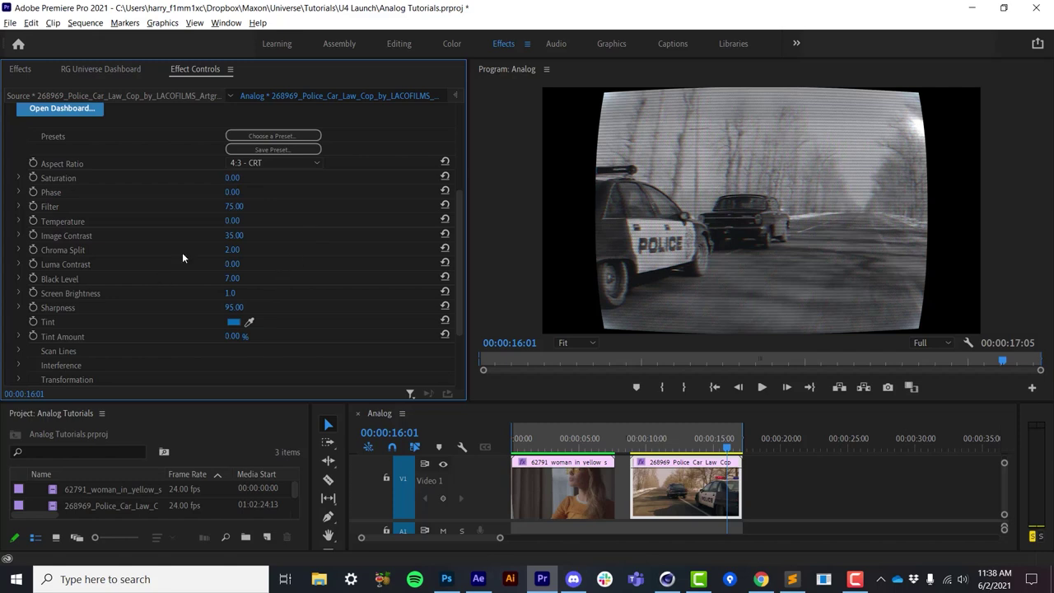
{"action": "left_click_drag", "start_coordinate": [235, 235], "coordinate": [329, 235]}
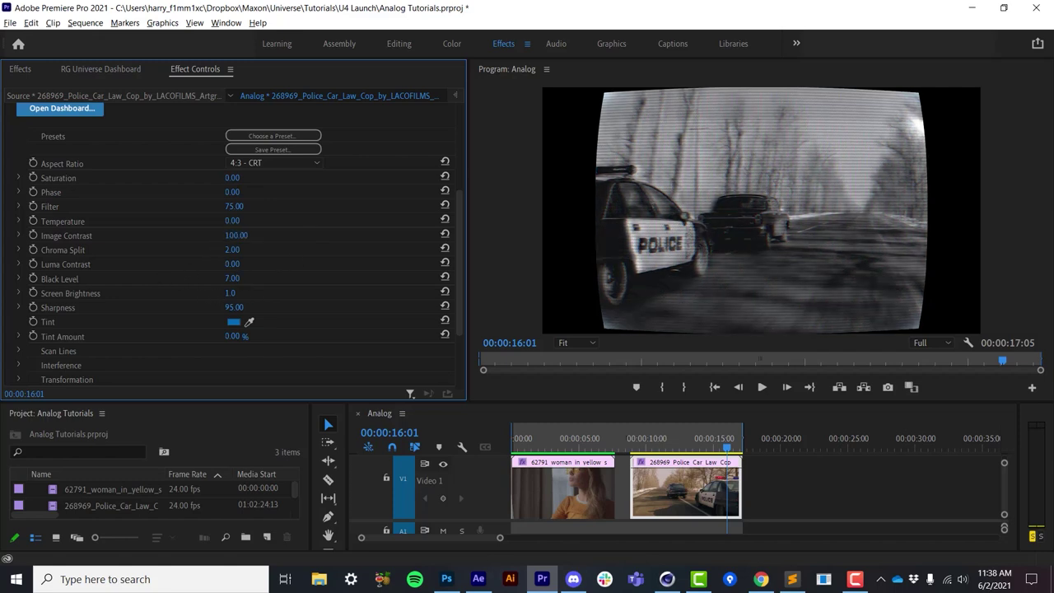
{"action": "mouse_move", "coordinate": [233, 279]}
{"action": "left_mouse_down"}
{"action": "mouse_move", "coordinate": [263, 278]}
{"action": "mouse_move", "coordinate": [239, 278]}
{"action": "left_mouse_up"}
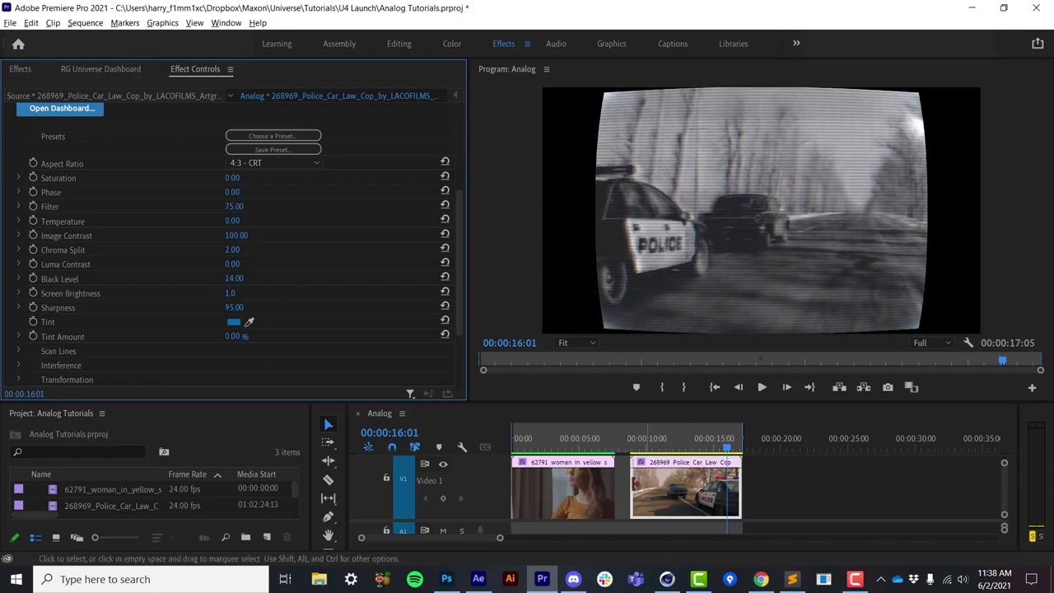
{"action": "left_click_drag", "start_coordinate": [665, 447], "coordinate": [724, 449]}
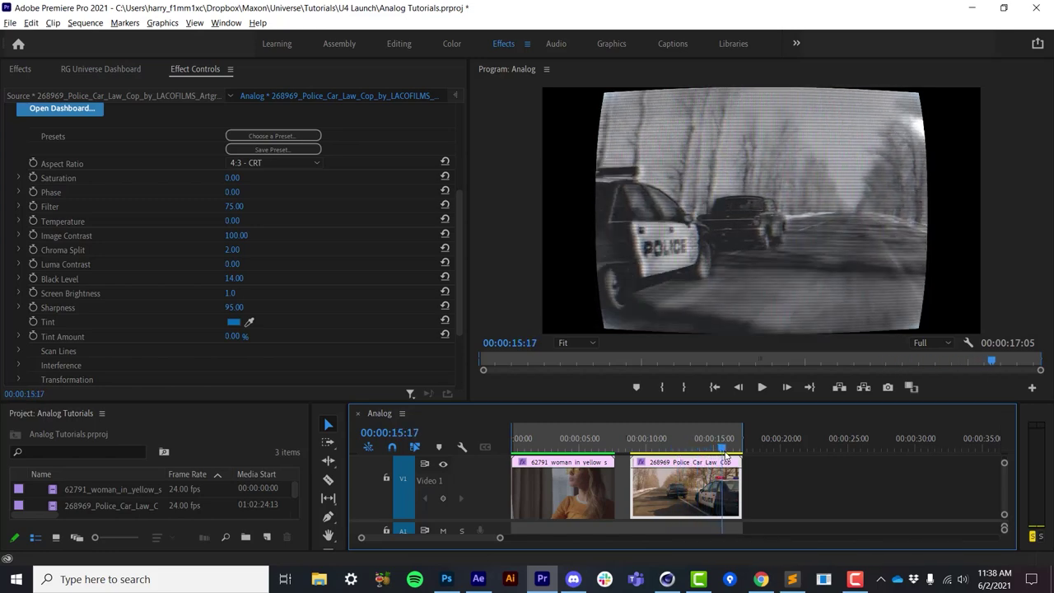
{"action": "left_click_drag", "start_coordinate": [237, 234], "coordinate": [258, 235]}
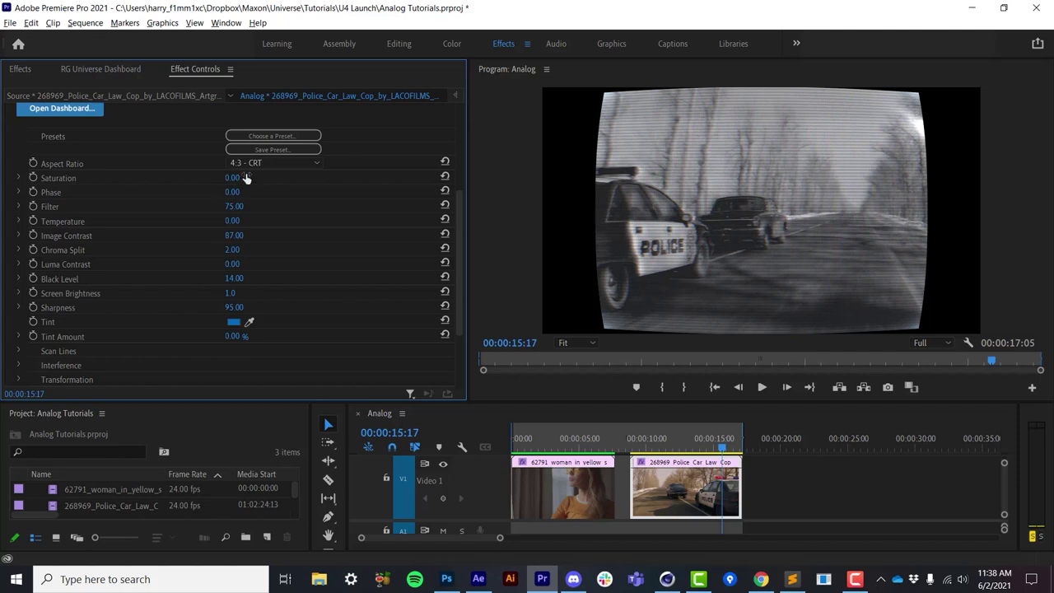
Set the Analog effect's Saturation to 150 and scrub through the police car clip to check the color.
{"action": "left_click", "coordinate": [233, 177]}
{"action": "type", "text": "150"}
{"action": "key", "text": "Return"}
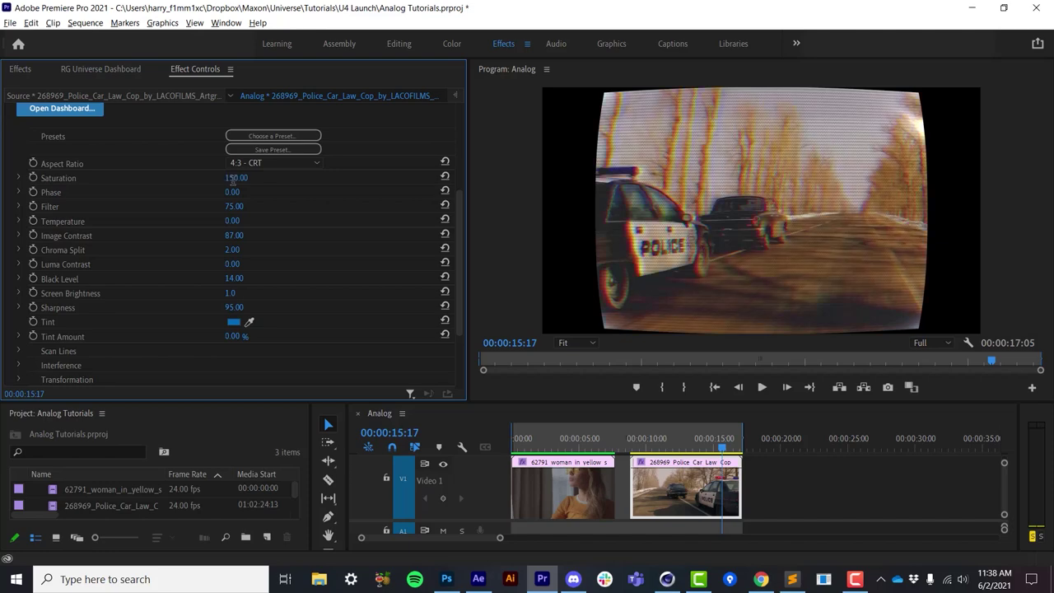
{"action": "left_click_drag", "start_coordinate": [664, 445], "coordinate": [722, 451]}
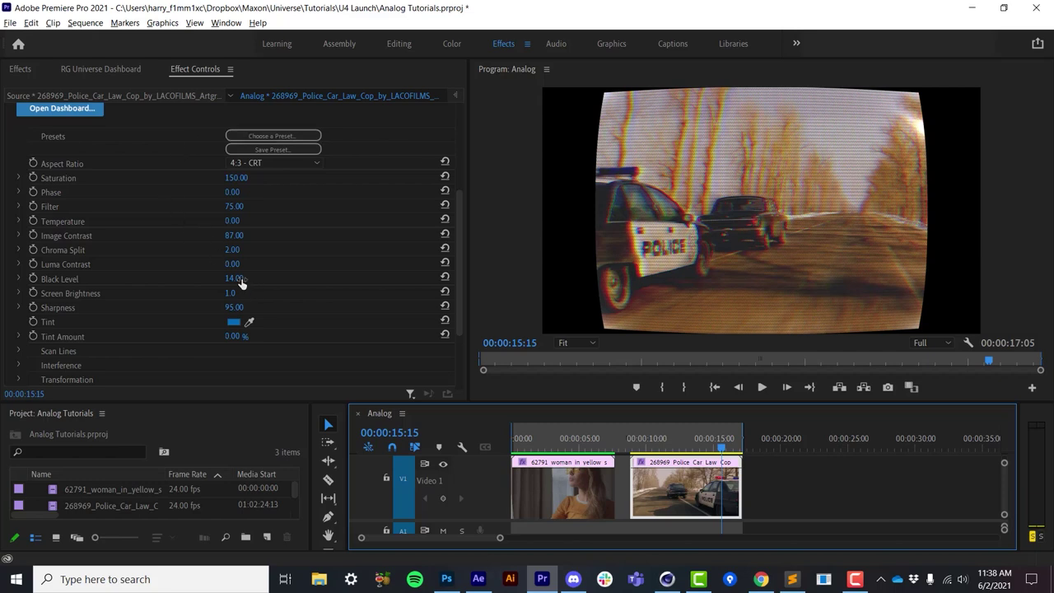
Set Black Level to 0, Luma Contrast to 23 and Image Contrast to 0, and check the clip around 11:22.
{"action": "left_click_drag", "start_coordinate": [240, 280], "coordinate": [227, 280]}
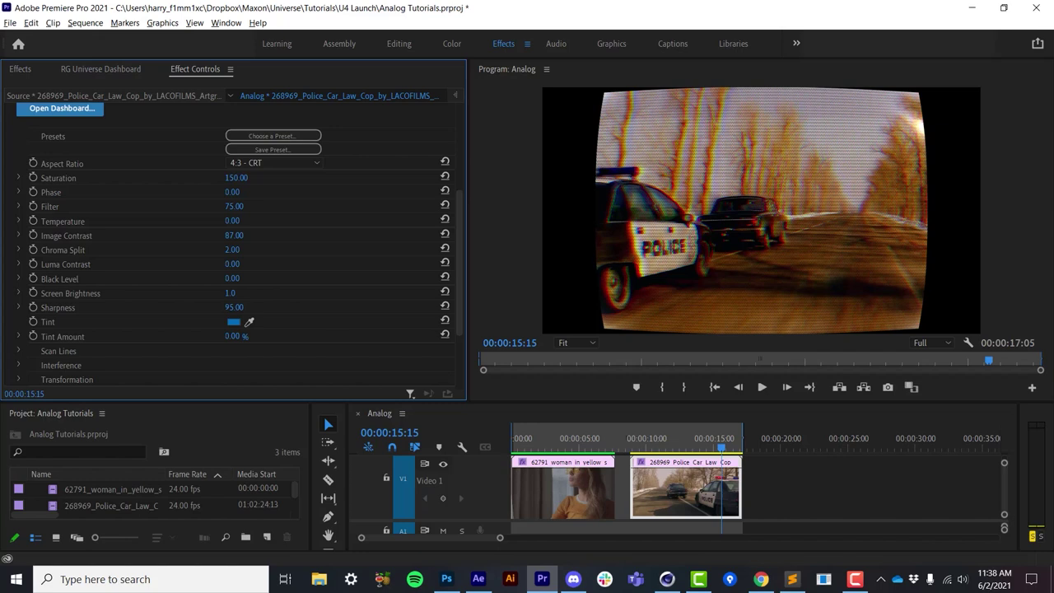
{"action": "left_click_drag", "start_coordinate": [234, 265], "coordinate": [165, 237]}
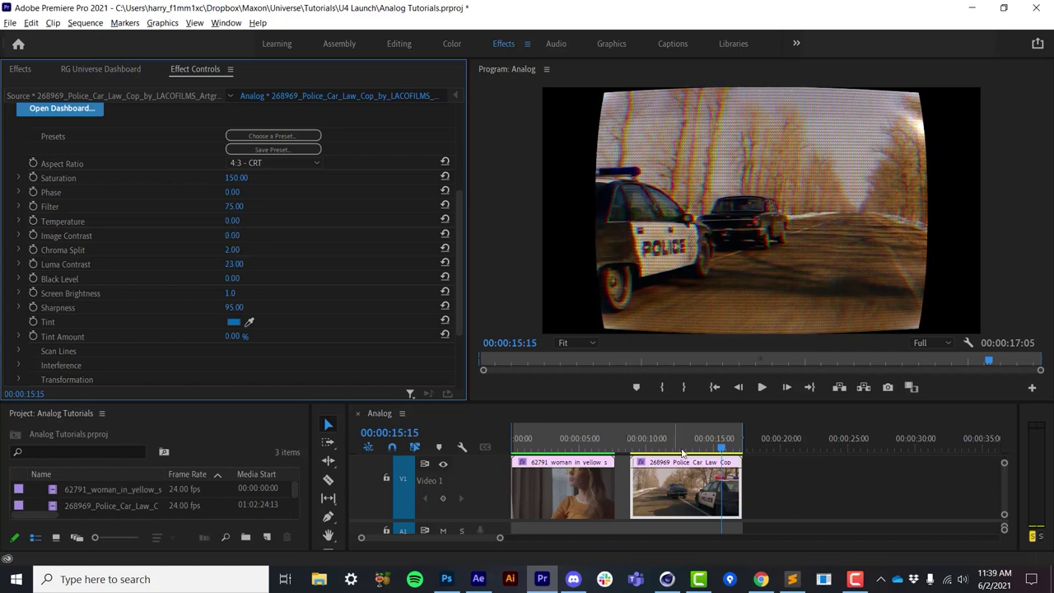
{"action": "left_click_drag", "start_coordinate": [651, 452], "coordinate": [675, 468]}
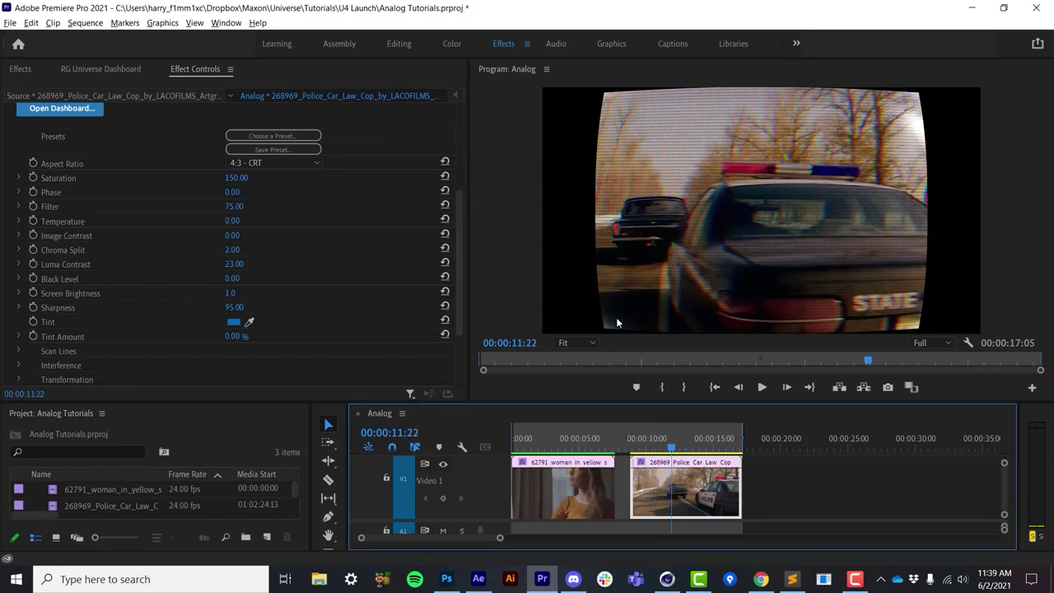
Preview the frame at 100% and expand the Analog effect's Scan Lines settings.
{"action": "left_click", "coordinate": [573, 344]}
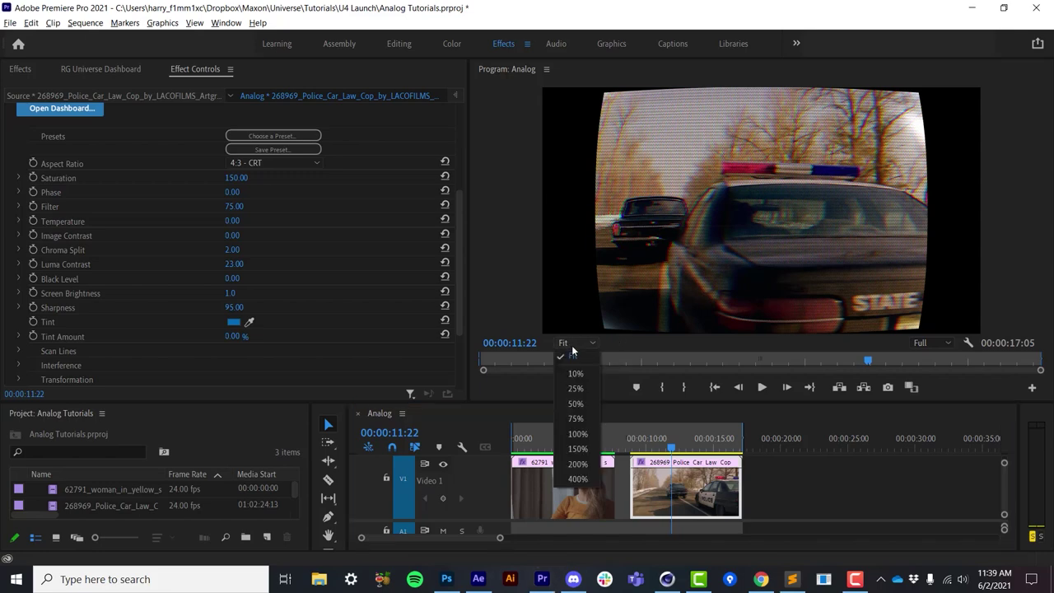
{"action": "left_click", "coordinate": [576, 433]}
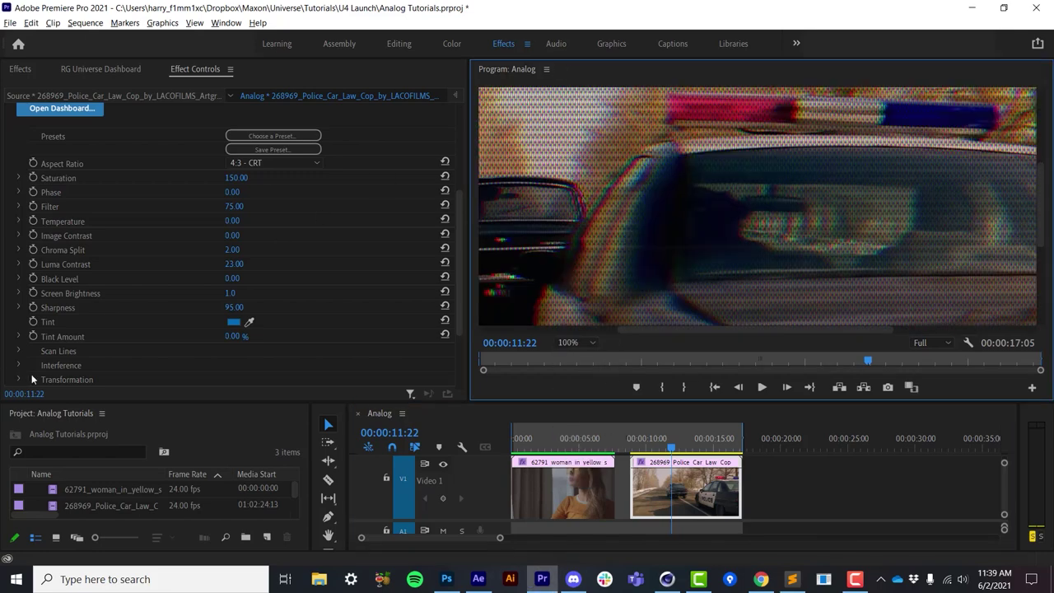
{"action": "left_click", "coordinate": [18, 352]}
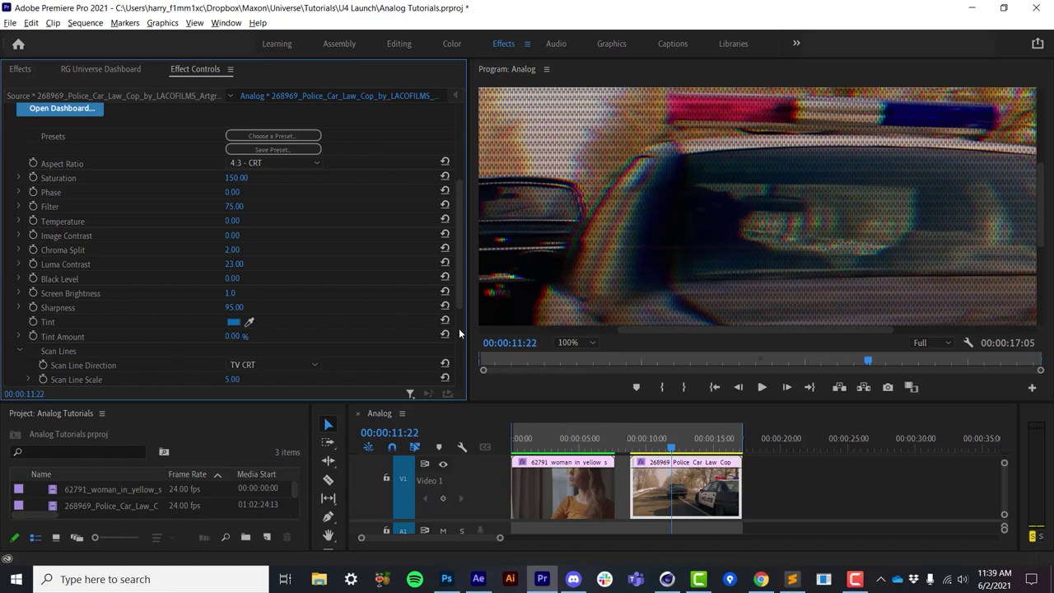
{"action": "scroll", "coordinate": [384, 355], "scroll_direction": "down", "scroll_amount": 3}
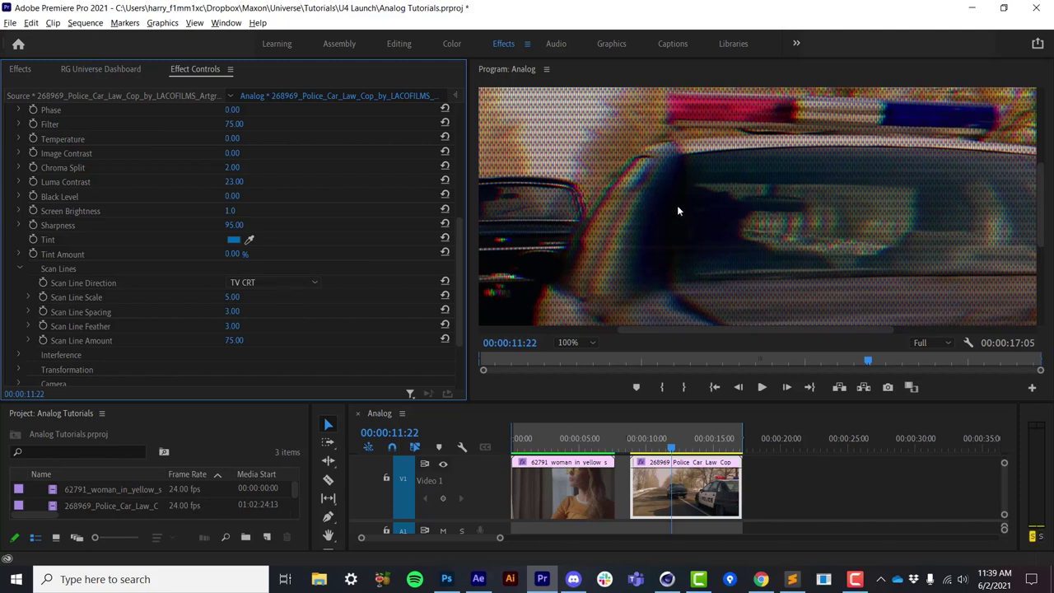
Try the Horizontal, Vertical, Squares and PC CRT options for the Scan Line Direction.
{"action": "left_click", "coordinate": [272, 285]}
{"action": "left_click", "coordinate": [313, 308]}
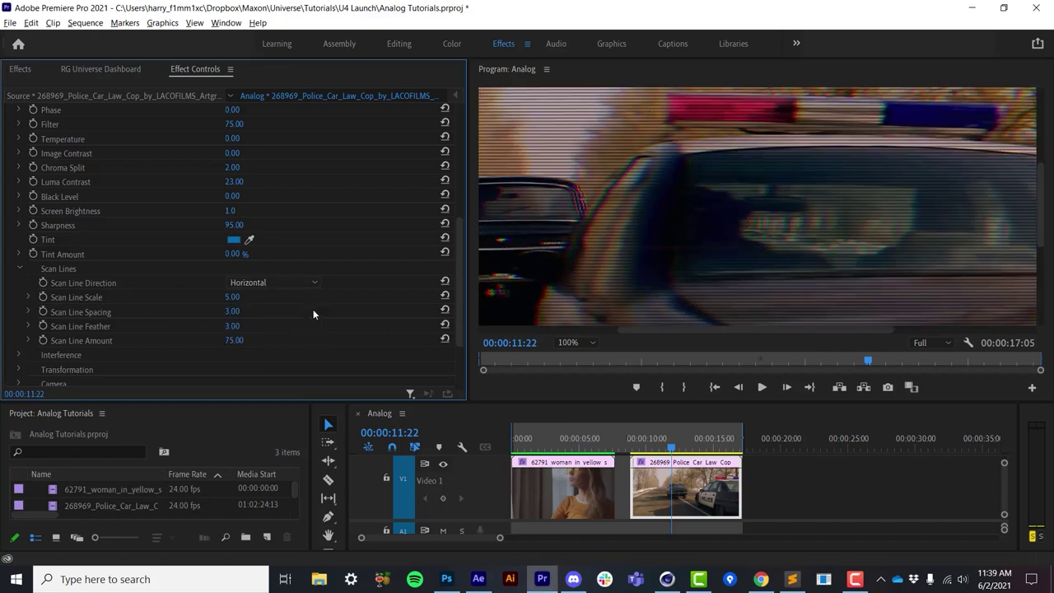
{"action": "left_click", "coordinate": [271, 279]}
{"action": "left_click", "coordinate": [286, 324]}
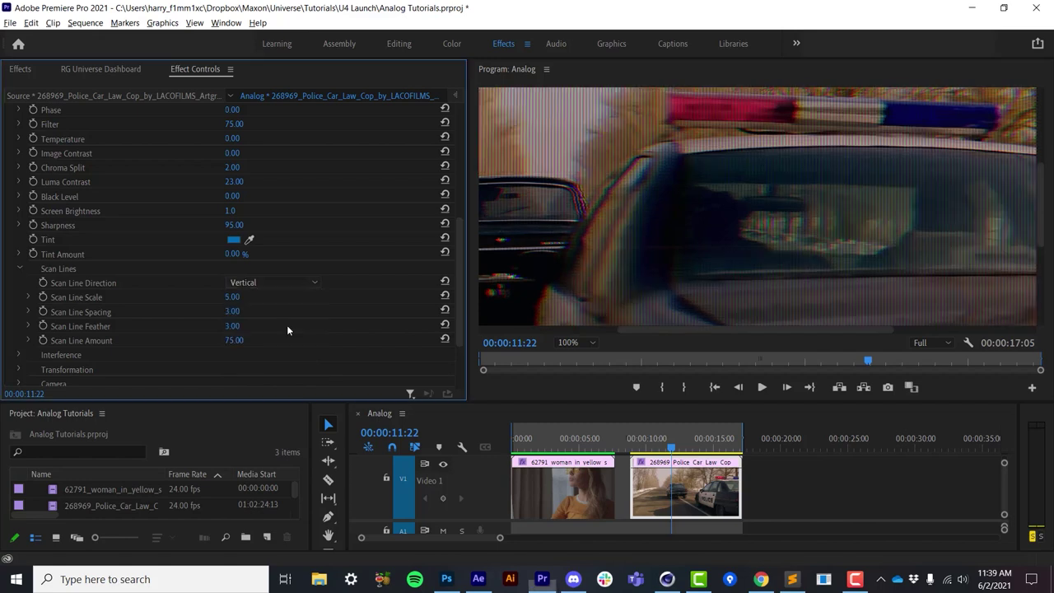
{"action": "left_click", "coordinate": [295, 282]}
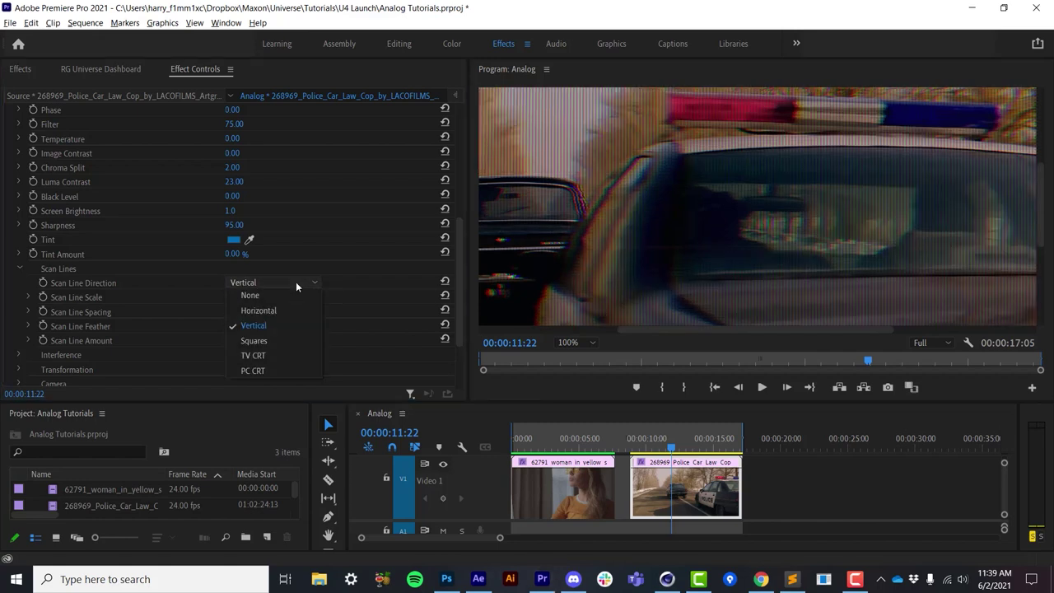
{"action": "left_click", "coordinate": [298, 341]}
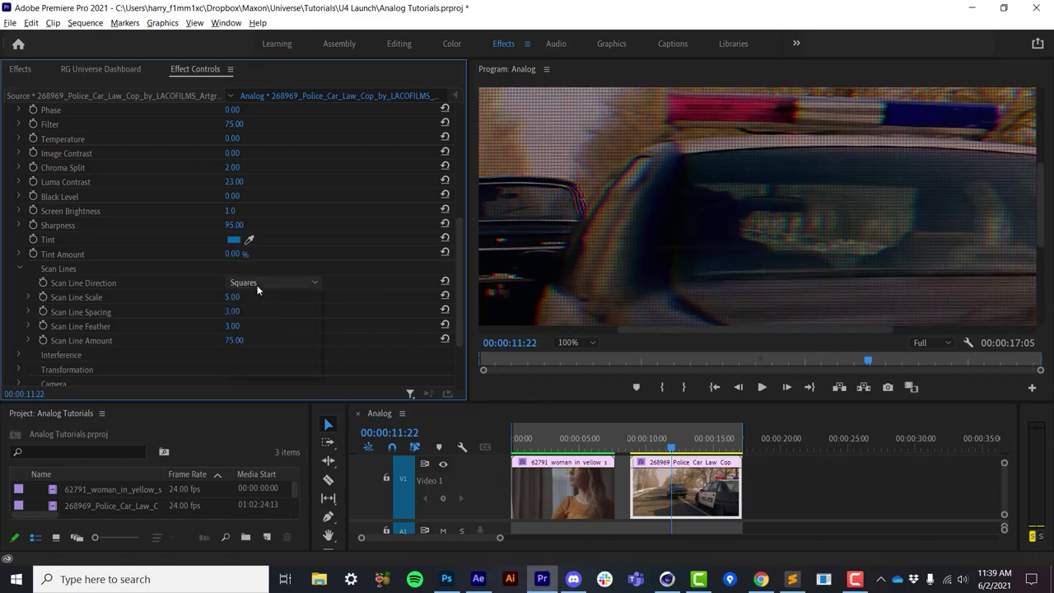
{"action": "left_click", "coordinate": [257, 285]}
{"action": "left_click", "coordinate": [271, 369]}
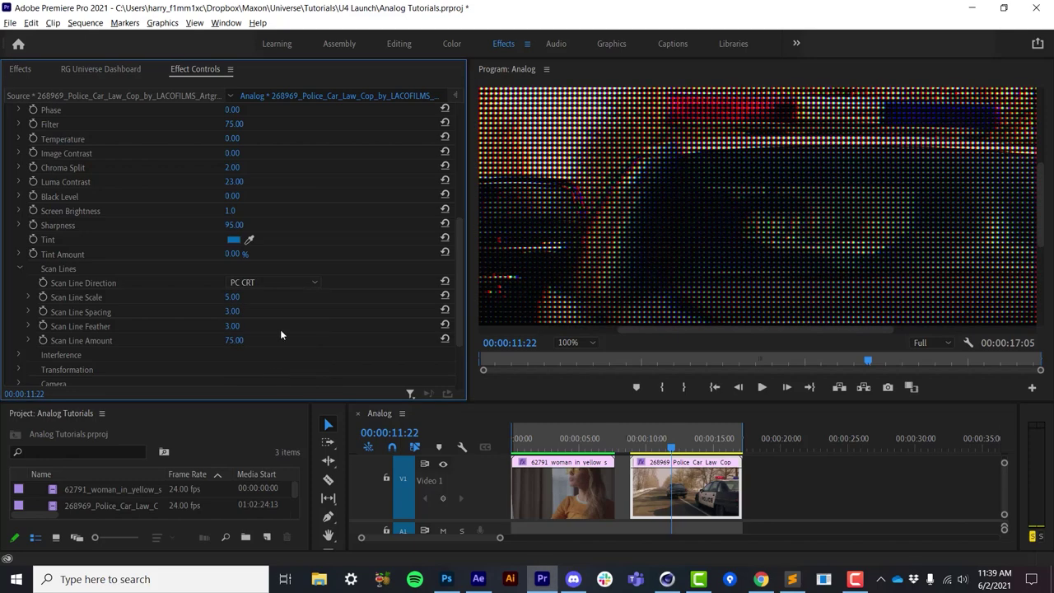
Try a Scan Line Scale of 15 and restore it to 5.
{"action": "left_click", "coordinate": [234, 297]}
{"action": "type", "text": "15"}
{"action": "key", "text": "Return"}
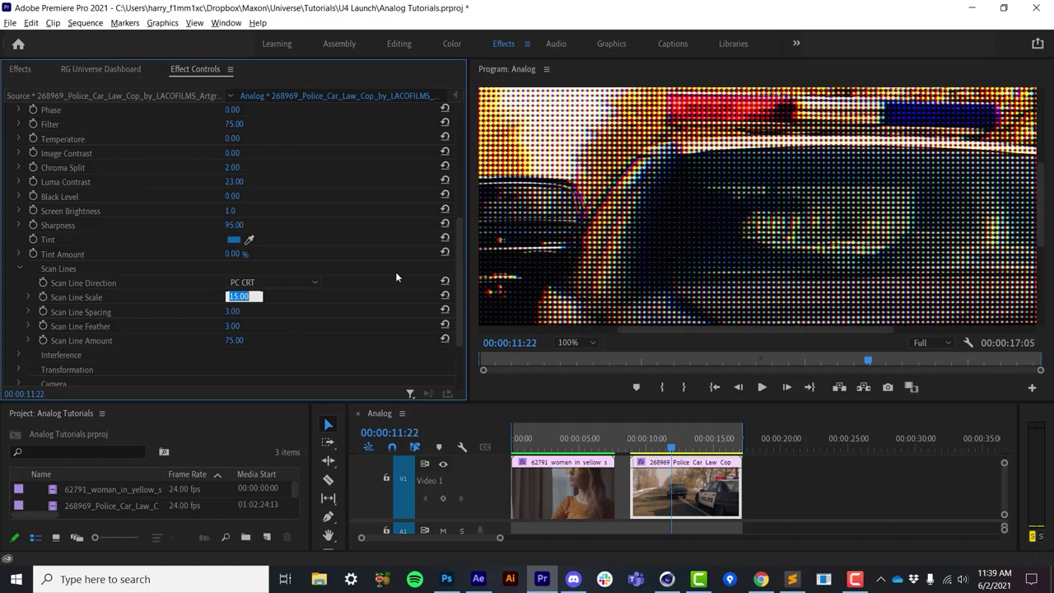
{"action": "type", "text": "5"}
{"action": "key", "text": "Return"}
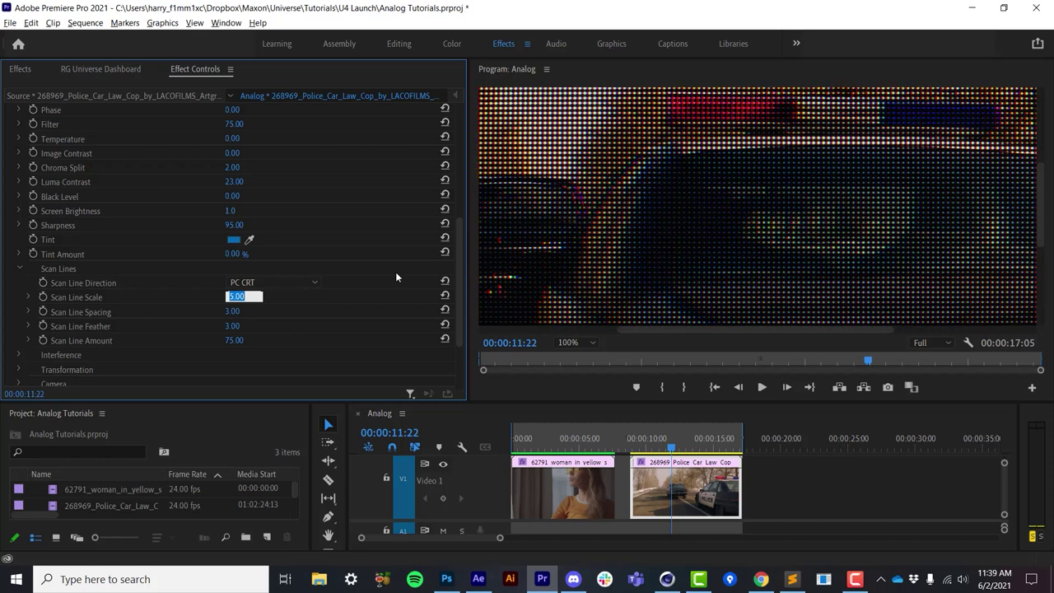
Try Scan Line Spacing values of 4 and 2.
{"action": "key", "text": "Tab"}
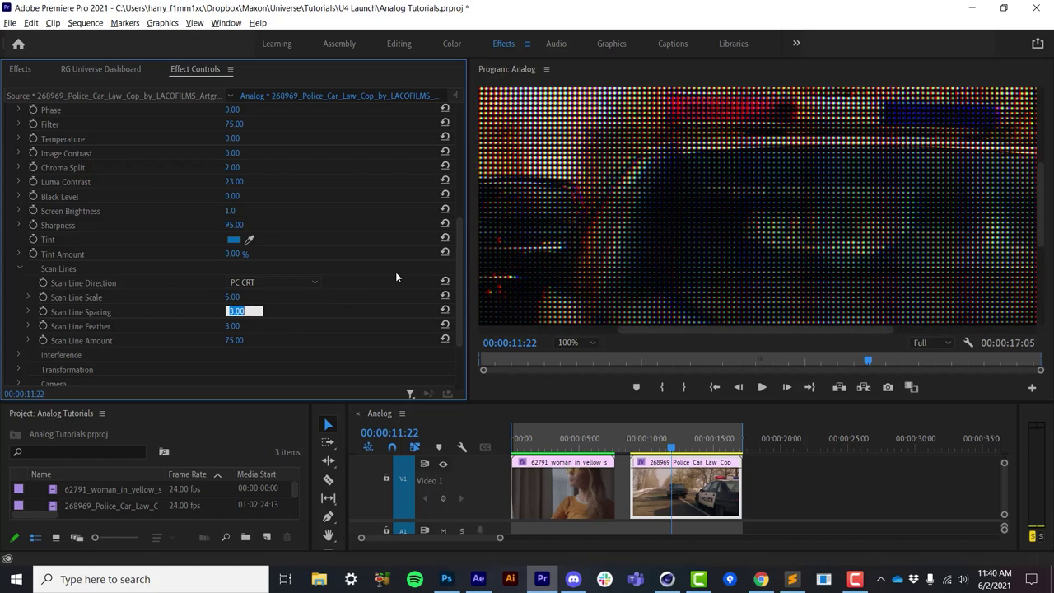
{"action": "type", "text": "4"}
{"action": "key", "text": "Return"}
{"action": "type", "text": "2"}
{"action": "key", "text": "Return"}
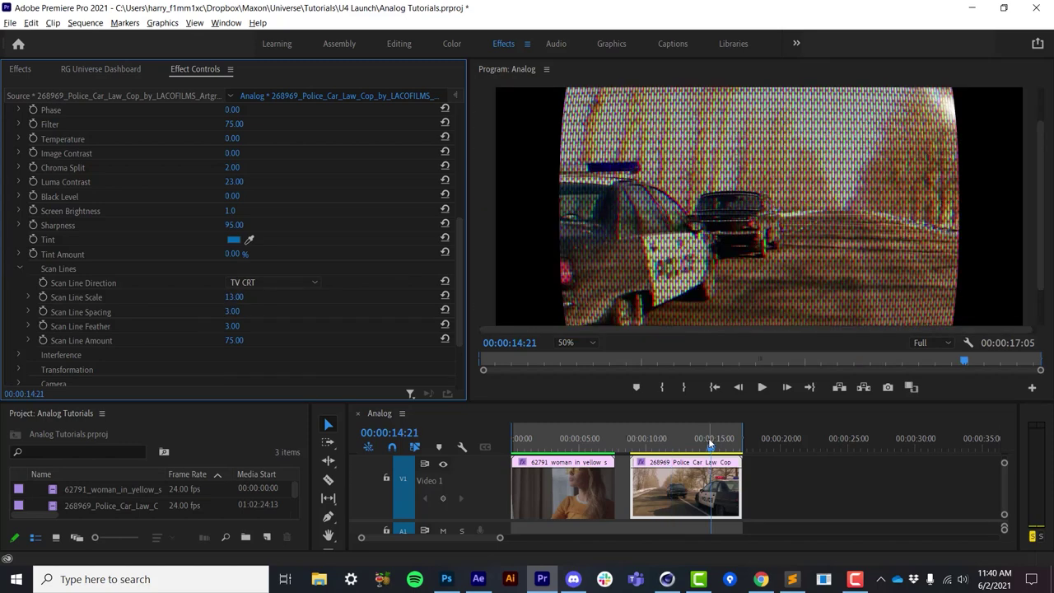
Try smaller Scan Line Scale values, including 7, and set it to 6 for the TV CRT pattern.
{"action": "left_click", "coordinate": [234, 297]}
{"action": "type", "text": "10"}
{"action": "key", "text": "Return"}
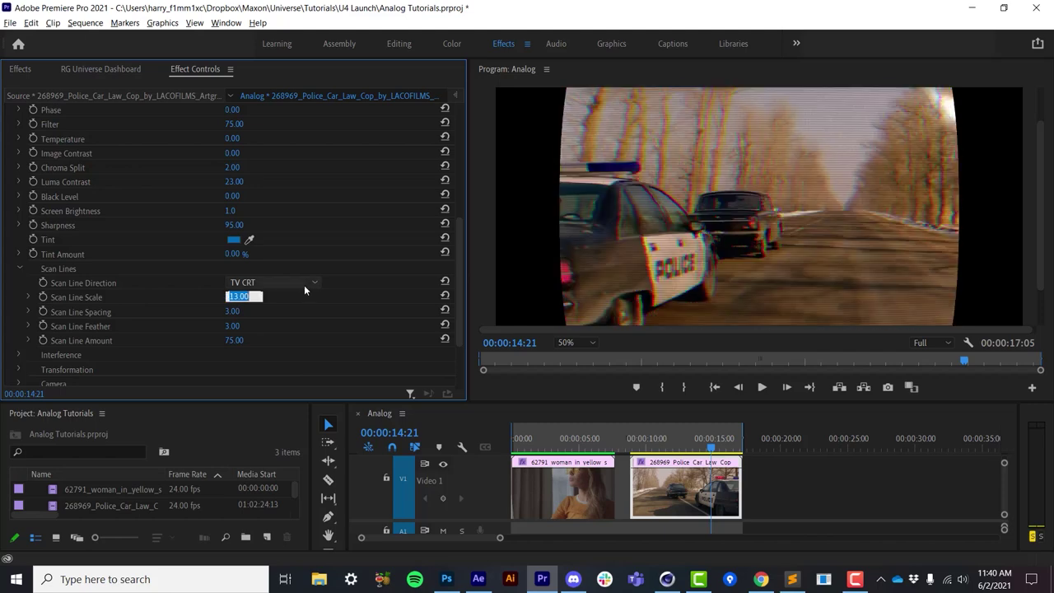
{"action": "type", "text": "7"}
{"action": "key", "text": "Return"}
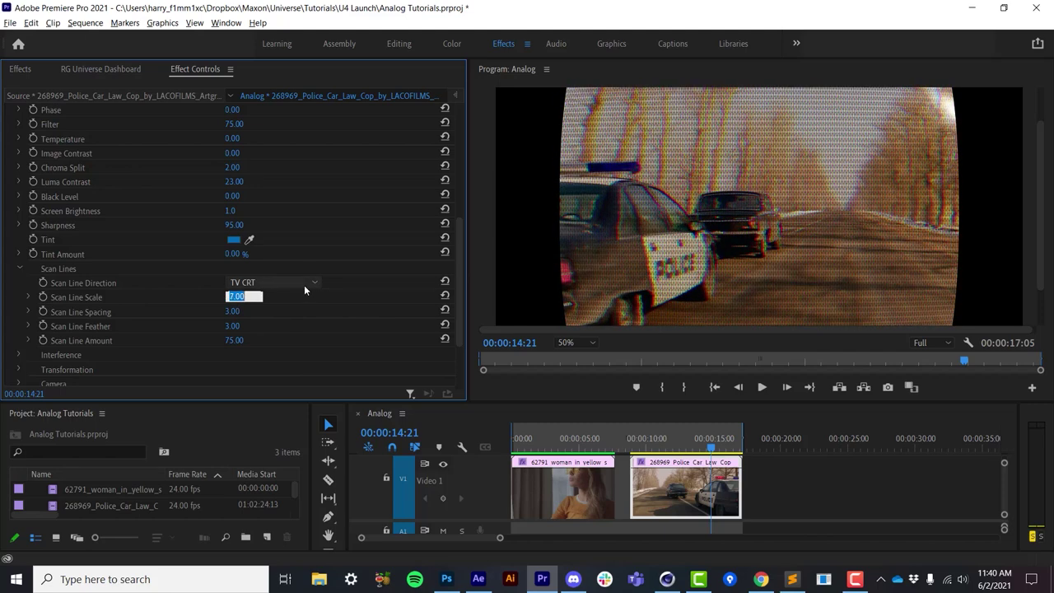
{"action": "type", "text": "6"}
{"action": "key", "text": "Return"}
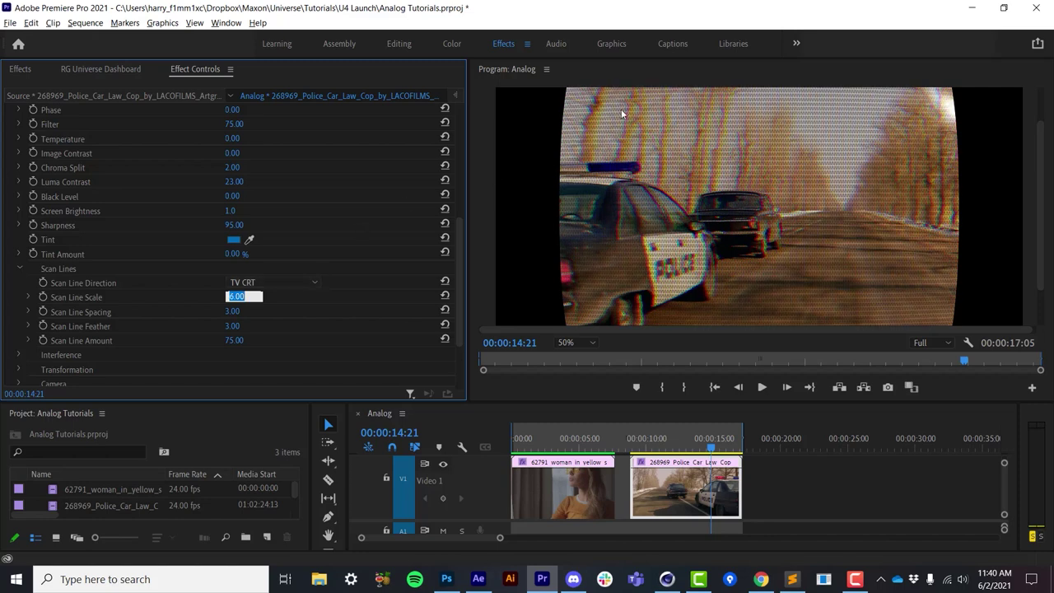
{"action": "left_click", "coordinate": [270, 320]}
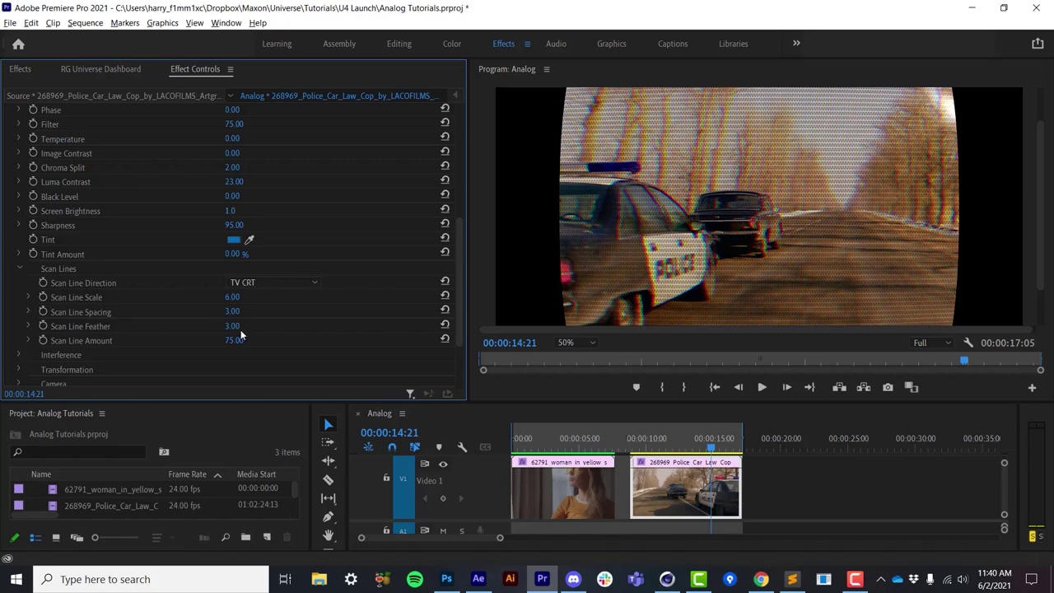
Move the playhead to 00:00:11:14 in the police car clip and set the Scan Line Amount to 65.
{"action": "left_click", "coordinate": [662, 442]}
{"action": "left_click_drag", "start_coordinate": [664, 442], "coordinate": [668, 442]}
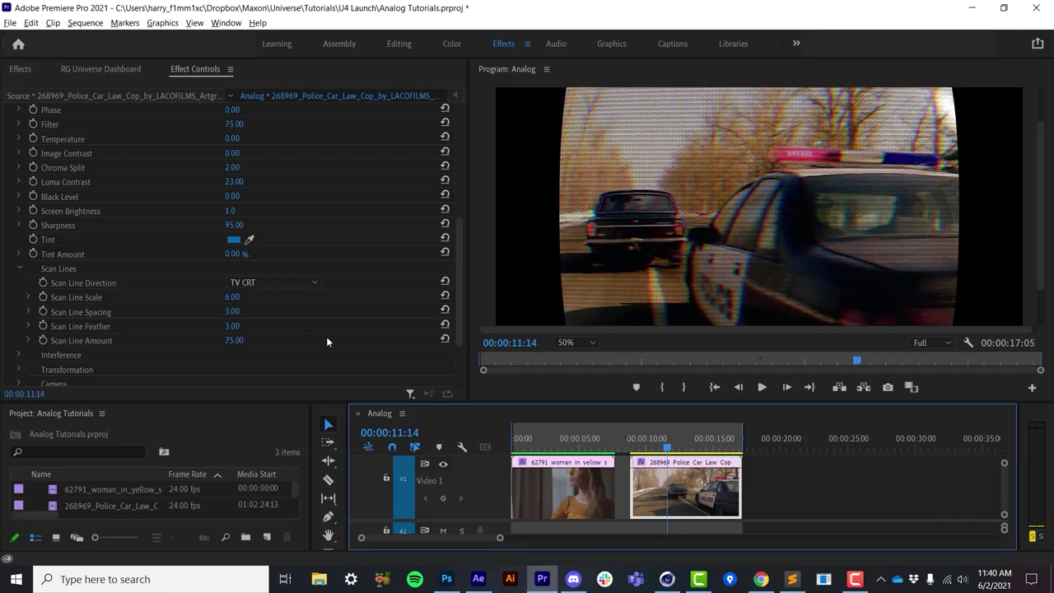
{"action": "mouse_move", "coordinate": [235, 344]}
{"action": "left_mouse_down"}
{"action": "mouse_move", "coordinate": [173, 344]}
{"action": "mouse_move", "coordinate": [256, 344]}
{"action": "left_mouse_up"}
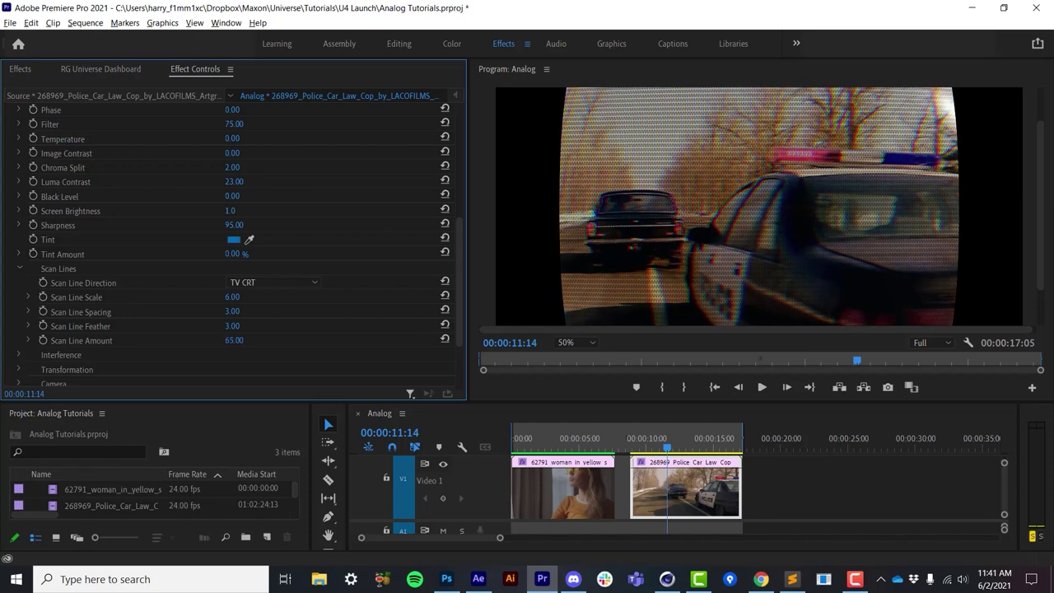
Scrub back and forth through the police car clip to examine the effect's interference over time.
{"action": "left_click", "coordinate": [659, 447]}
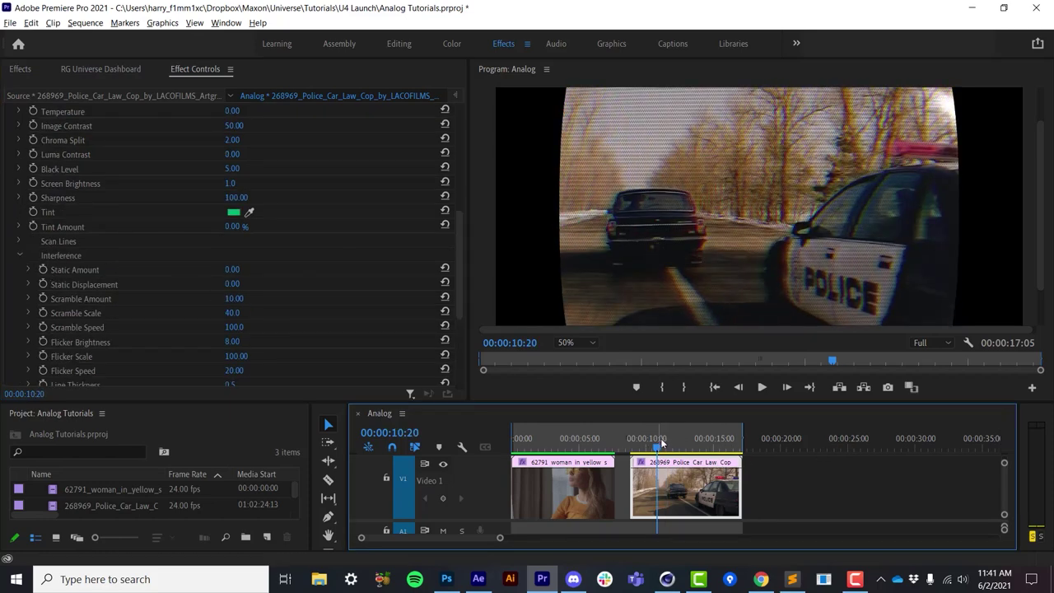
{"action": "left_click_drag", "start_coordinate": [659, 449], "coordinate": [710, 465]}
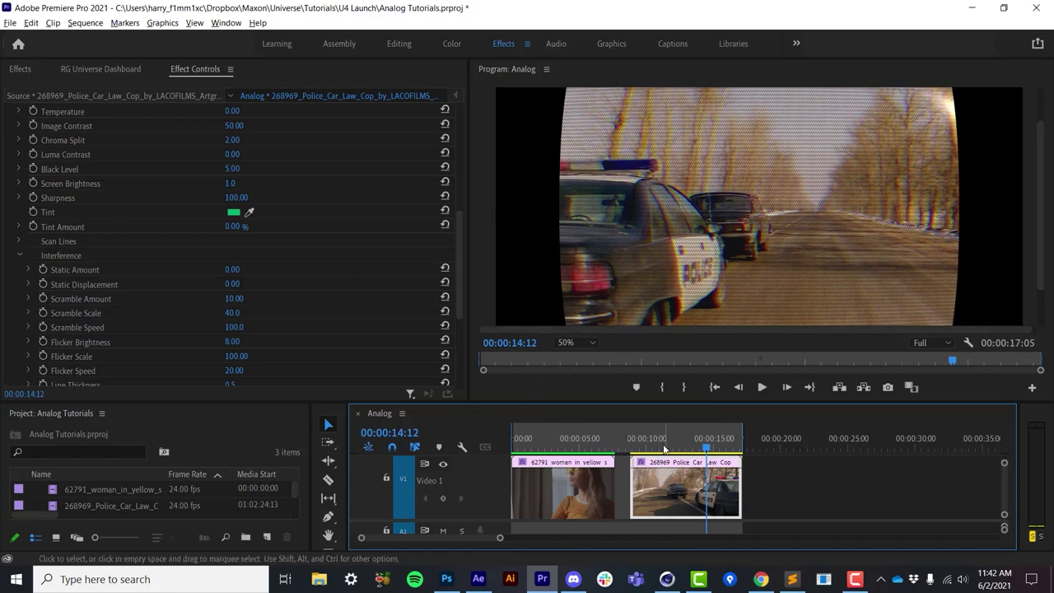
{"action": "left_click", "coordinate": [689, 449]}
{"action": "left_click_drag", "start_coordinate": [692, 451], "coordinate": [722, 452]}
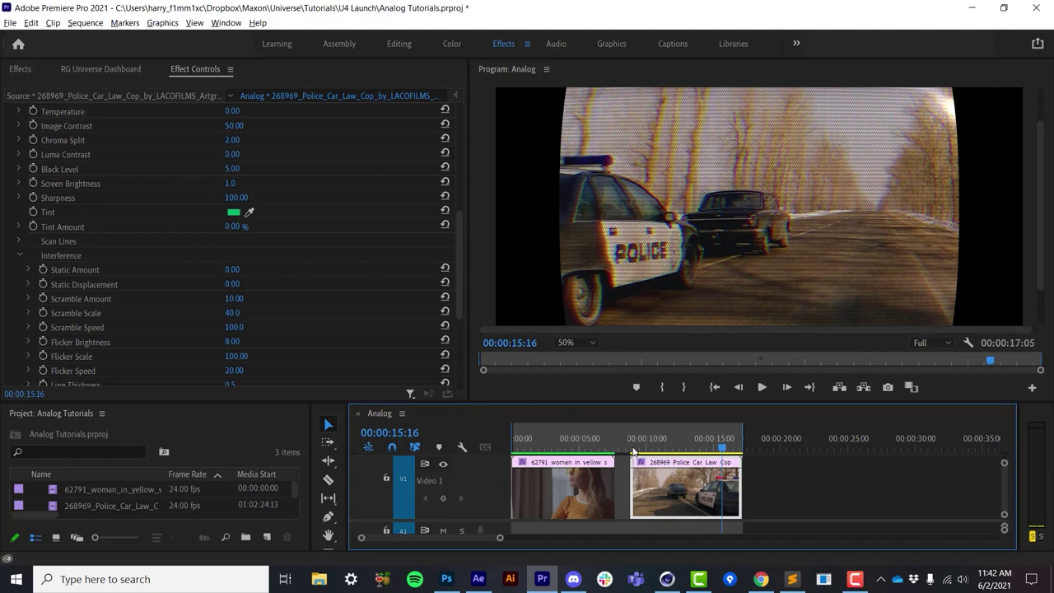
{"action": "left_click", "coordinate": [657, 448]}
{"action": "left_click_drag", "start_coordinate": [659, 447], "coordinate": [623, 449]}
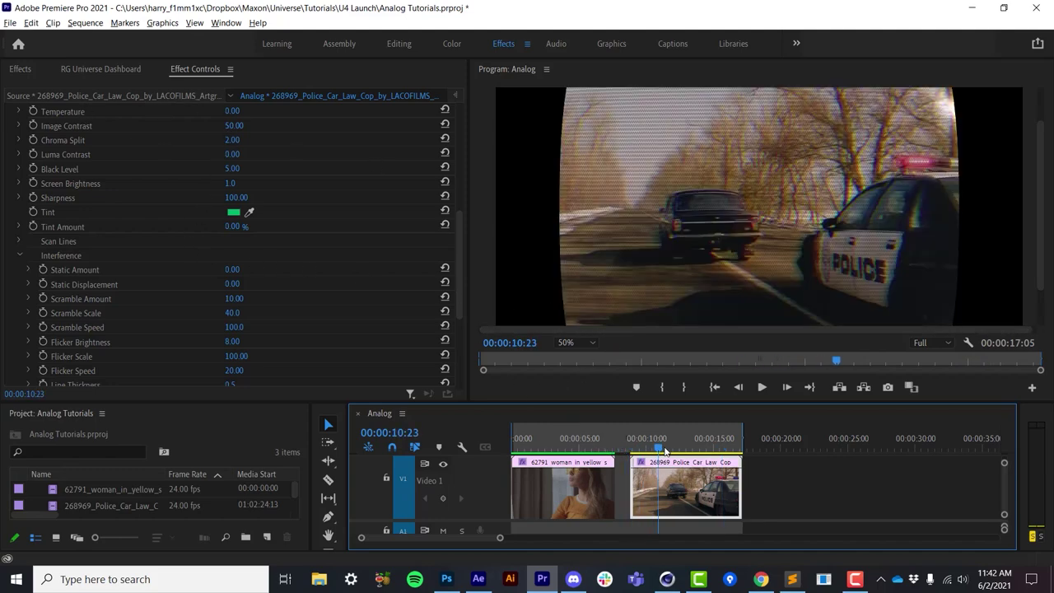
{"action": "left_click_drag", "start_coordinate": [663, 451], "coordinate": [725, 464]}
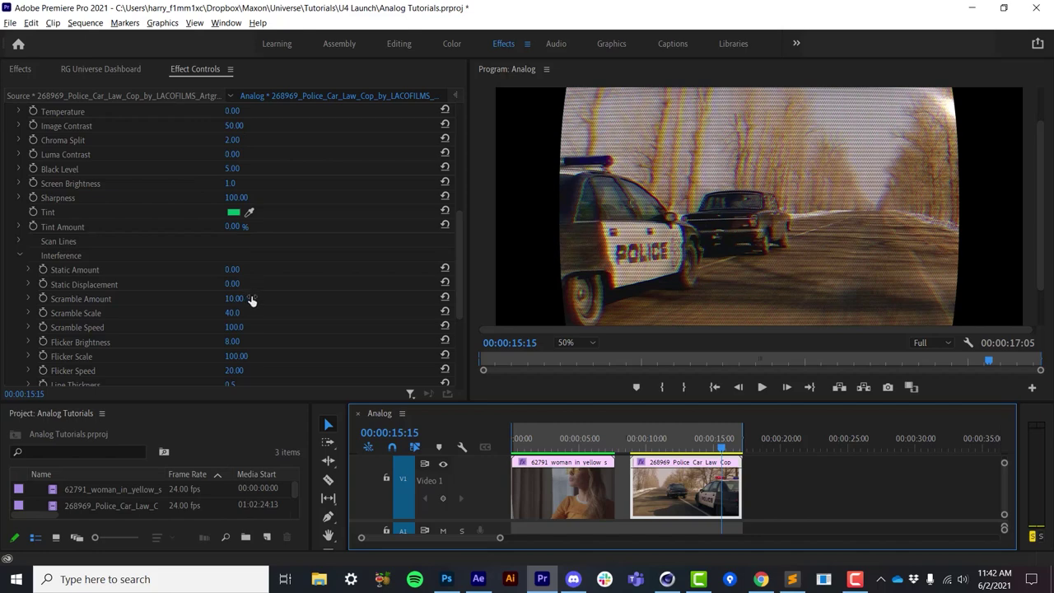
Try a Static Amount of 29 in the Interference settings and play the police car clip.
{"action": "left_click", "coordinate": [232, 269]}
{"action": "type", "text": "21"}
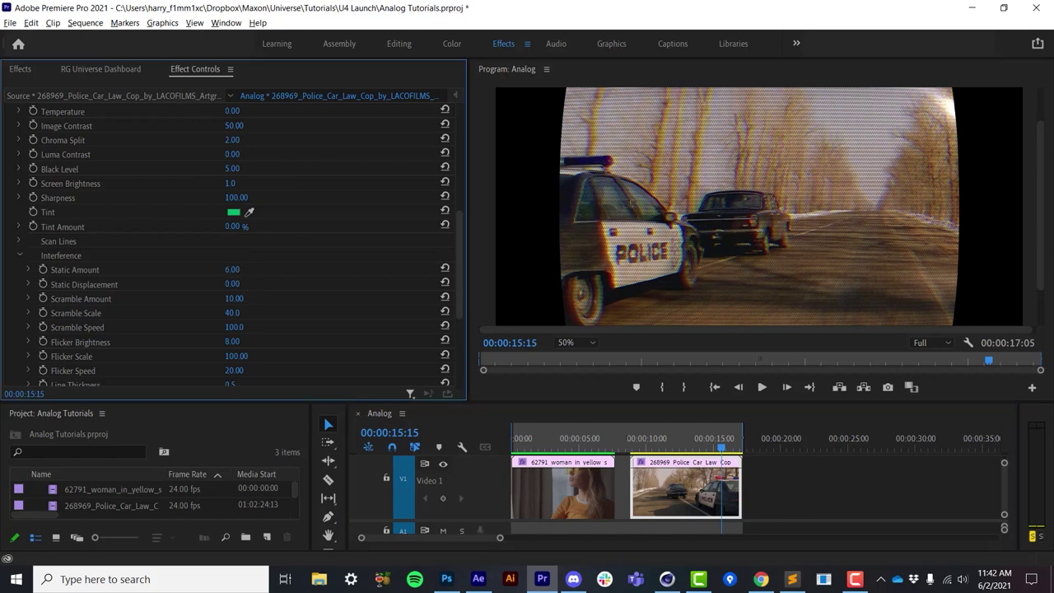
{"action": "key", "text": "Return"}
{"action": "key", "text": "ctrl+z"}
{"action": "left_click_drag", "start_coordinate": [255, 269], "coordinate": [256, 269]}
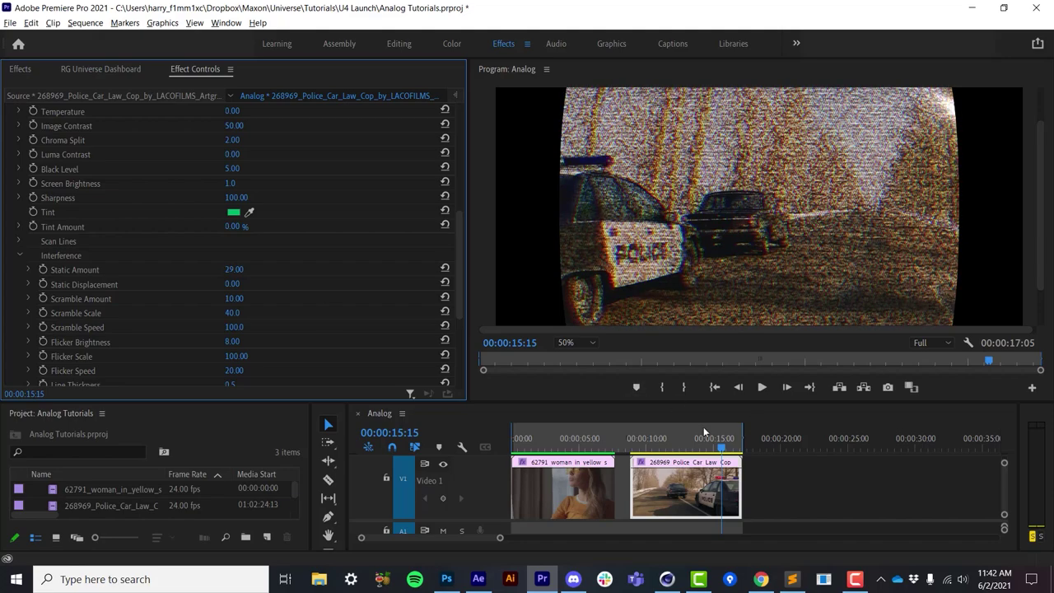
{"action": "left_click", "coordinate": [640, 445]}
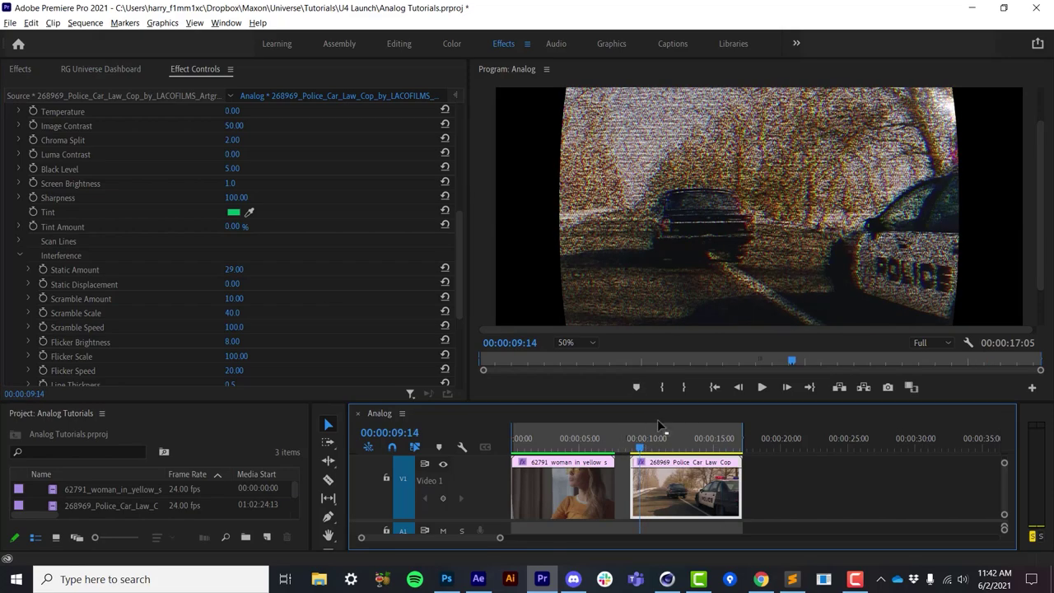
{"action": "key", "text": "space"}
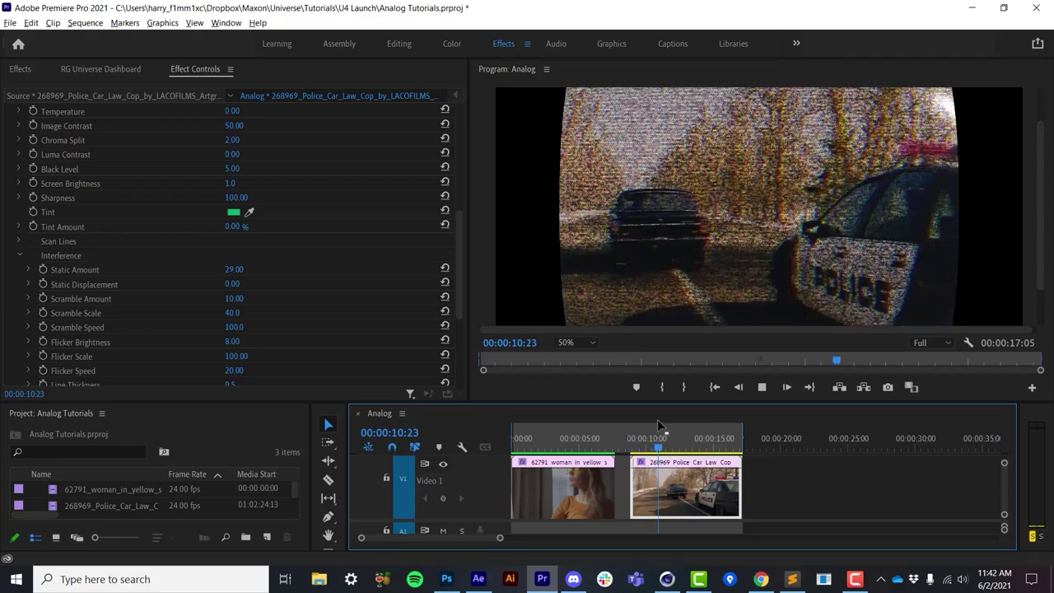
{"action": "key", "text": "space"}
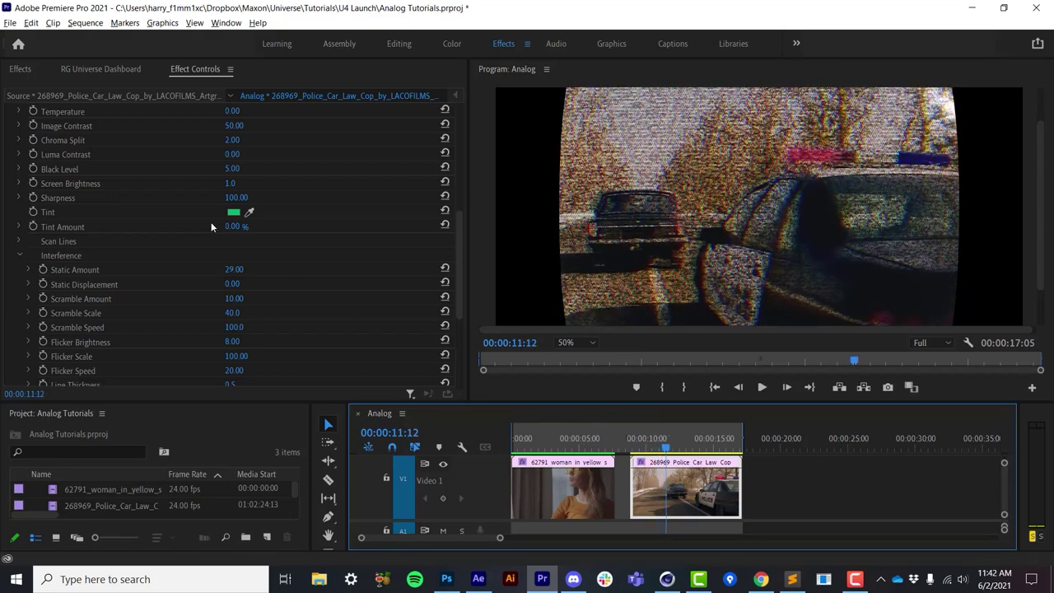
Try Static Amount values of 24, 0 and 13, playing and scrubbing the clip to compare them.
{"action": "mouse_move", "coordinate": [233, 269]}
{"action": "left_mouse_down"}
{"action": "mouse_move", "coordinate": [245, 269]}
{"action": "mouse_move", "coordinate": [231, 269]}
{"action": "left_mouse_up"}
{"action": "key", "text": "space"}
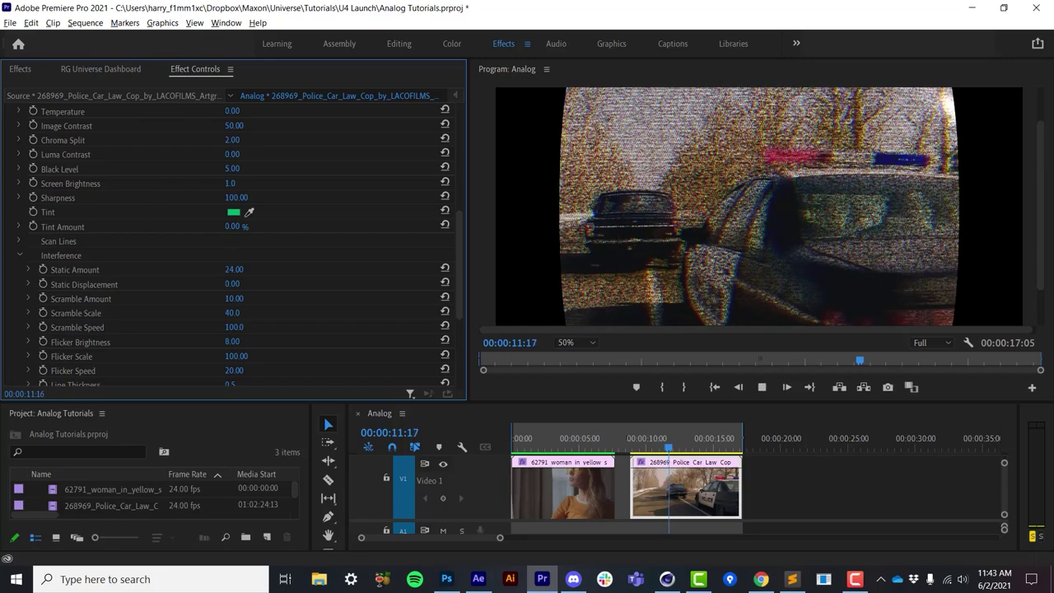
{"action": "key", "text": "space"}
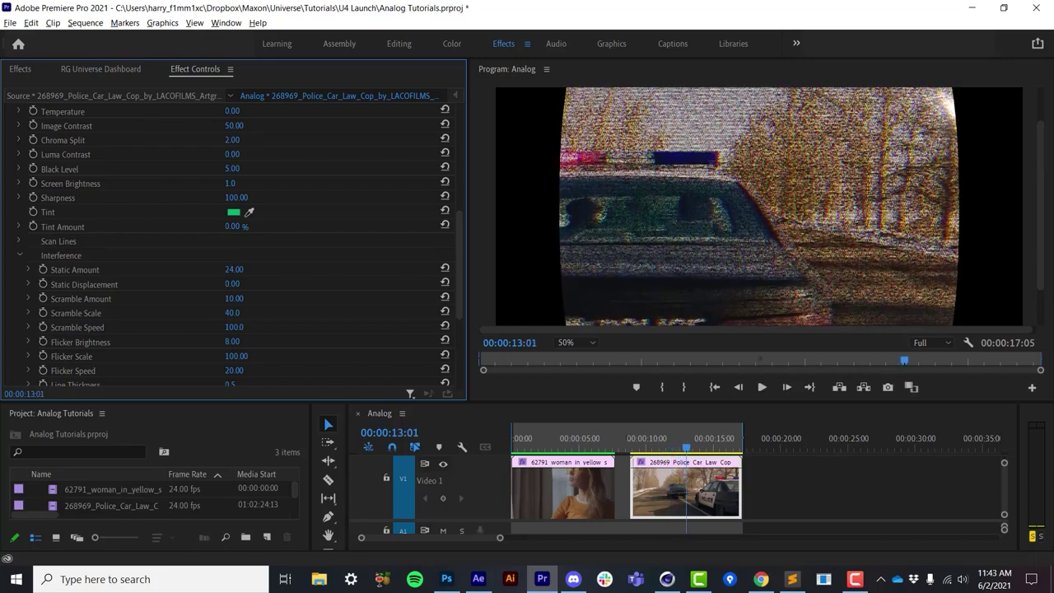
{"action": "left_click_drag", "start_coordinate": [648, 446], "coordinate": [686, 461]}
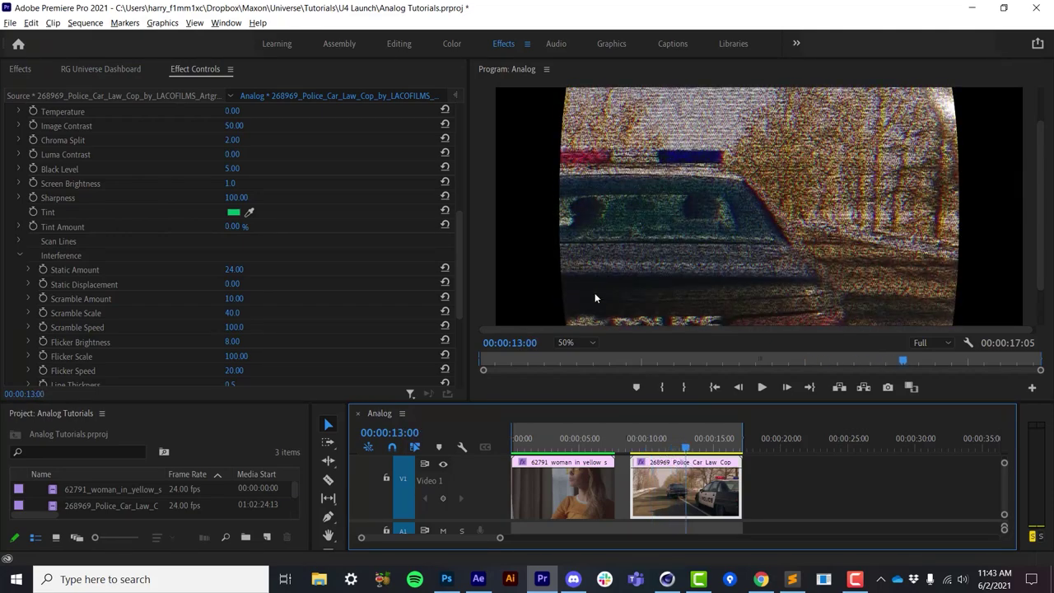
{"action": "left_click_drag", "start_coordinate": [234, 268], "coordinate": [148, 269]}
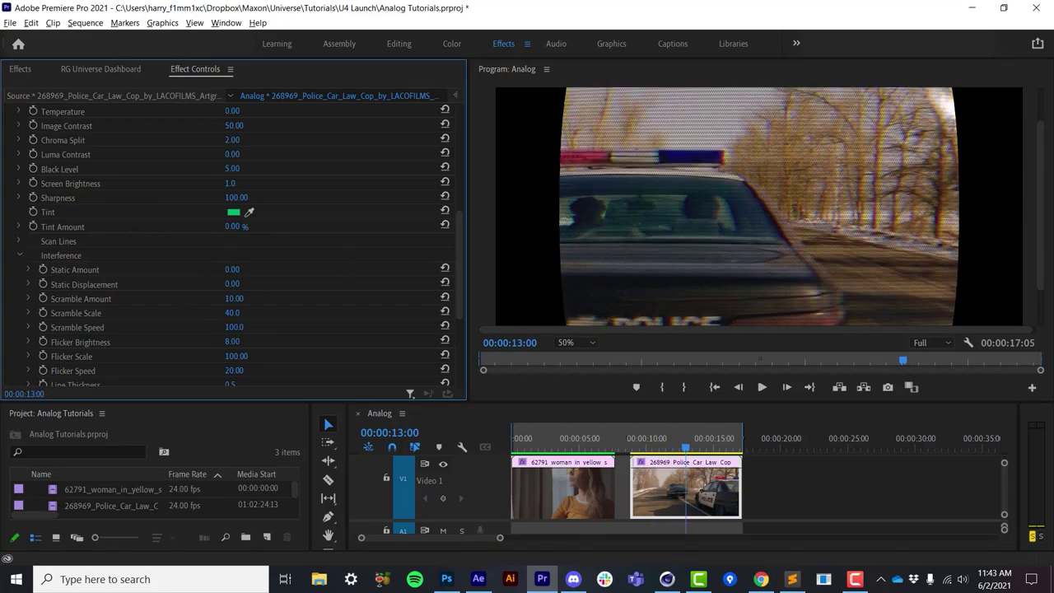
{"action": "left_click_drag", "start_coordinate": [233, 268], "coordinate": [245, 268]}
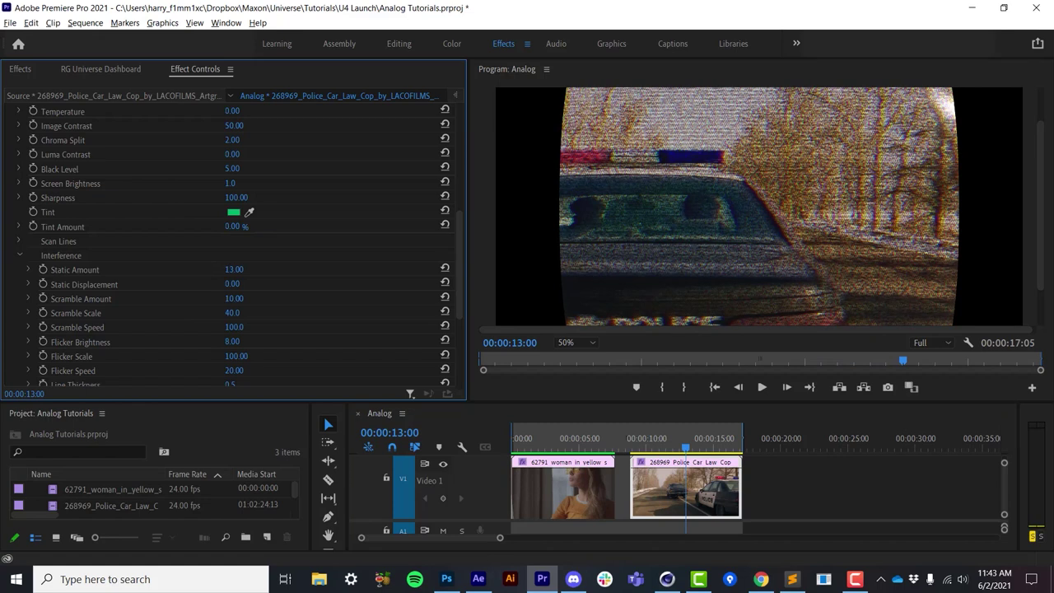
Try a Static Displacement of 3 while scrubbing the clip, and return it to 0.
{"action": "left_click_drag", "start_coordinate": [232, 284], "coordinate": [232, 284]}
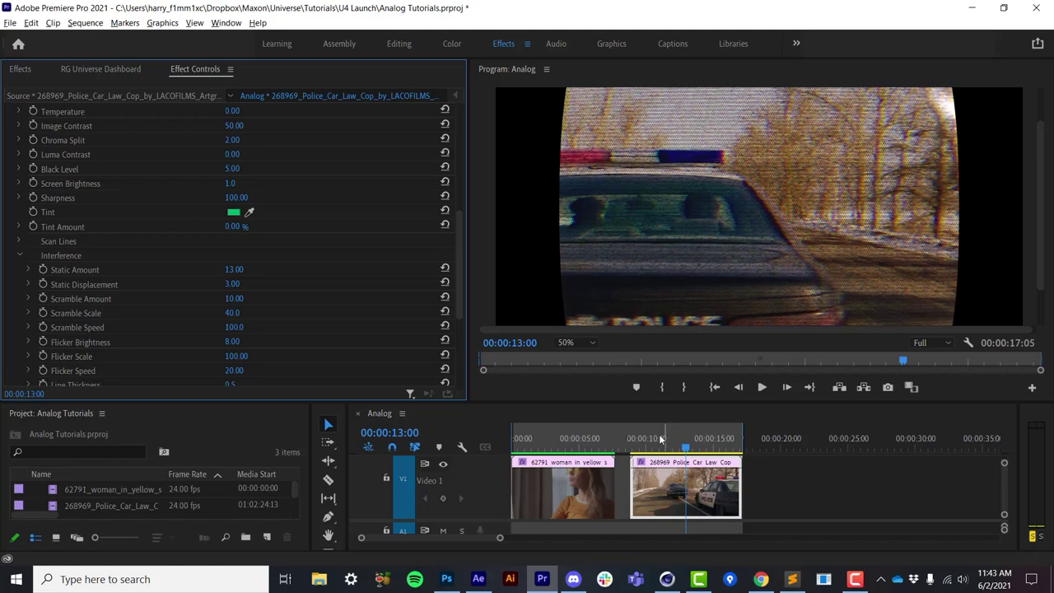
{"action": "left_click", "coordinate": [653, 439]}
{"action": "left_click_drag", "start_coordinate": [653, 439], "coordinate": [705, 446]}
{"action": "left_click_drag", "start_coordinate": [234, 284], "coordinate": [228, 284]}
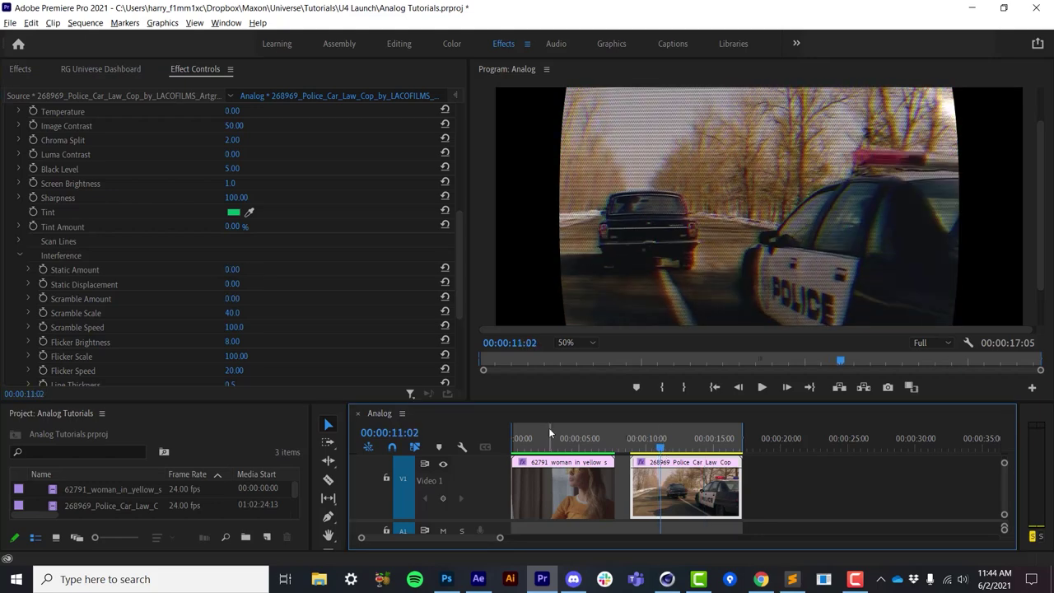
Try a Scramble Amount of 229 with a lower Scramble Scale.
{"action": "key", "text": "space"}
{"action": "left_click_drag", "start_coordinate": [232, 298], "coordinate": [431, 298]}
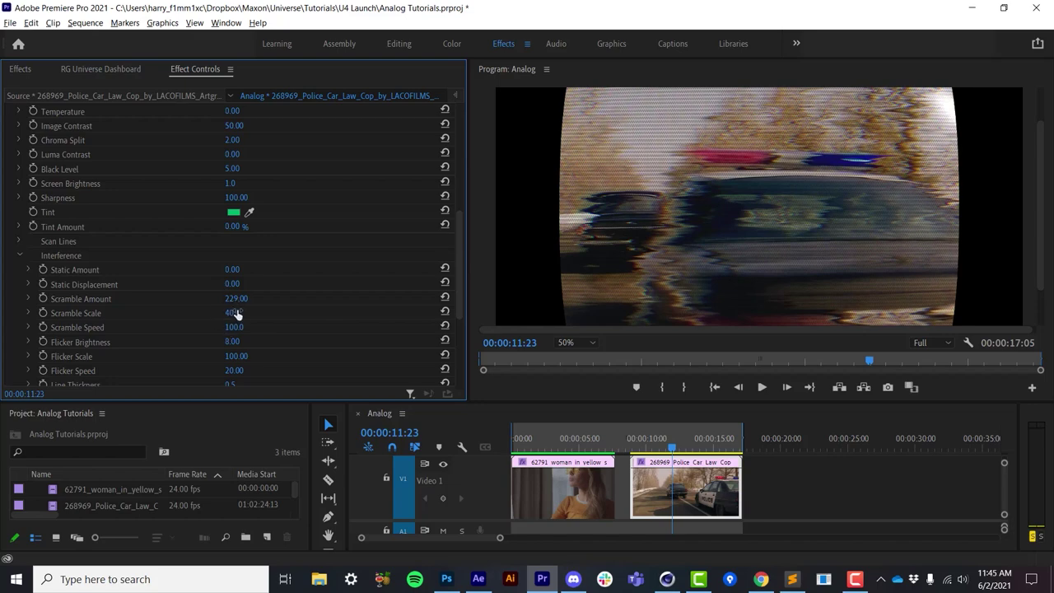
{"action": "left_click_drag", "start_coordinate": [232, 313], "coordinate": [202, 313]}
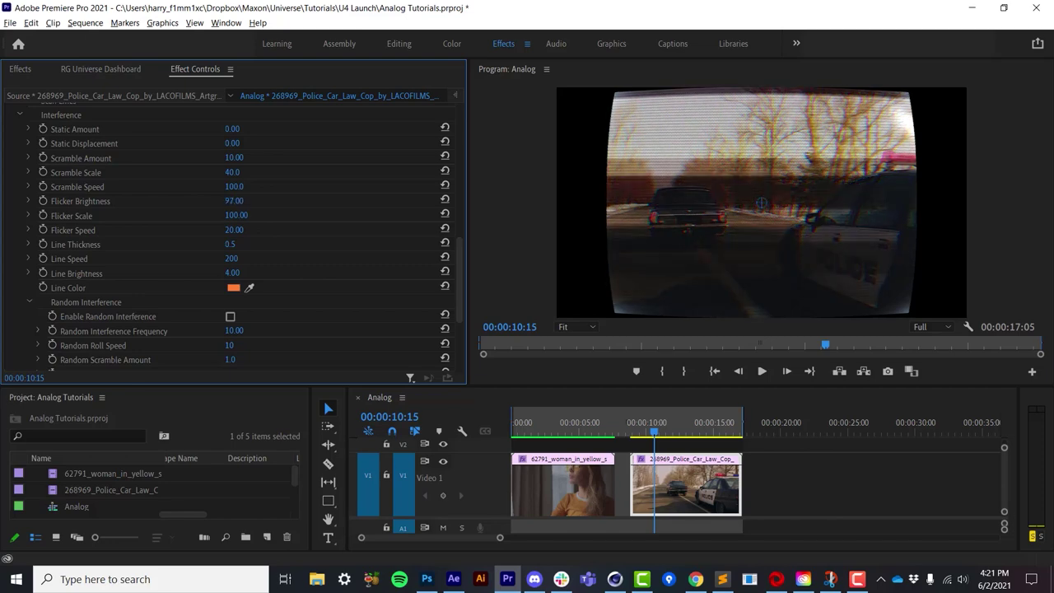
At 00:00:12:12, set the Flicker Speed to 63, Flicker Brightness to 0 and Flicker Scale to 10.
{"action": "left_click_drag", "start_coordinate": [657, 435], "coordinate": [680, 448]}
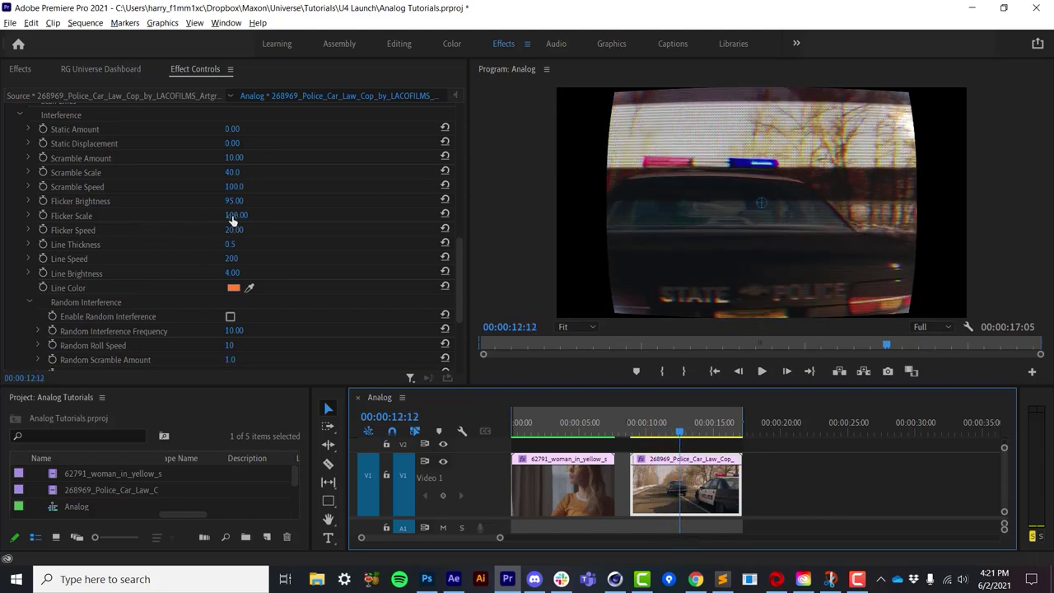
{"action": "mouse_move", "coordinate": [236, 215]}
{"action": "left_mouse_down"}
{"action": "mouse_move", "coordinate": [215, 215]}
{"action": "mouse_move", "coordinate": [260, 231]}
{"action": "mouse_move", "coordinate": [242, 231]}
{"action": "left_mouse_up"}
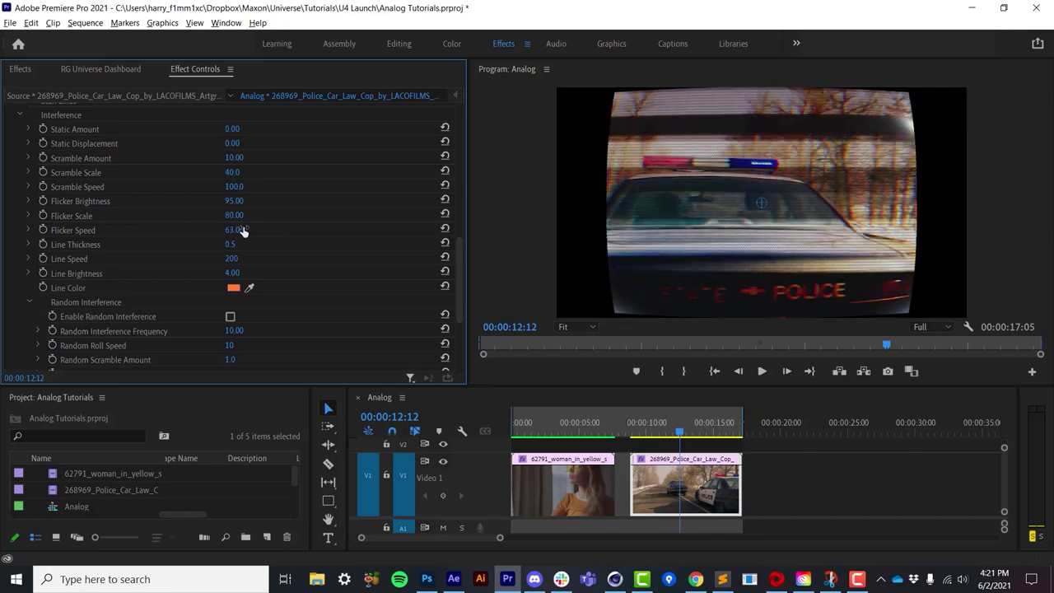
{"action": "left_click", "coordinate": [234, 201]}
{"action": "type", "text": "0"}
{"action": "key", "text": "Return"}
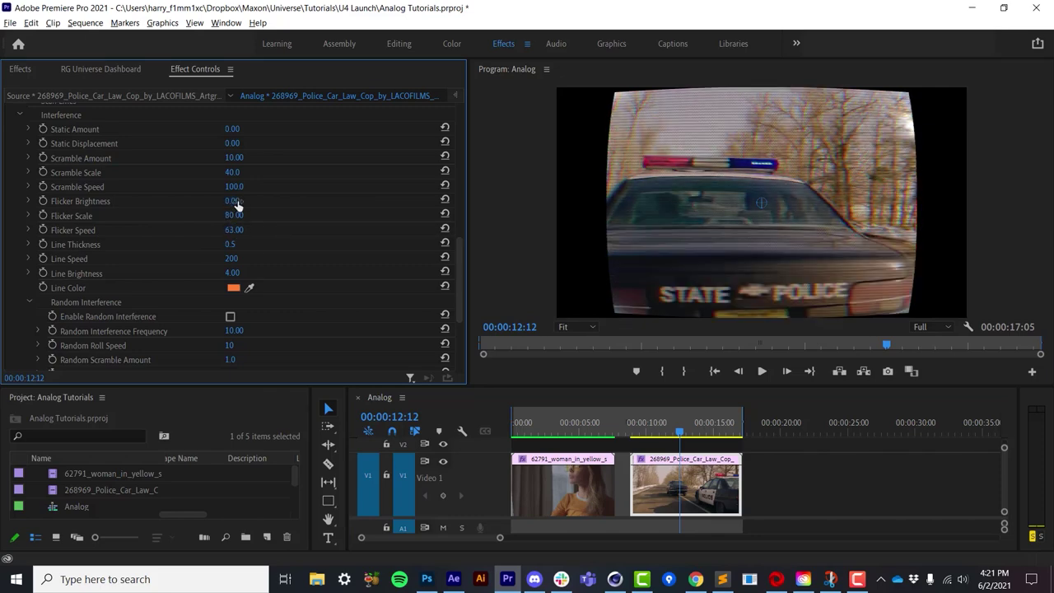
{"action": "left_click", "coordinate": [234, 216]}
{"action": "type", "text": "10"}
{"action": "key", "text": "Return"}
Set the Line Brightness to 100, try a Line Thickness of 89.5, reduce it to 4 and scrub the clip to preview it.
{"action": "left_click_drag", "start_coordinate": [229, 245], "coordinate": [284, 273]}
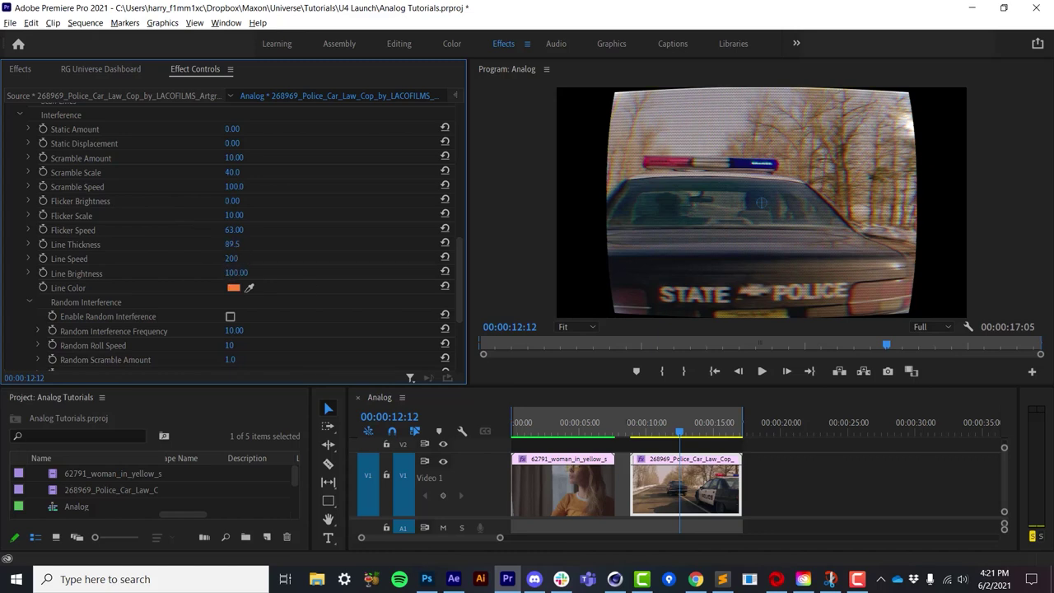
{"action": "left_click_drag", "start_coordinate": [647, 423], "coordinate": [662, 423]}
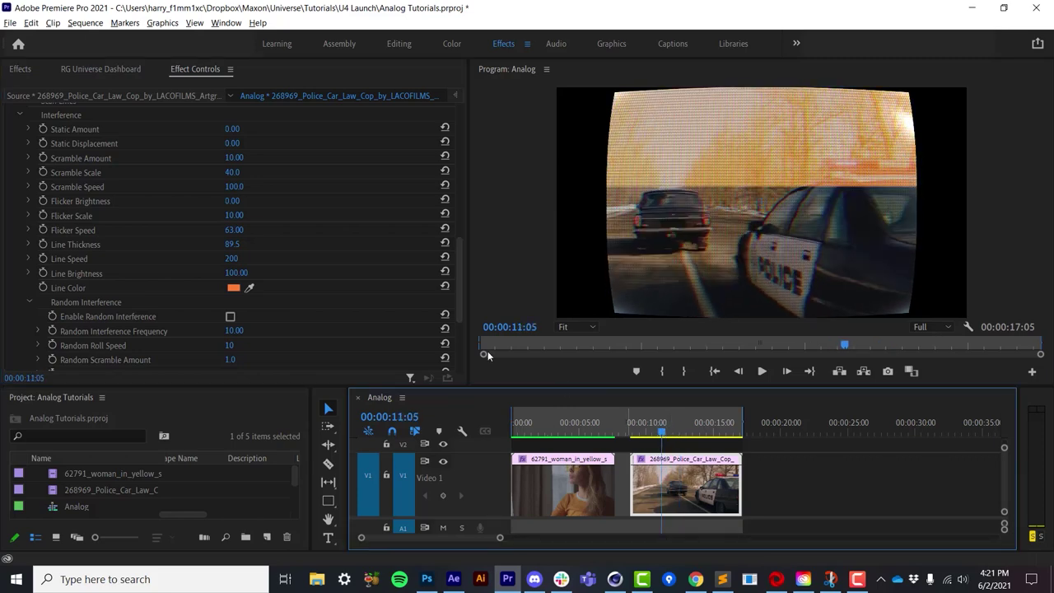
{"action": "left_click_drag", "start_coordinate": [232, 244], "coordinate": [183, 244]}
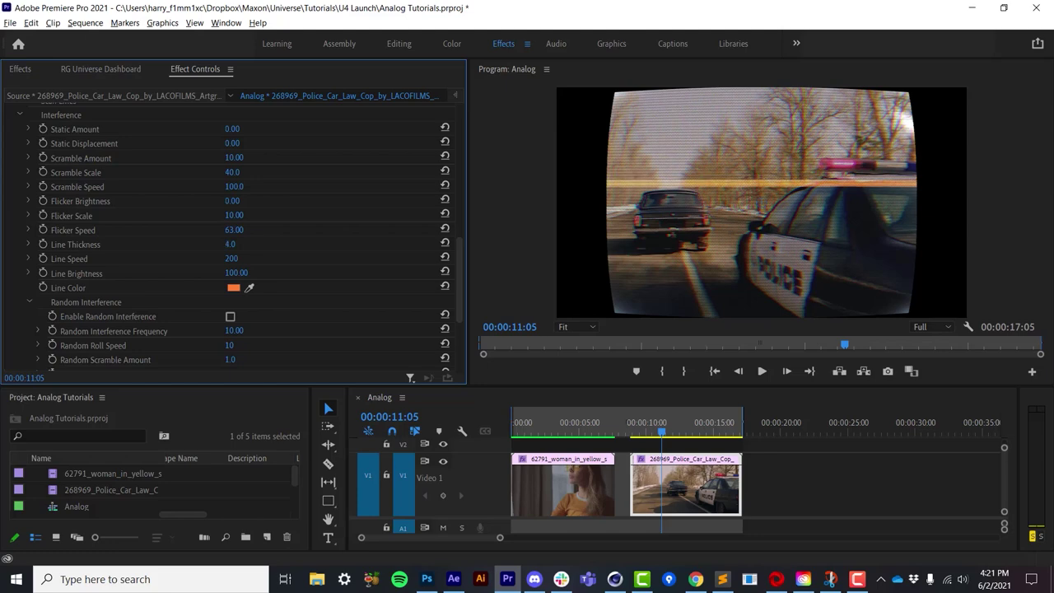
{"action": "left_click_drag", "start_coordinate": [643, 429], "coordinate": [701, 429]}
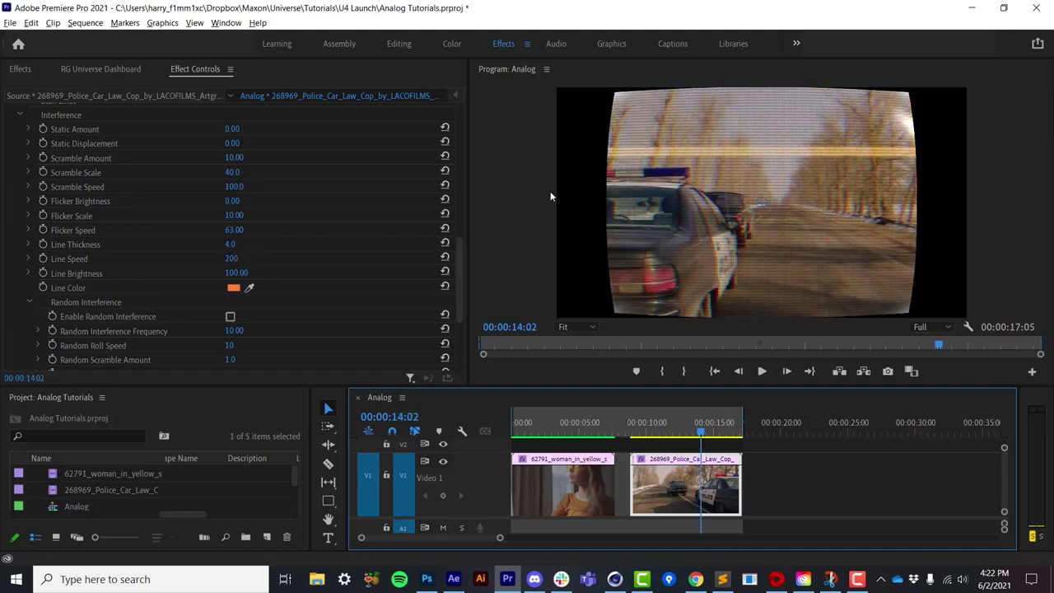
Set the interference line's Line Thickness to 3 and its Line Speed to 220.
{"action": "left_click", "coordinate": [232, 234]}
{"action": "left_click", "coordinate": [237, 231]}
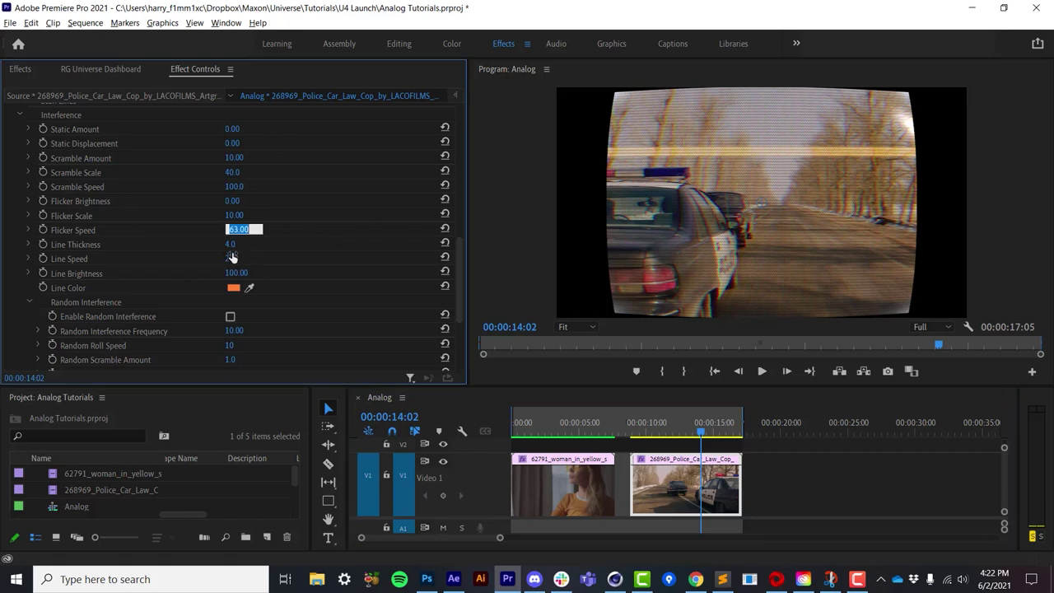
{"action": "left_click", "coordinate": [231, 246]}
{"action": "left_click_drag", "start_coordinate": [232, 246], "coordinate": [231, 245]}
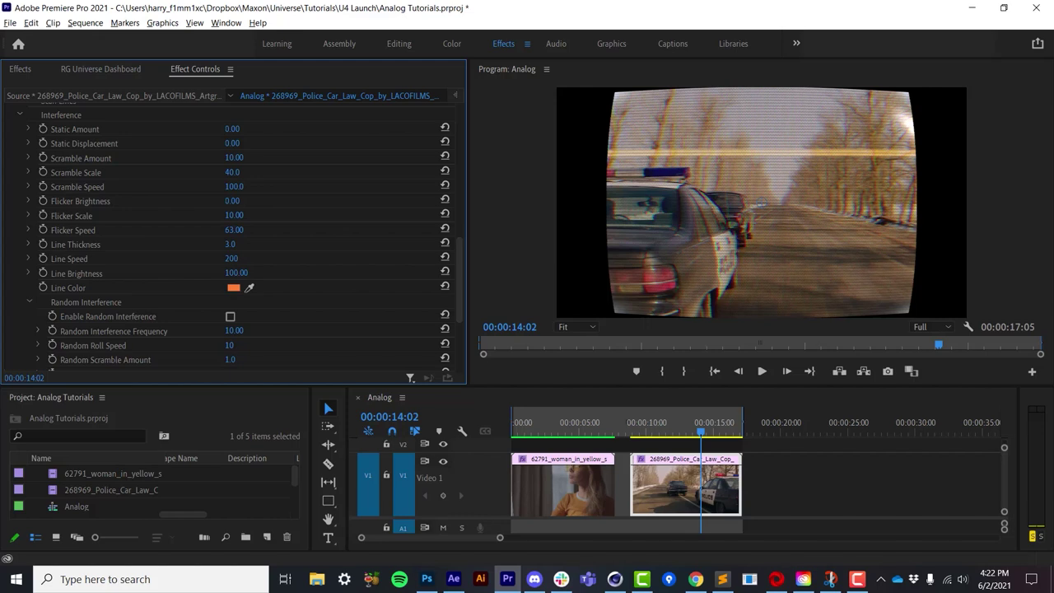
{"action": "left_click_drag", "start_coordinate": [238, 259], "coordinate": [244, 260]}
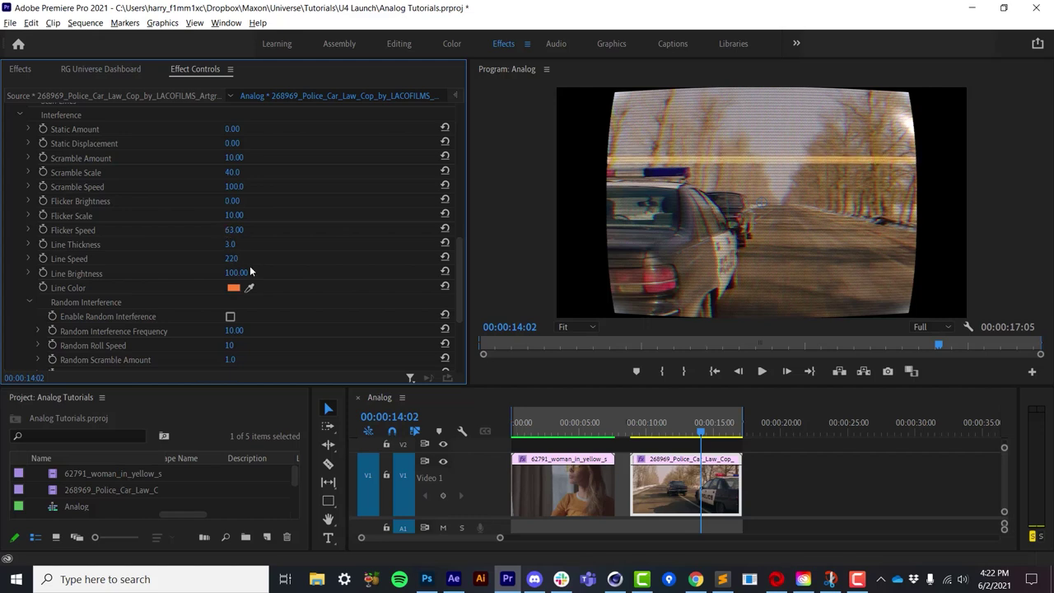
Set the Flicker Speed, Line Thickness, Line Speed and Line Brightness of the interference to 0.
{"action": "left_click", "coordinate": [232, 231]}
{"action": "key", "text": "Return"}
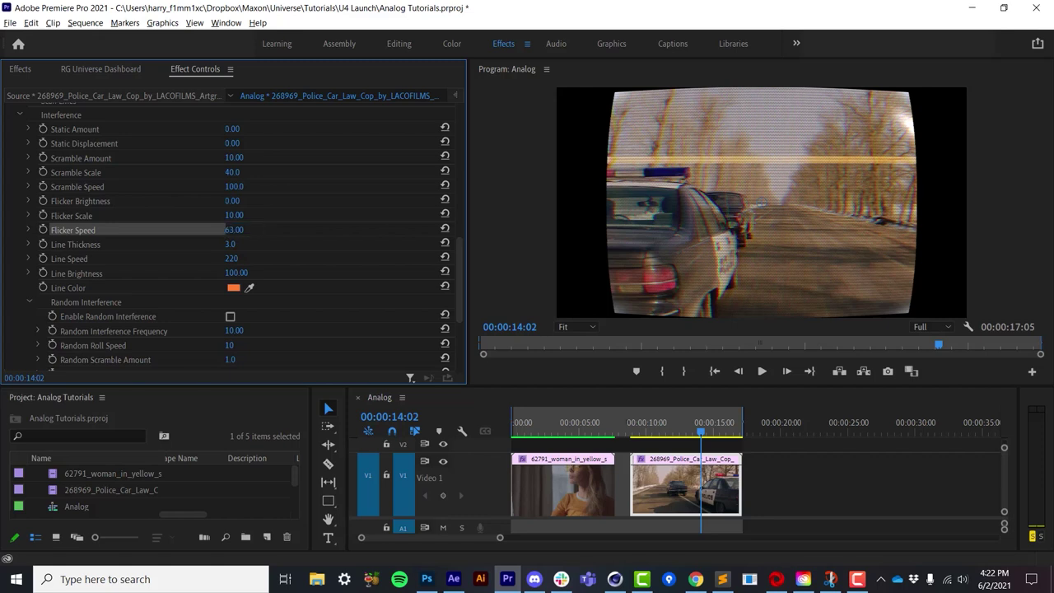
{"action": "left_click", "coordinate": [233, 231]}
{"action": "type", "text": "0"}
{"action": "key", "text": "Tab"}
{"action": "type", "text": "0"}
{"action": "key", "text": "Tab"}
{"action": "type", "text": "0"}
{"action": "key", "text": "Tab"}
{"action": "type", "text": "0"}
{"action": "key", "text": "Return"}
Enable Random Interference, raise the Random Interference Frequency to 31 and scrub the police car clip to 00:00:10:15.
{"action": "scroll", "coordinate": [137, 234], "scroll_direction": "down", "scroll_amount": 1}
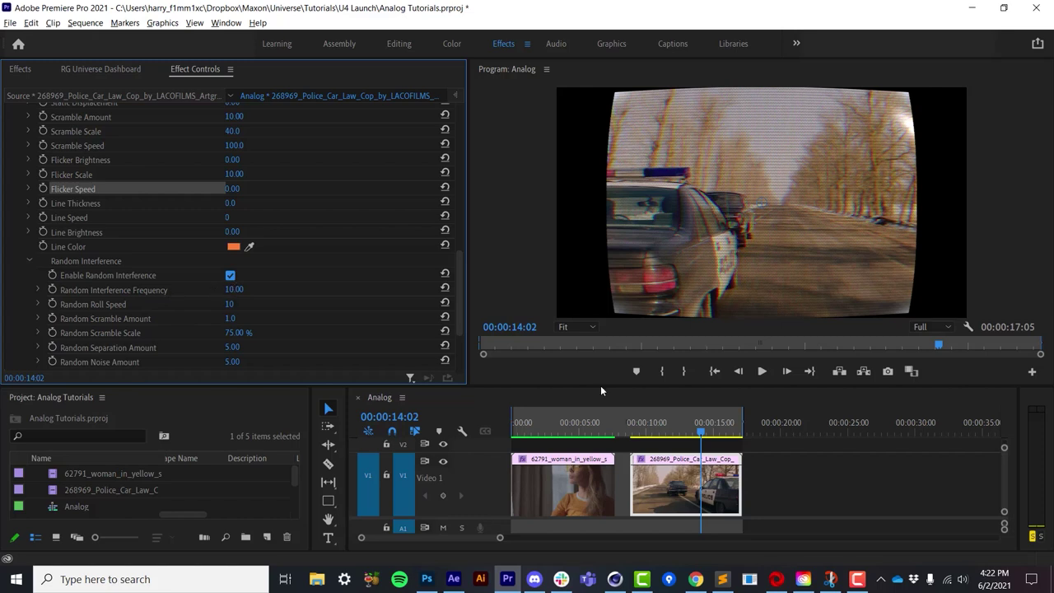
{"action": "left_click", "coordinate": [647, 427]}
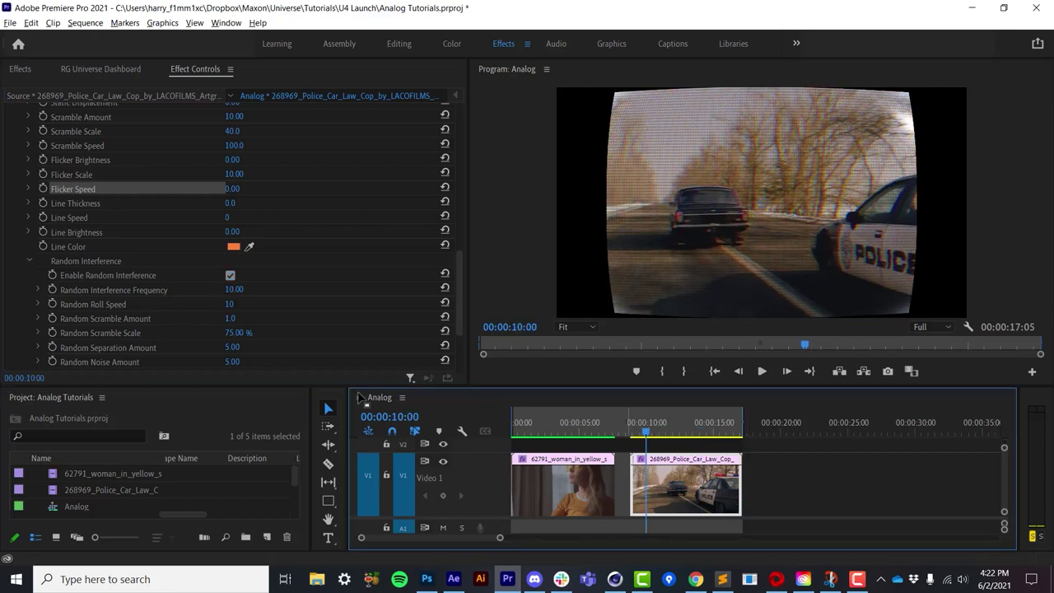
{"action": "left_click", "coordinate": [301, 289]}
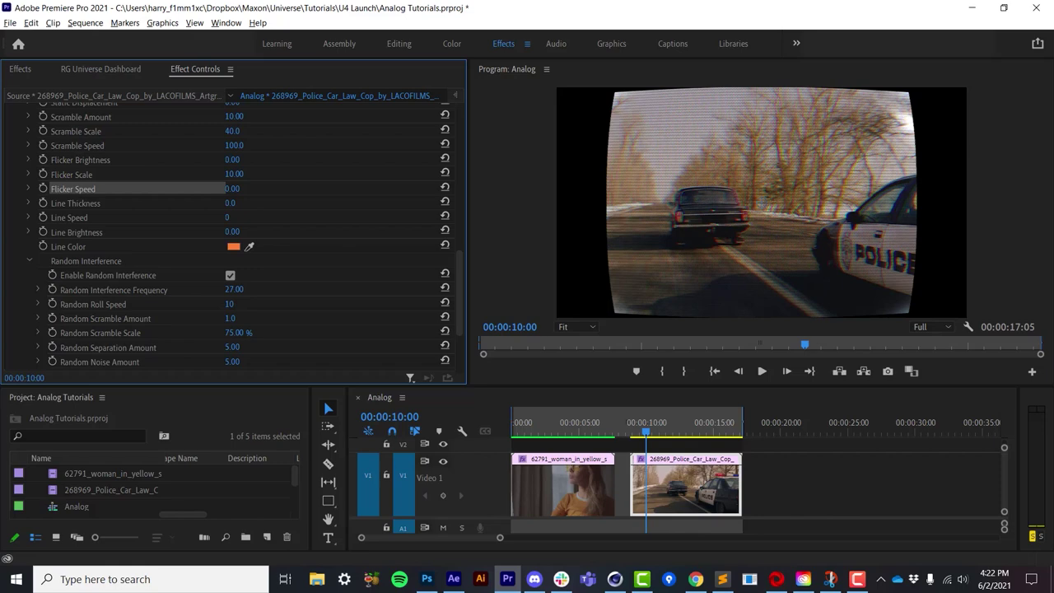
{"action": "left_click_drag", "start_coordinate": [648, 431], "coordinate": [656, 434]}
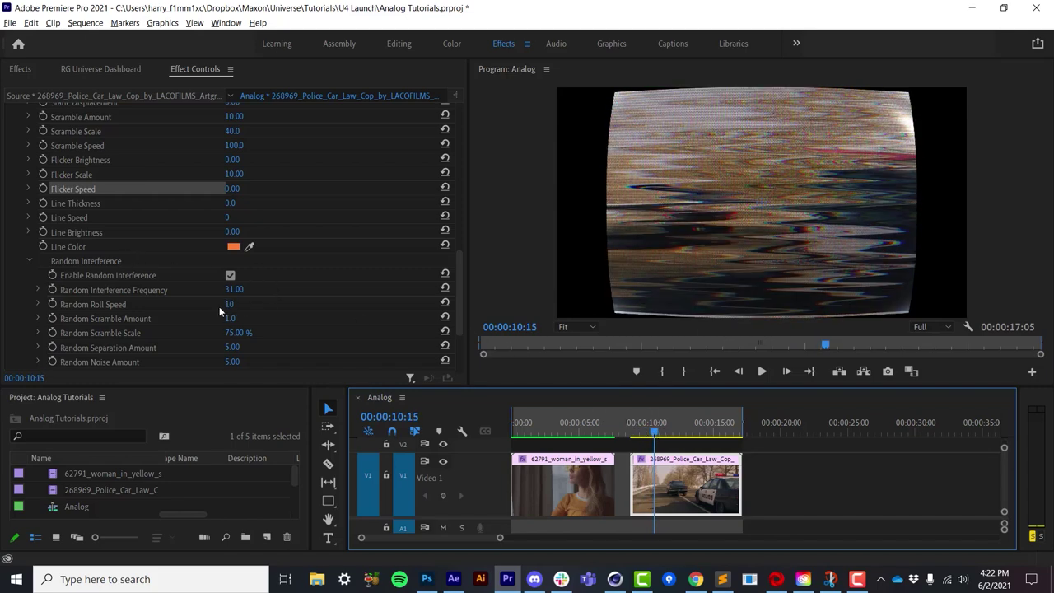
Try a Random Noise Amount of 100, reduce it to 50 and play the clip from 00:00:10:04.
{"action": "scroll", "coordinate": [292, 313], "scroll_direction": "down", "scroll_amount": 1}
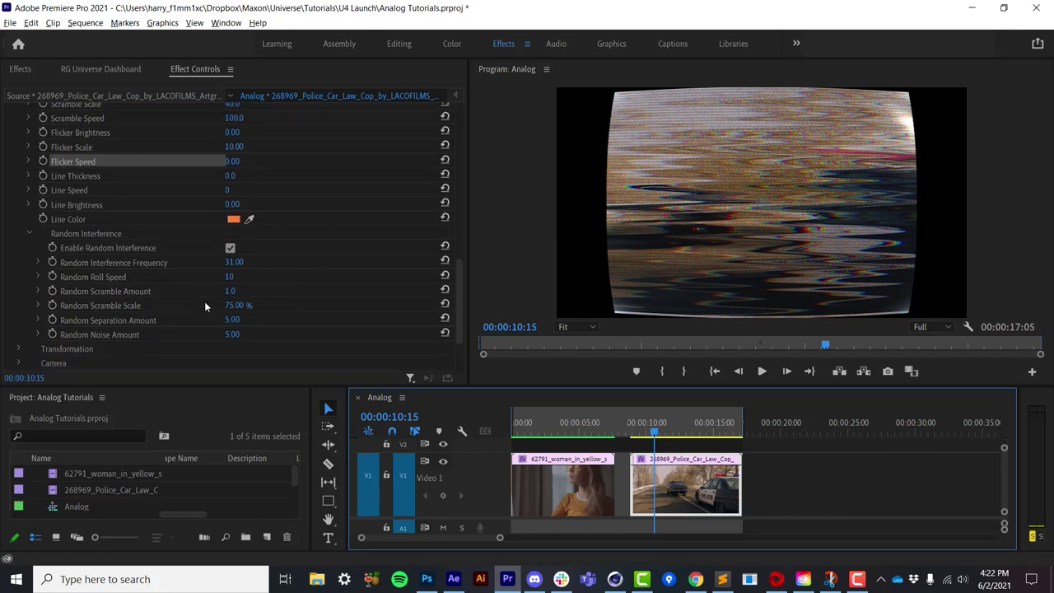
{"action": "left_click_drag", "start_coordinate": [234, 337], "coordinate": [330, 337]}
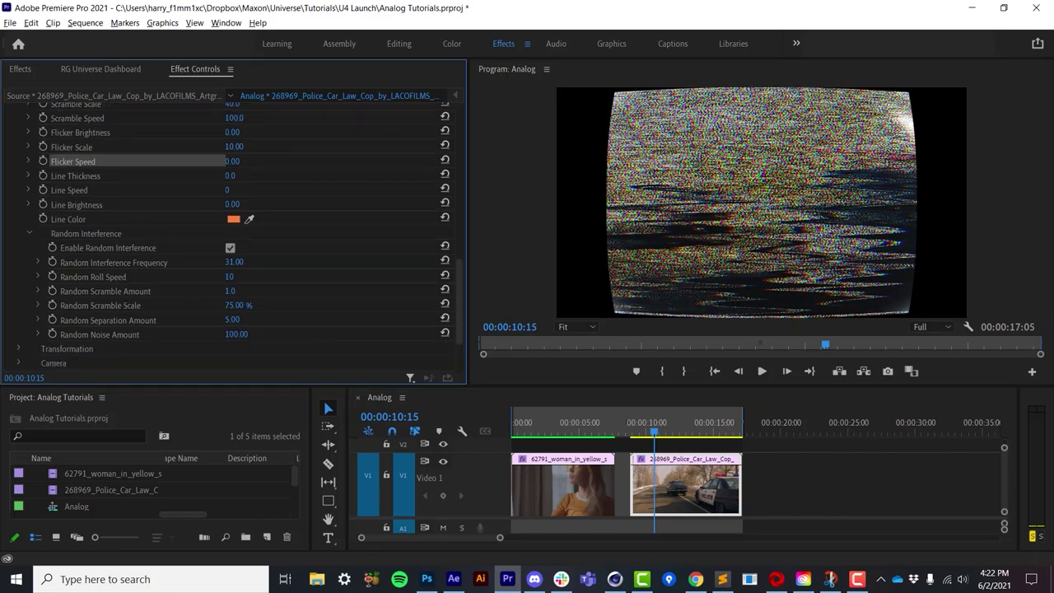
{"action": "left_click_drag", "start_coordinate": [234, 334], "coordinate": [233, 330]}
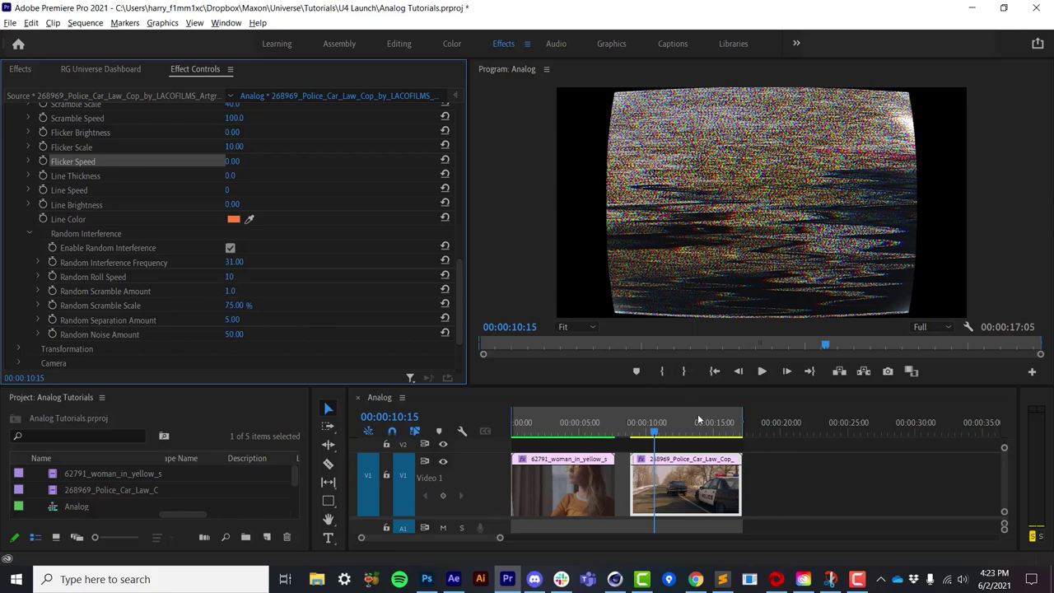
{"action": "left_click", "coordinate": [650, 430]}
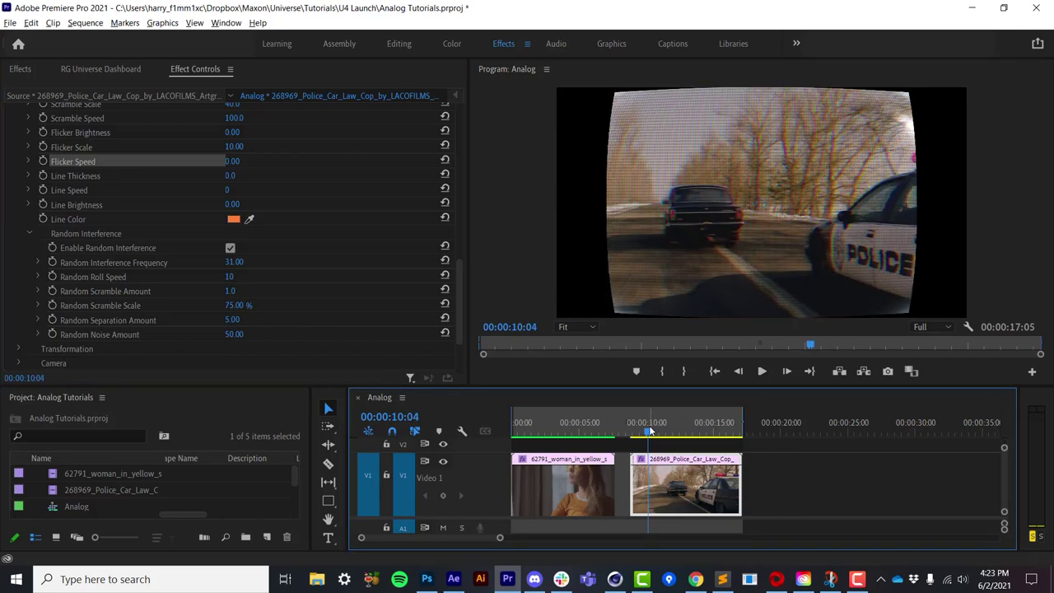
{"action": "key", "text": "space"}
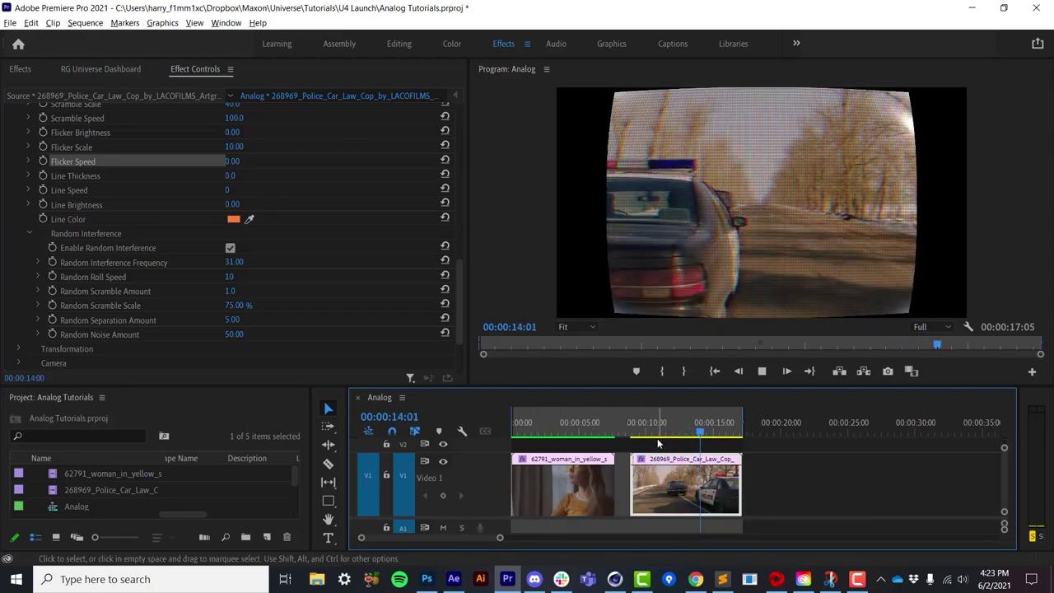
{"action": "key", "text": "space"}
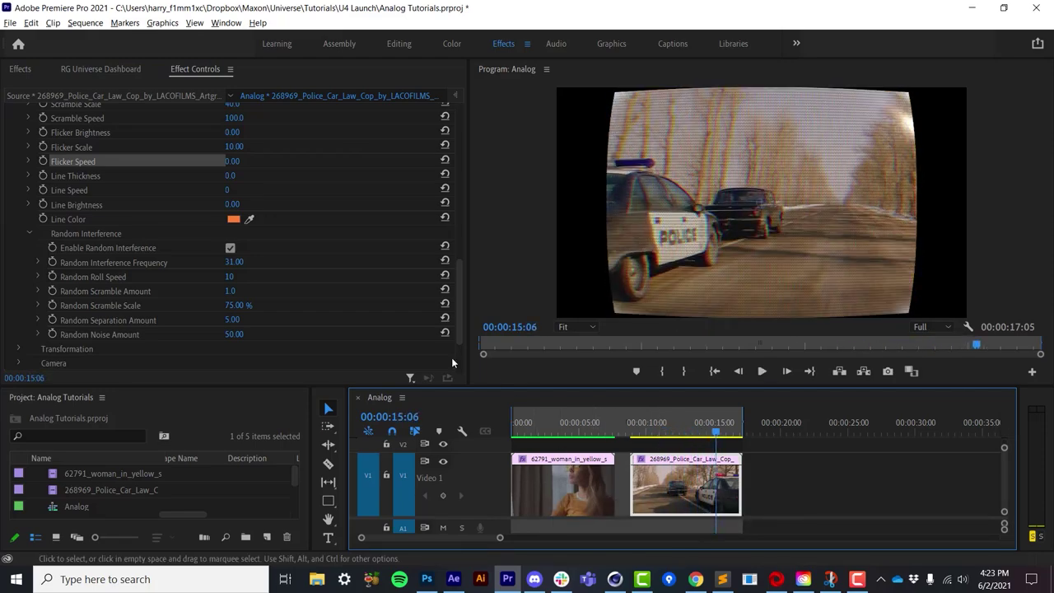
Turn off Random Interference and expand the Analog effect's Transformation settings.
{"action": "left_click", "coordinate": [228, 254]}
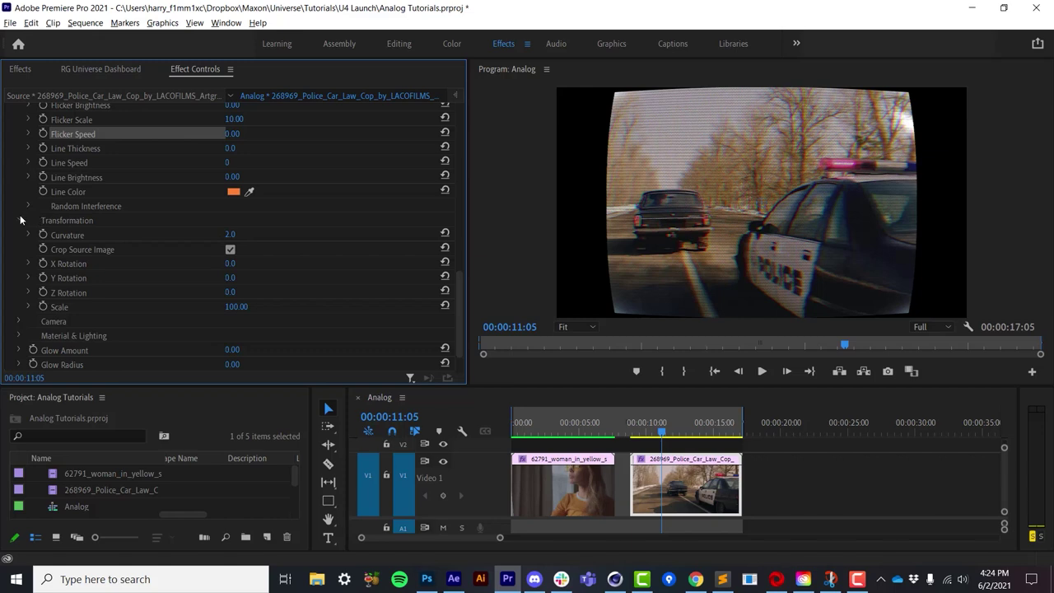
{"action": "left_click", "coordinate": [21, 220]}
{"action": "left_click", "coordinate": [20, 262]}
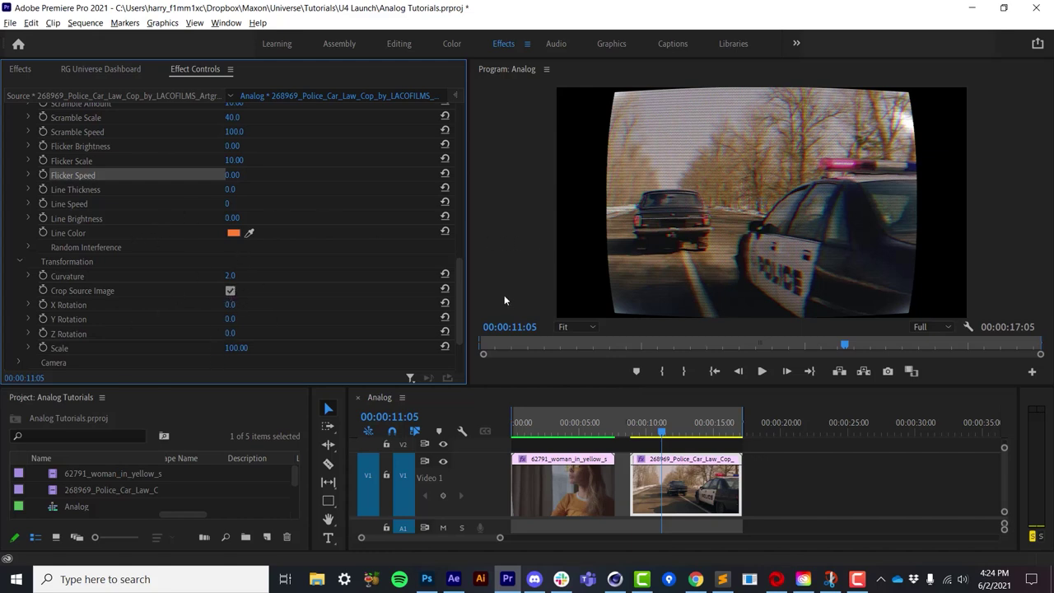
{"action": "left_click_drag", "start_coordinate": [464, 281], "coordinate": [463, 291]}
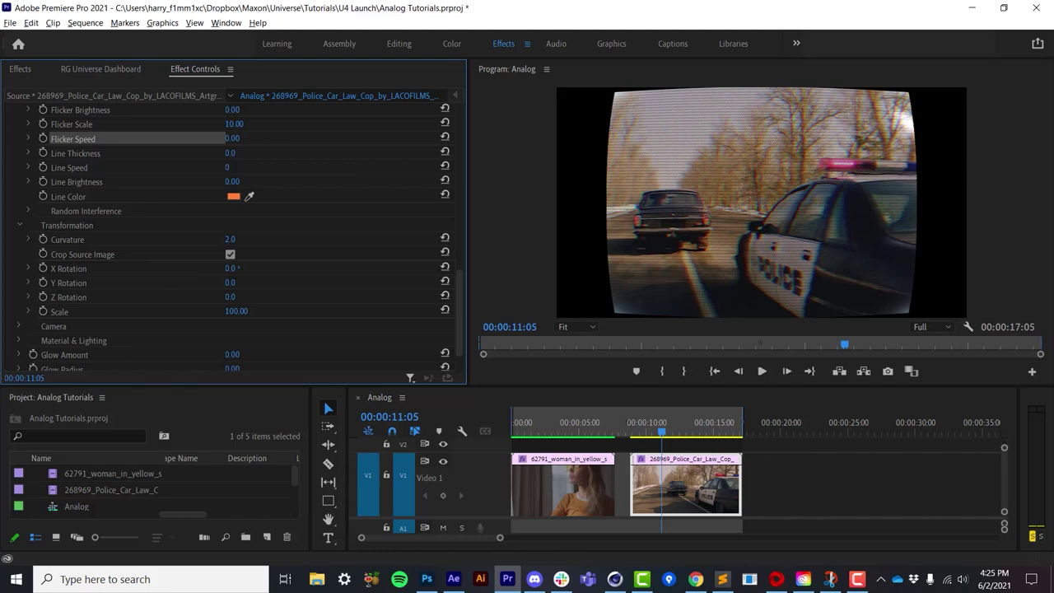
Try tilting the image with an X Rotation of 57° and return it to 0.
{"action": "left_click_drag", "start_coordinate": [233, 269], "coordinate": [284, 269]}
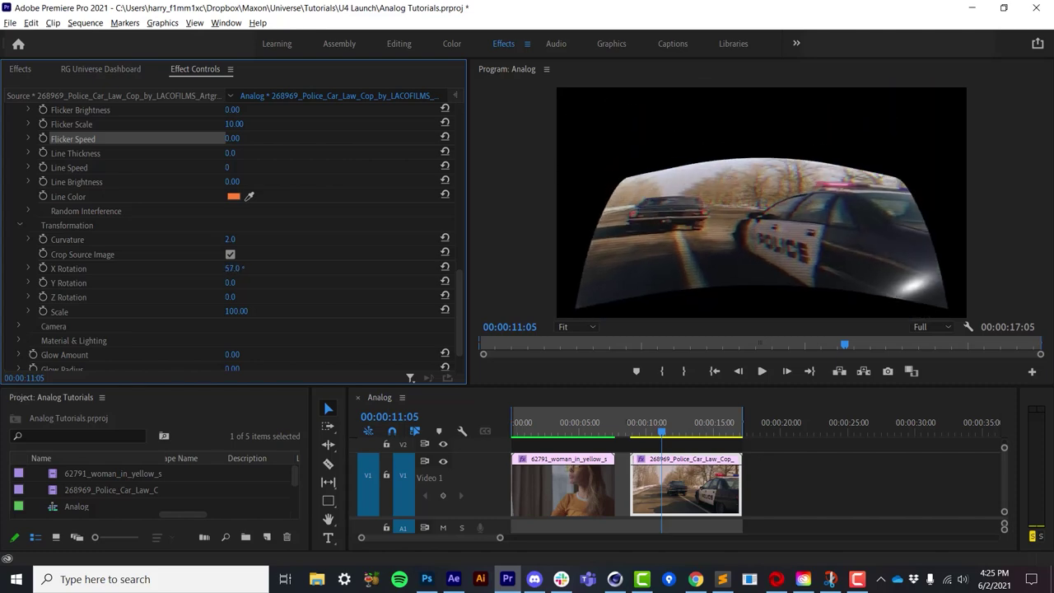
{"action": "left_click", "coordinate": [236, 268]}
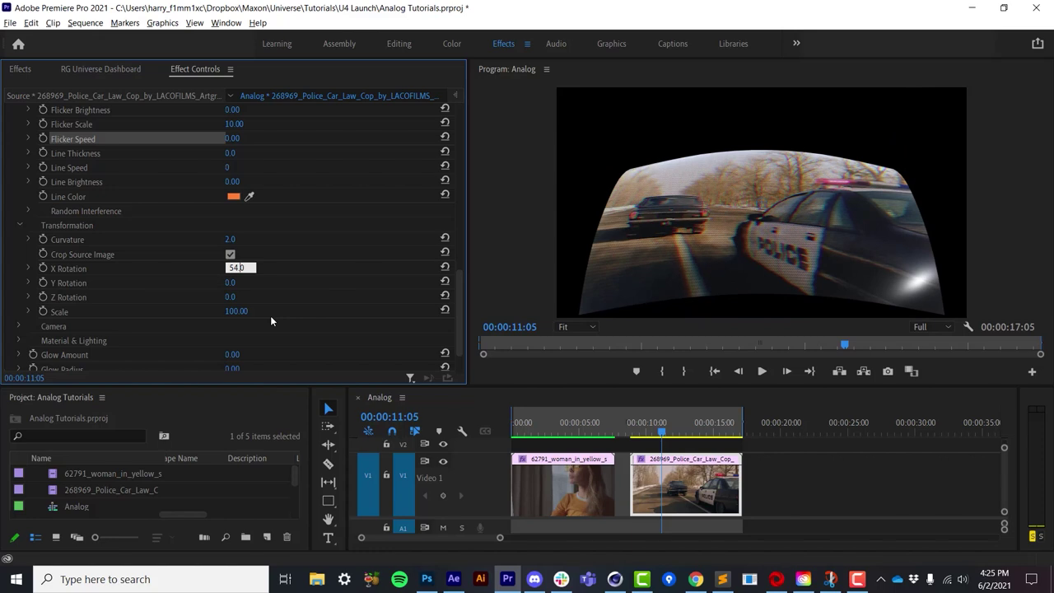
{"action": "key", "text": "BackSpace"}
{"action": "key", "text": "BackSpace"}
{"action": "key", "text": "BackSpace"}
{"action": "key", "text": "Return"}
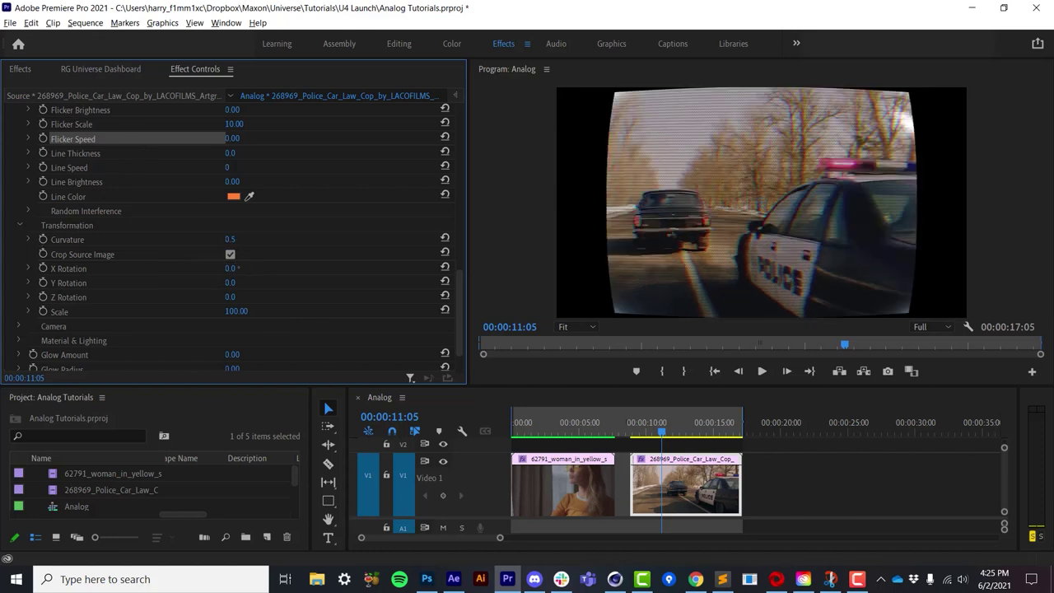
Set the Curvature to 3.7, X Rotation to -2°, Y Rotation to 1° and Scale to about 95.1.
{"action": "mouse_move", "coordinate": [234, 240]}
{"action": "left_mouse_down"}
{"action": "mouse_move", "coordinate": [309, 240]}
{"action": "mouse_move", "coordinate": [235, 238]}
{"action": "left_mouse_up"}
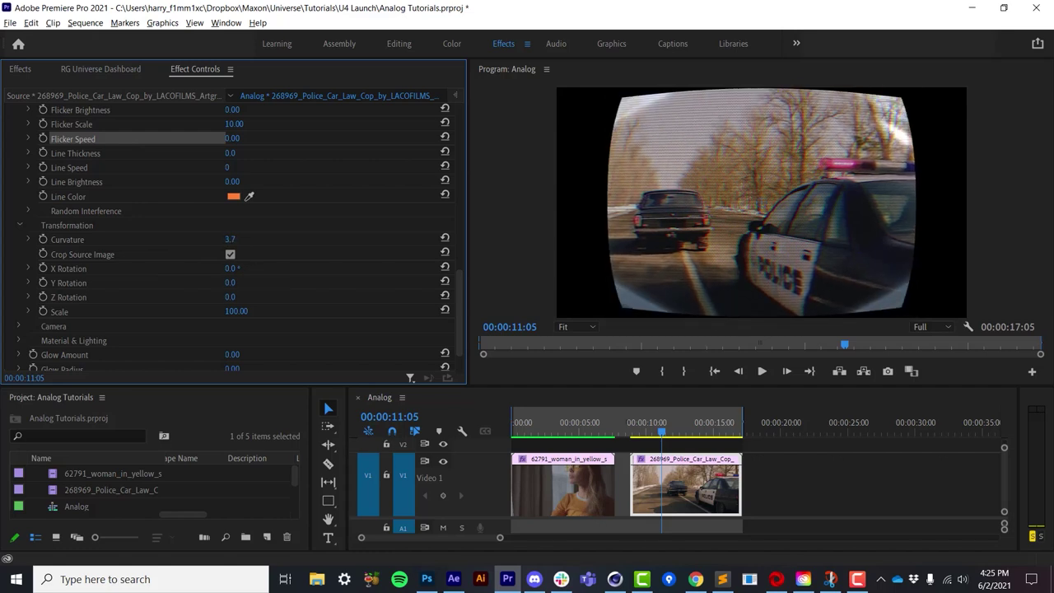
{"action": "mouse_move", "coordinate": [232, 282]}
{"action": "left_mouse_down"}
{"action": "mouse_move", "coordinate": [179, 283]}
{"action": "mouse_move", "coordinate": [245, 282]}
{"action": "mouse_move", "coordinate": [172, 283]}
{"action": "mouse_move", "coordinate": [297, 273]}
{"action": "mouse_move", "coordinate": [233, 272]}
{"action": "left_mouse_up"}
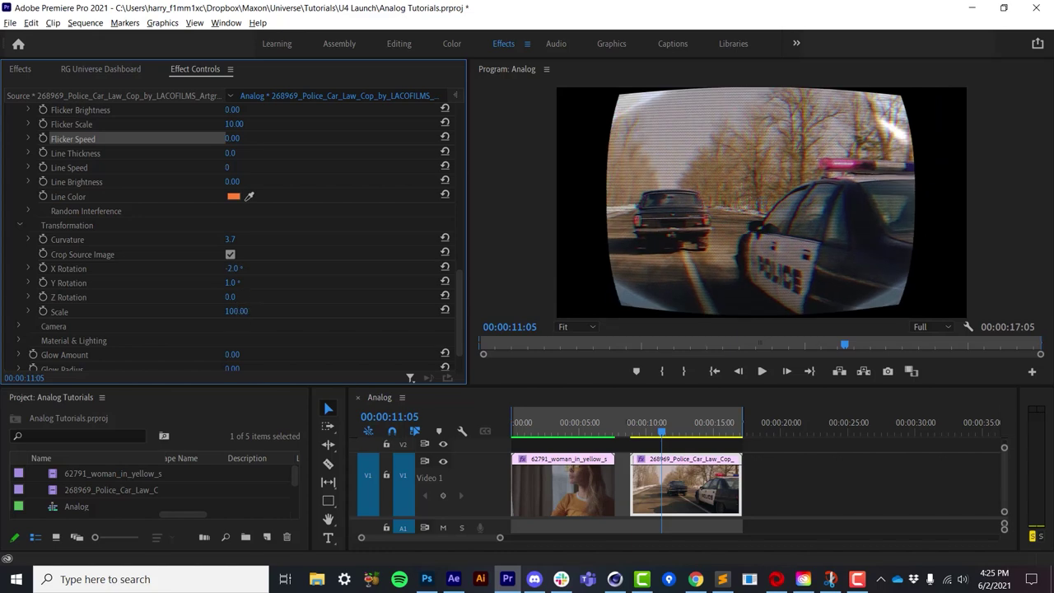
{"action": "left_click_drag", "start_coordinate": [236, 312], "coordinate": [233, 311]}
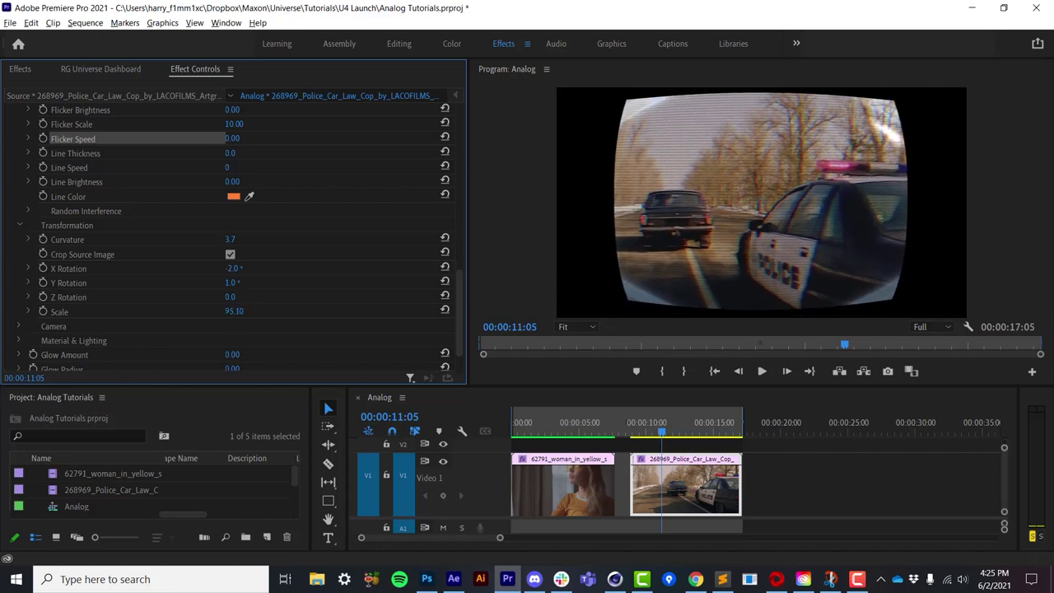
{"action": "left_click", "coordinate": [242, 312]}
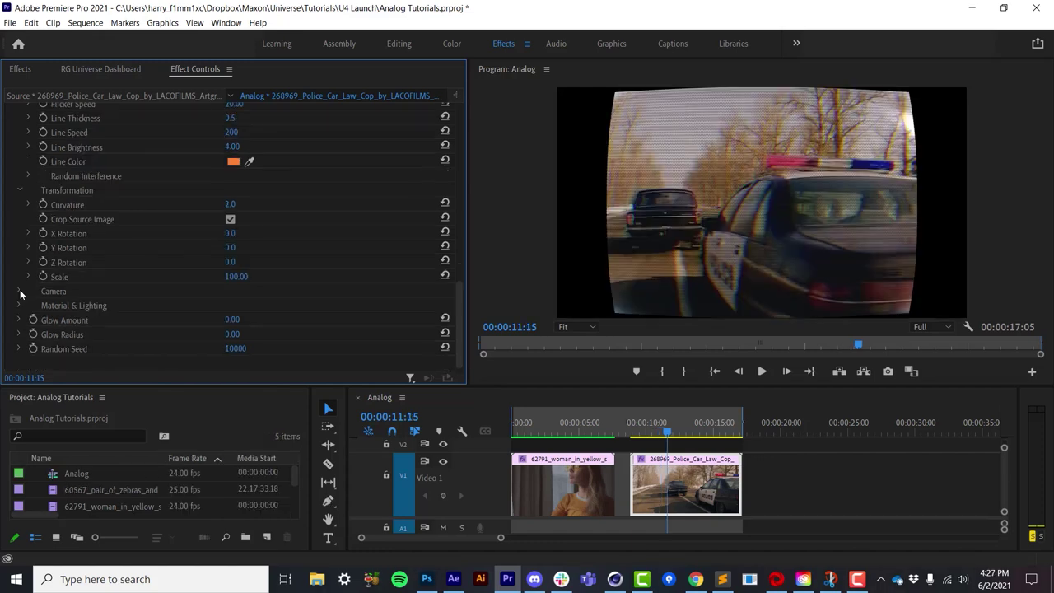
In the Camera settings, set the X position to 861 and Camera Z Position to -3306, and adjust the Field of View.
{"action": "left_click", "coordinate": [19, 292]}
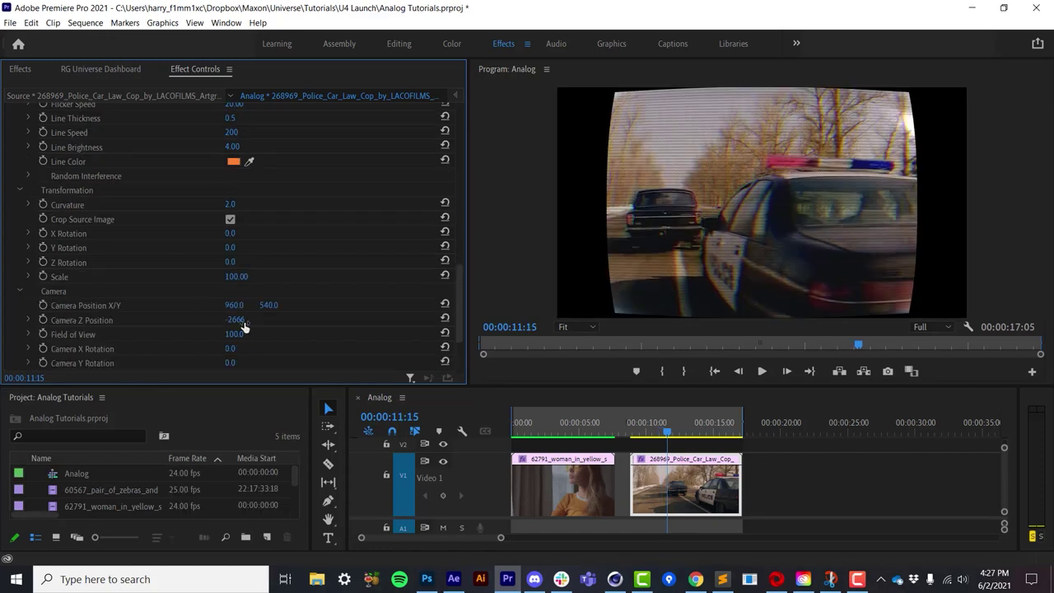
{"action": "scroll", "coordinate": [263, 292], "scroll_direction": "down", "scroll_amount": 2}
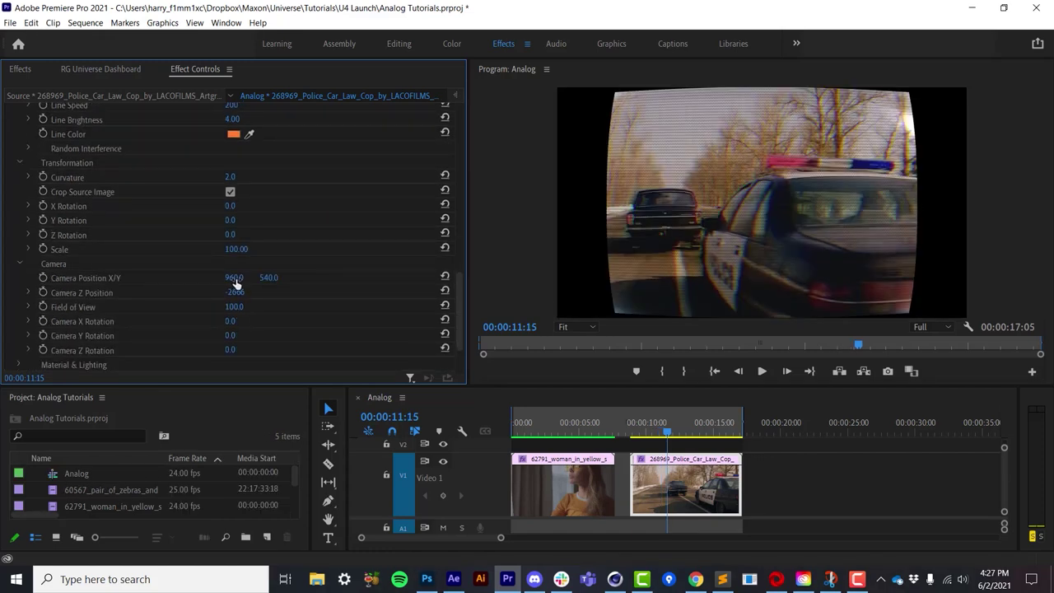
{"action": "left_click_drag", "start_coordinate": [236, 278], "coordinate": [41, 294]}
{"action": "mouse_move", "coordinate": [163, 292]}
{"action": "left_mouse_down"}
{"action": "mouse_move", "coordinate": [148, 293]}
{"action": "mouse_move", "coordinate": [182, 292]}
{"action": "left_mouse_up"}
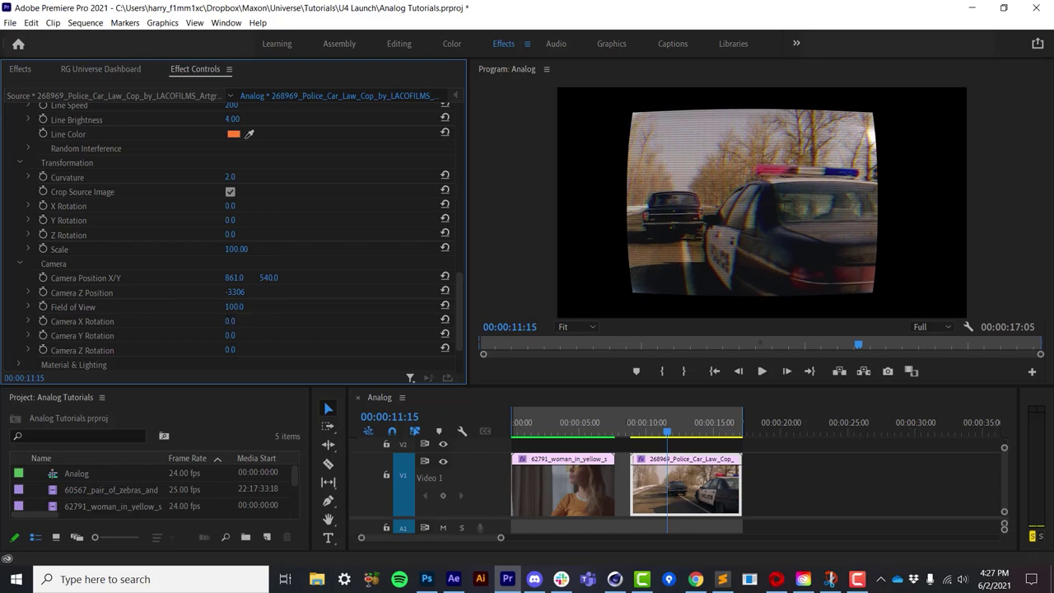
{"action": "mouse_move", "coordinate": [233, 306]}
{"action": "left_mouse_down"}
{"action": "mouse_move", "coordinate": [219, 307]}
{"action": "mouse_move", "coordinate": [224, 321]}
{"action": "mouse_move", "coordinate": [190, 321]}
{"action": "mouse_move", "coordinate": [238, 324]}
{"action": "left_mouse_up"}
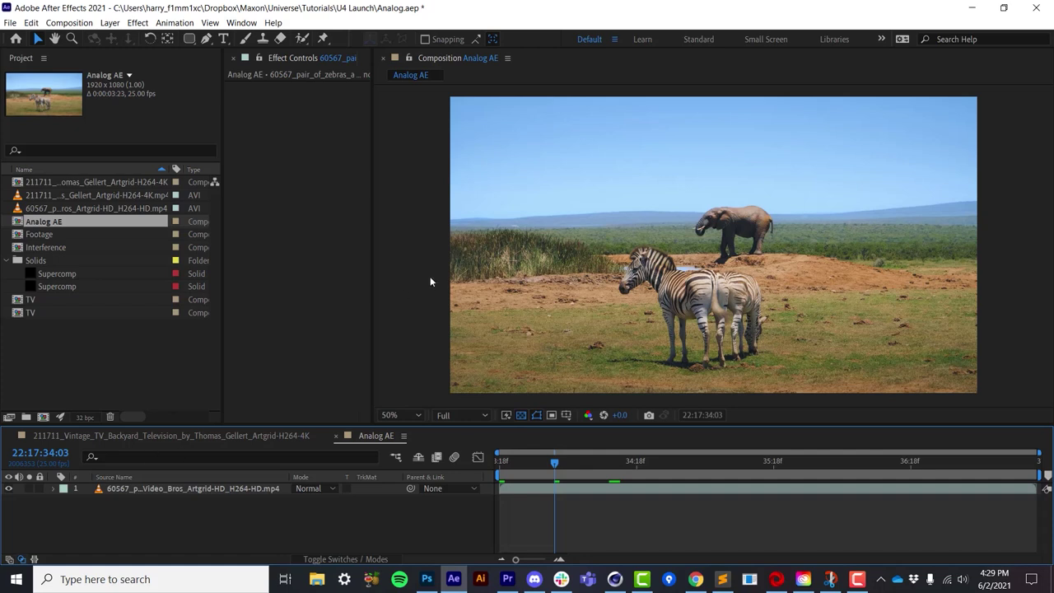
In After Effects, apply the uni.Analog effect to the zebra footage layer and scrub the composition to 22:17:34:15.
{"action": "left_click", "coordinate": [147, 492]}
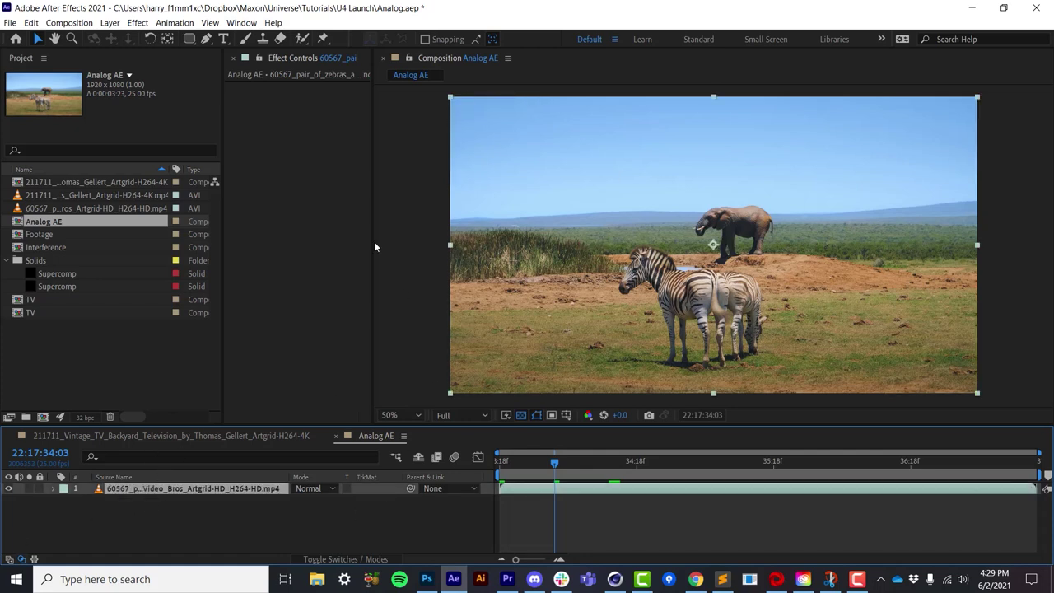
{"action": "left_click", "coordinate": [137, 22]}
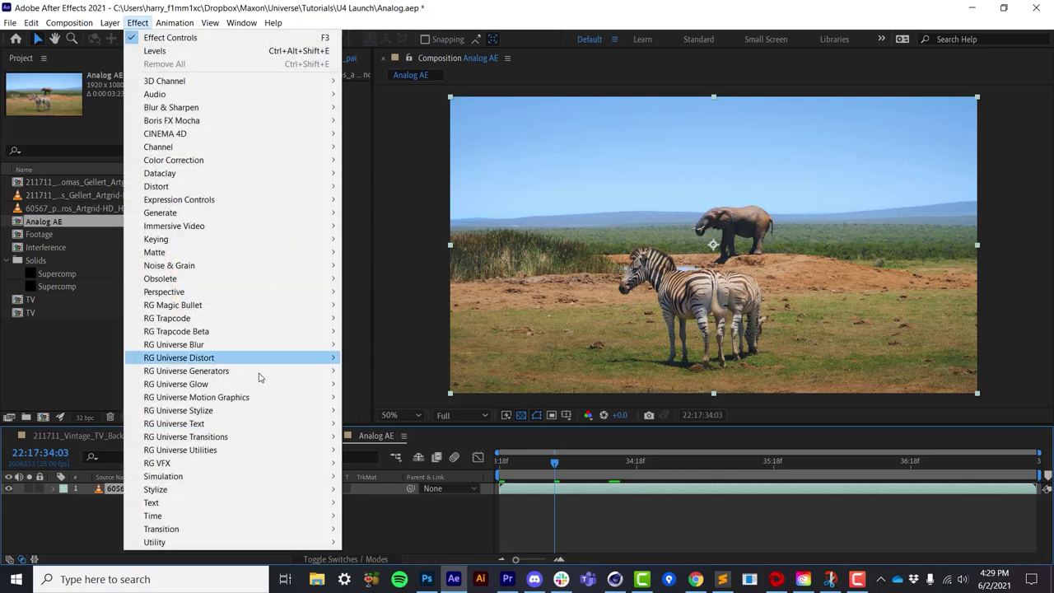
{"action": "mouse_move", "coordinate": [265, 414]}
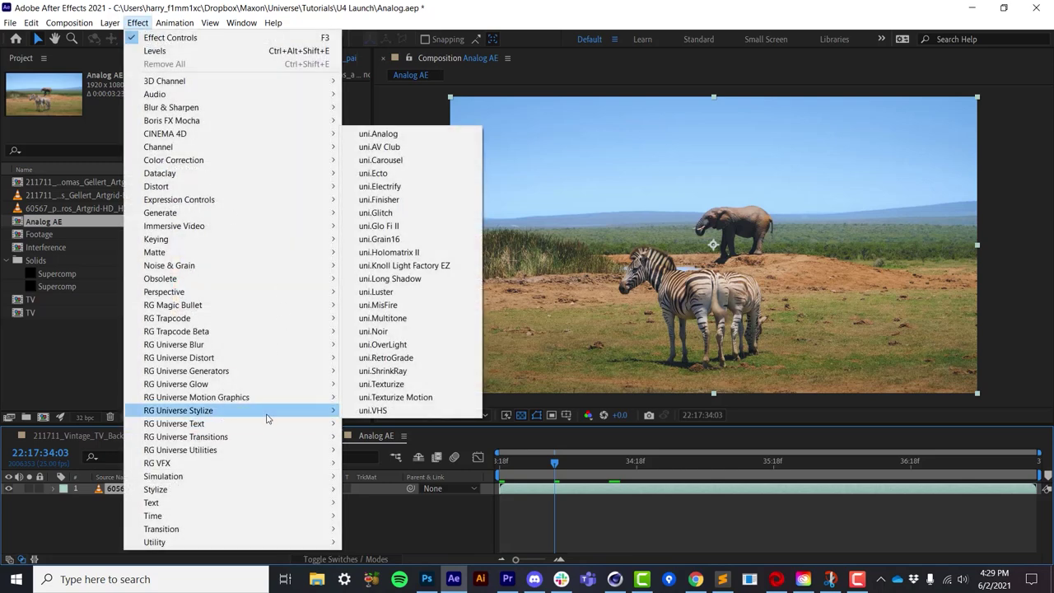
{"action": "left_click", "coordinate": [379, 133]}
{"action": "left_click_drag", "start_coordinate": [612, 461], "coordinate": [616, 525]}
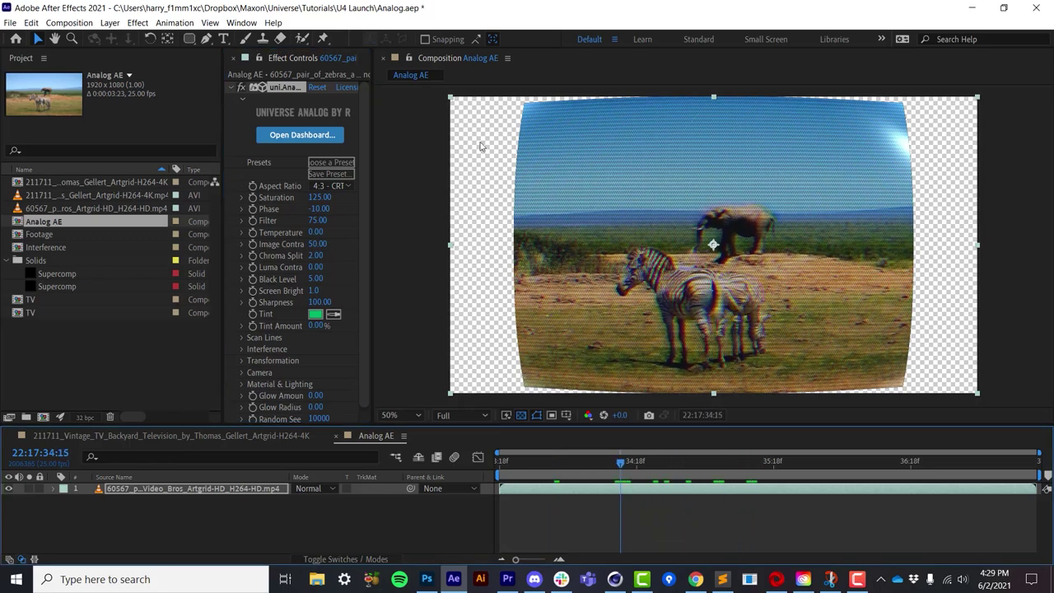
Widen the Effect Controls area to show the Analog parameters in full and scrub the composition to 22:17:34:22.
{"action": "left_click_drag", "start_coordinate": [206, 162], "coordinate": [75, 170]}
{"action": "left_click_drag", "start_coordinate": [368, 150], "coordinate": [381, 195]}
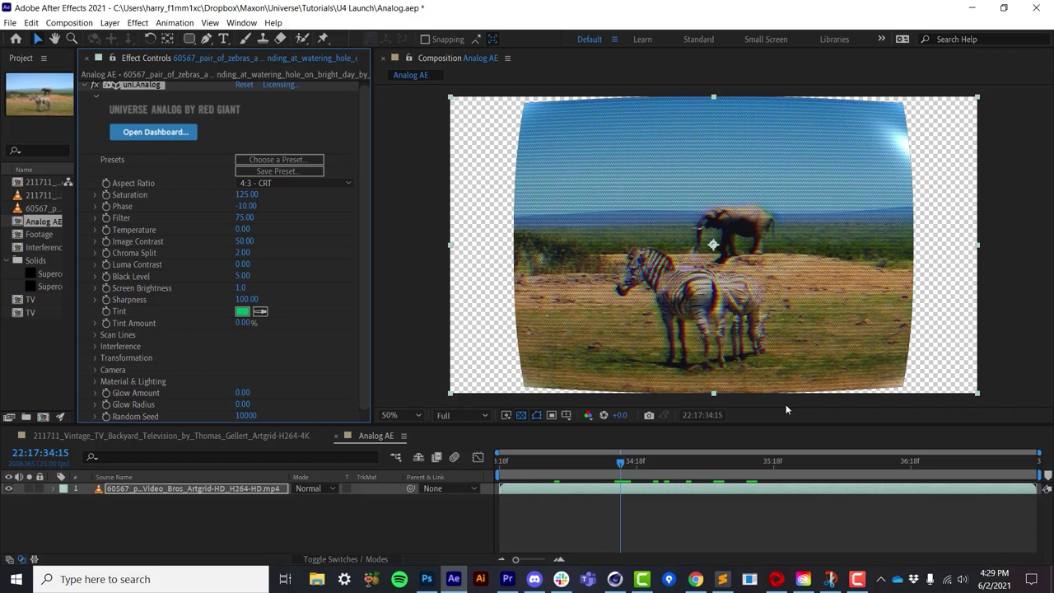
{"action": "left_click_drag", "start_coordinate": [621, 466], "coordinate": [658, 478]}
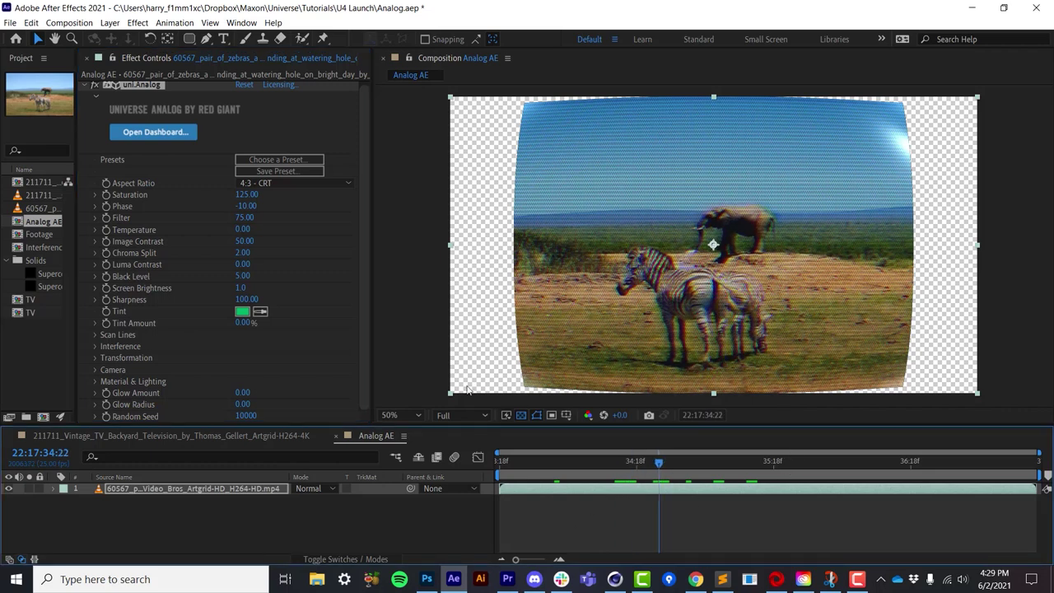
{"action": "left_click", "coordinate": [365, 194]}
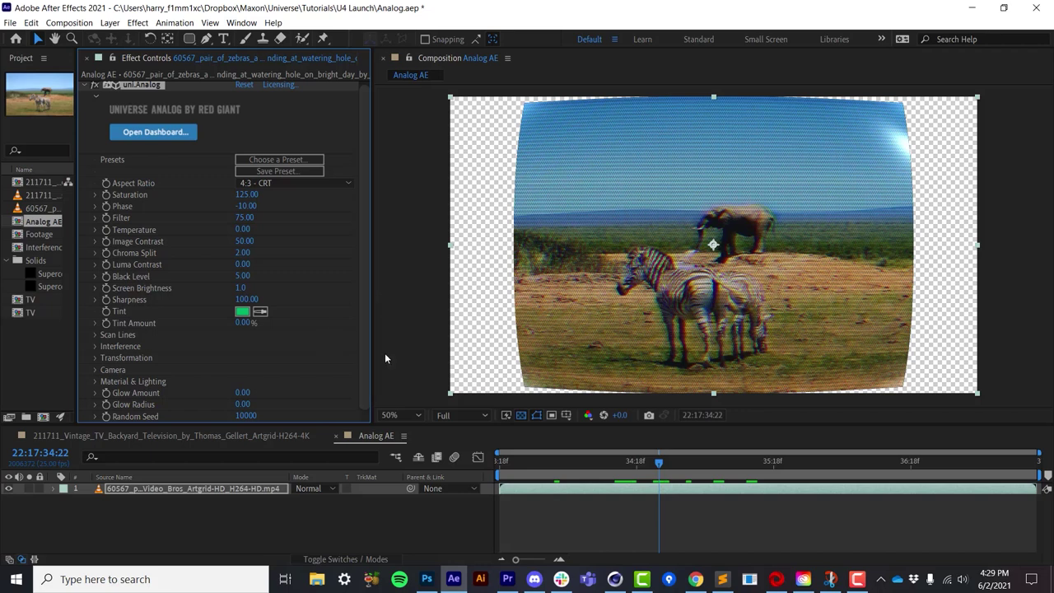
Set the Analog effect's Camera Z Position to -2946, try a camera X position of 977 and undo that shift.
{"action": "left_click", "coordinate": [95, 369]}
{"action": "scroll", "coordinate": [95, 369], "scroll_direction": "down", "scroll_amount": 2}
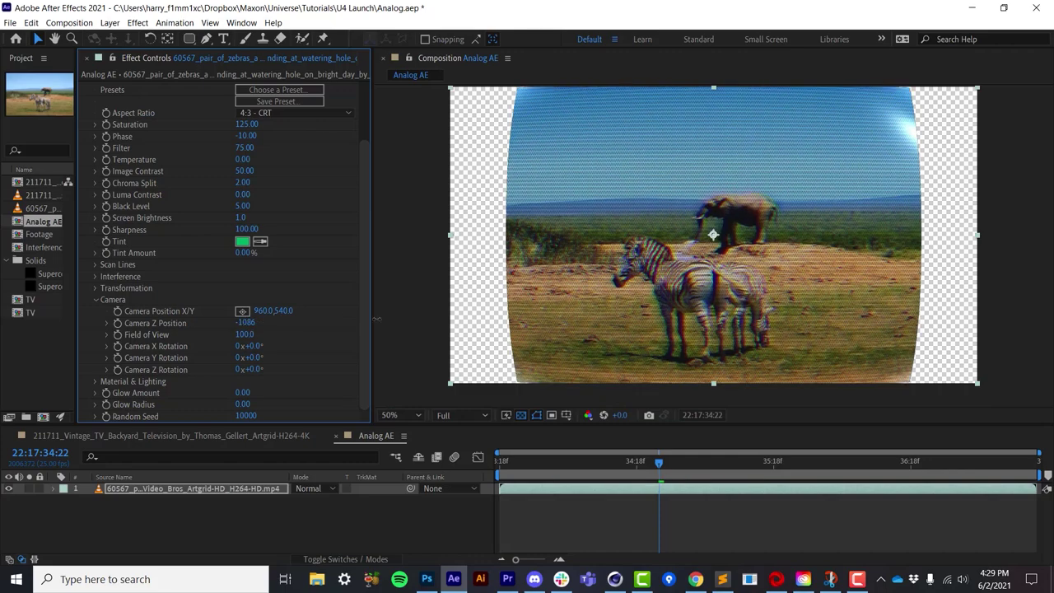
{"action": "left_click_drag", "start_coordinate": [245, 322], "coordinate": [288, 336]}
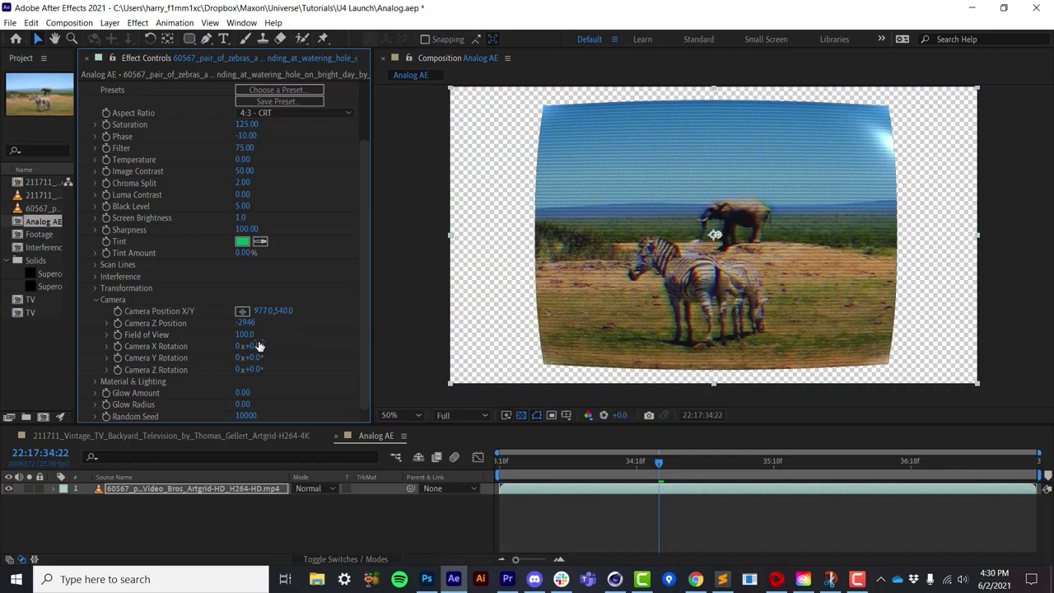
{"action": "left_click_drag", "start_coordinate": [243, 346], "coordinate": [218, 346]}
{"action": "key", "text": "ctrl+z"}
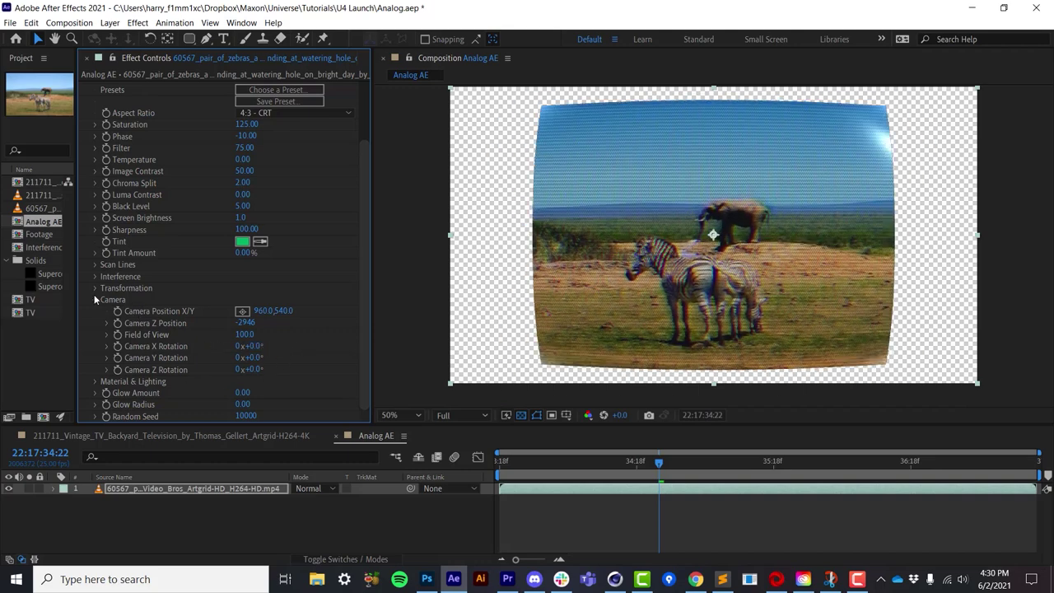
In the Analog effect's Transformation settings, set the X Rotation to 7.7° and the Curvature to 1.1.
{"action": "left_click", "coordinate": [96, 288]}
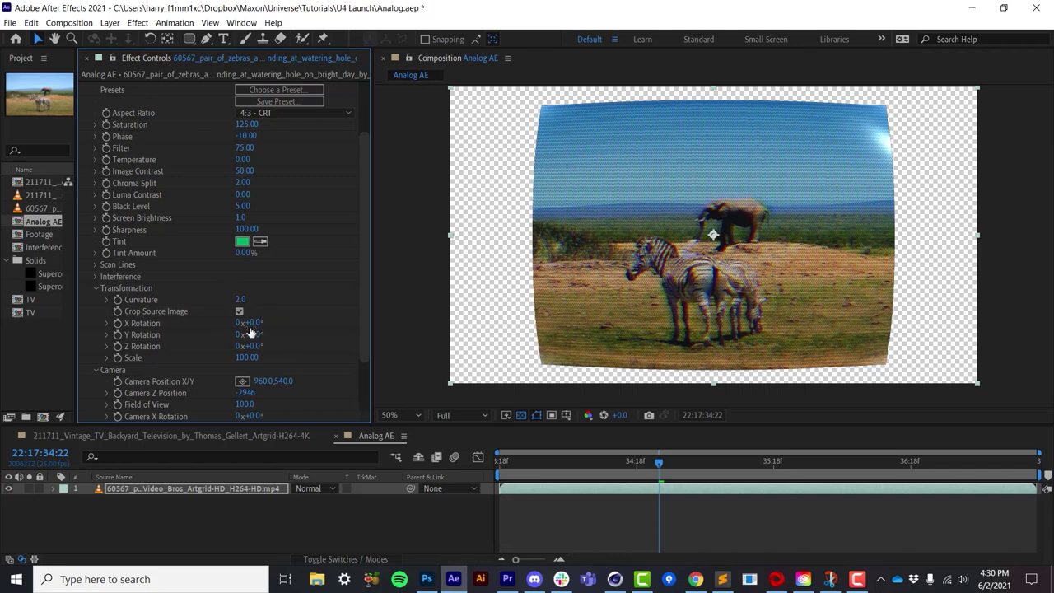
{"action": "mouse_move", "coordinate": [254, 323]}
{"action": "left_mouse_down"}
{"action": "mouse_move", "coordinate": [284, 328]}
{"action": "mouse_move", "coordinate": [271, 331]}
{"action": "left_mouse_up"}
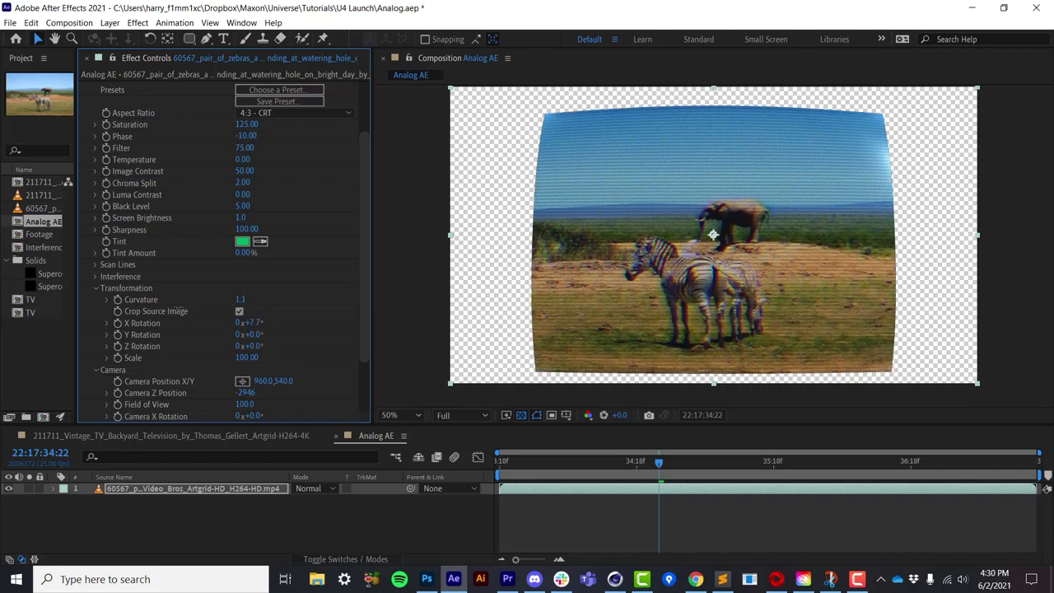
{"action": "scroll", "coordinate": [263, 362], "scroll_direction": "down", "scroll_amount": 3}
Switch to the vintage TV composition, preview it around 17:11:38:11 and briefly solo the original TV footage layer.
{"action": "left_click", "coordinate": [234, 435]}
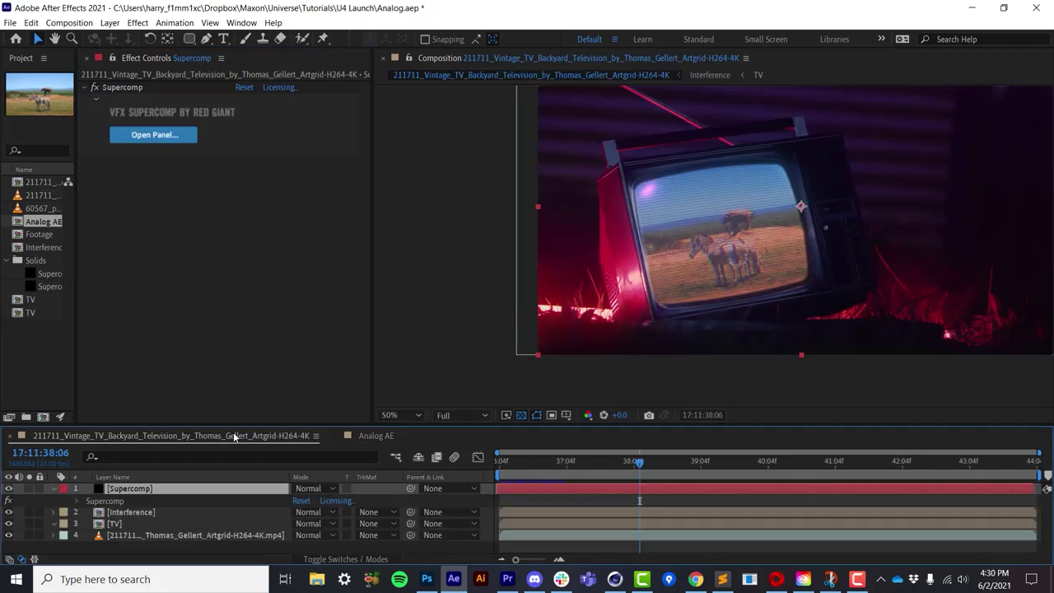
{"action": "double_click", "coordinate": [166, 521]}
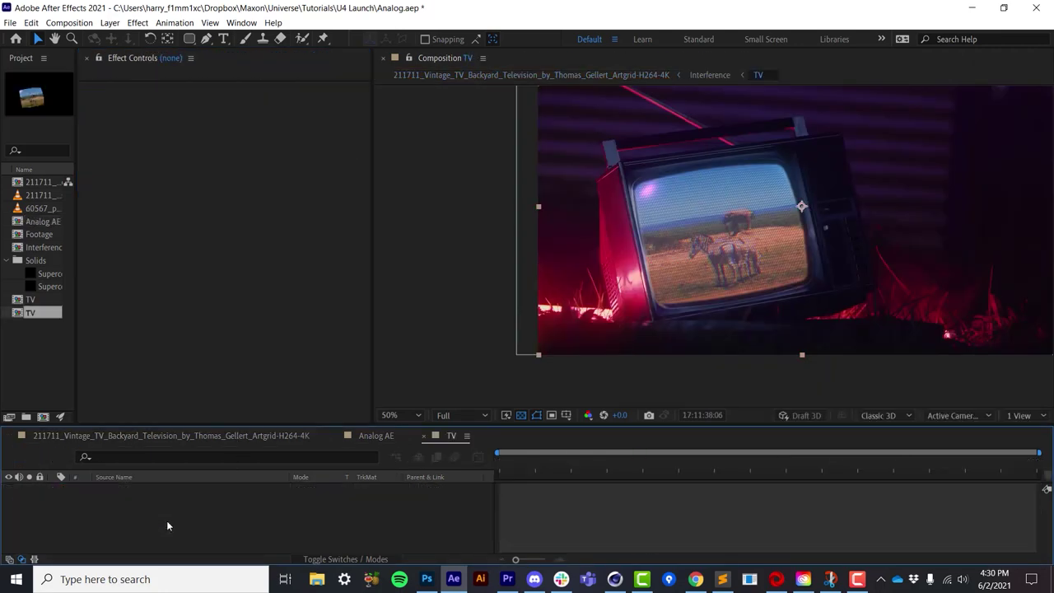
{"action": "key", "text": "space"}
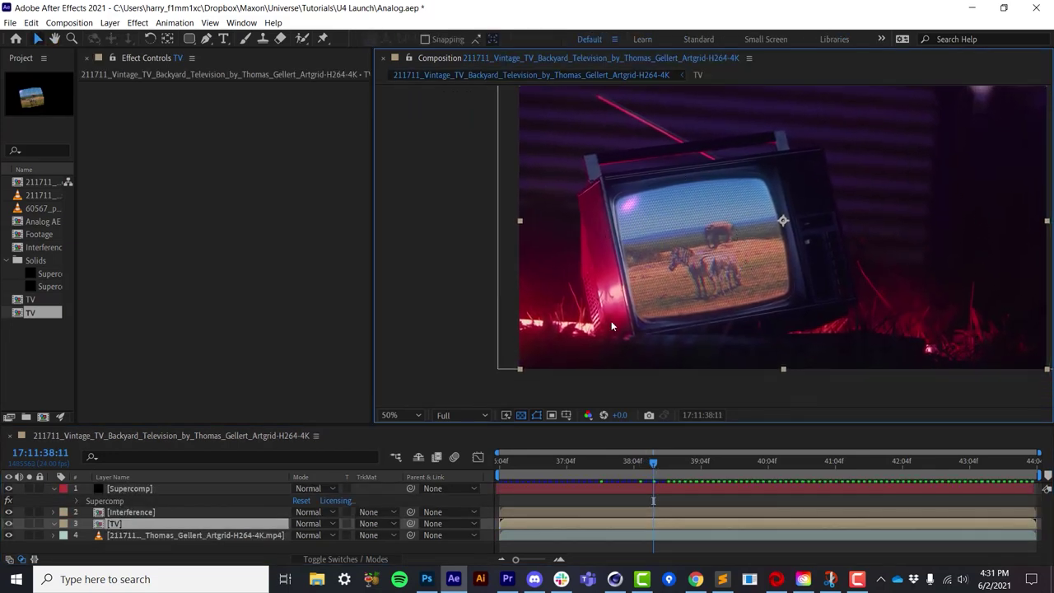
{"action": "left_click", "coordinate": [30, 535]}
{"action": "left_click", "coordinate": [29, 535]}
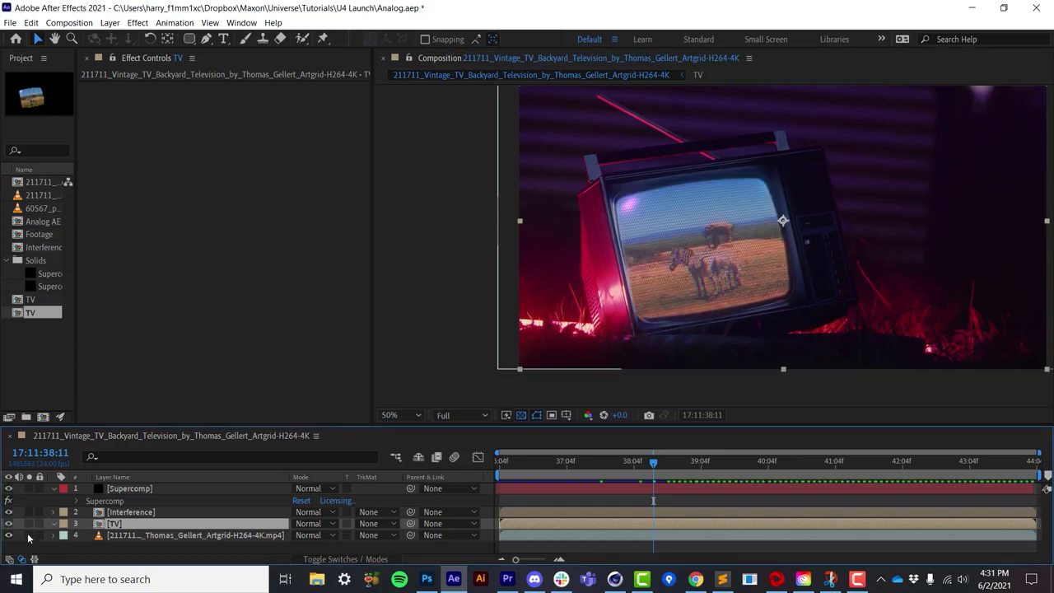
Open the TV precomp at 17:11:37:21, solo the Matte layer to inspect its Levels effect and hide it again.
{"action": "double_click", "coordinate": [132, 524]}
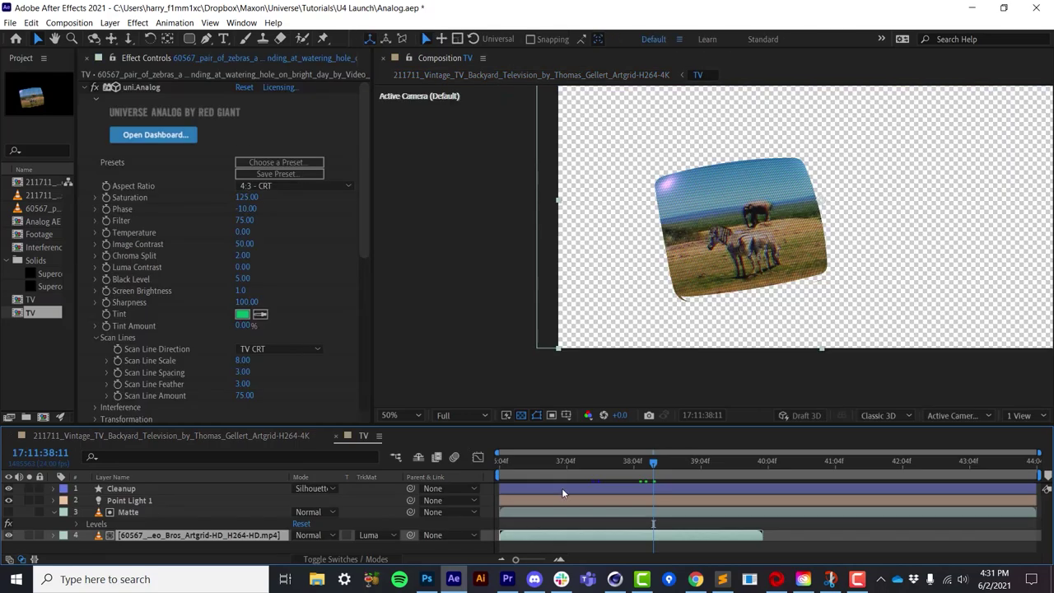
{"action": "left_click_drag", "start_coordinate": [576, 468], "coordinate": [614, 482]}
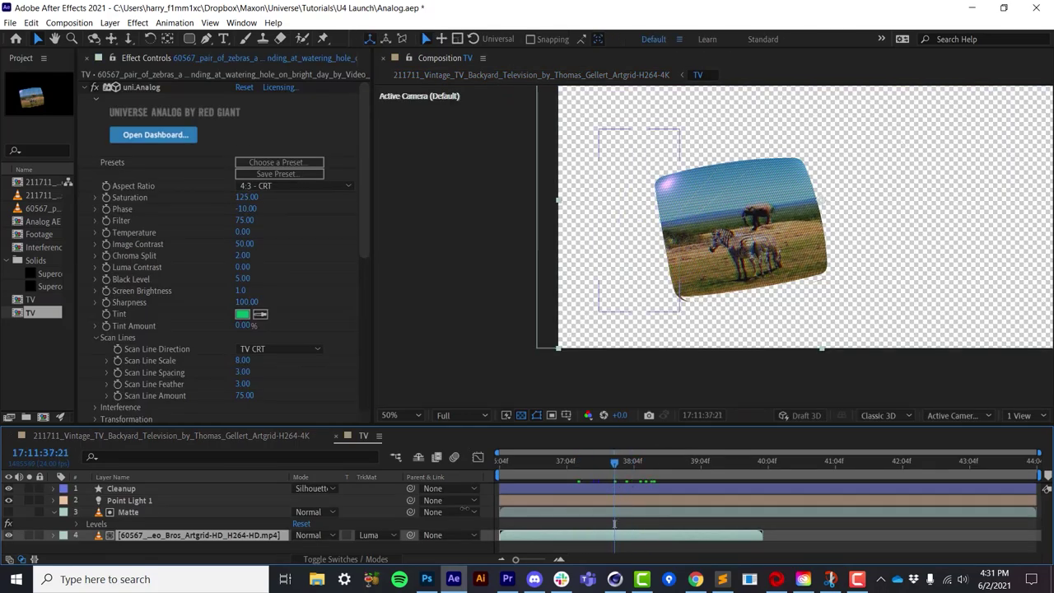
{"action": "left_click", "coordinate": [9, 511]}
{"action": "left_click", "coordinate": [28, 512]}
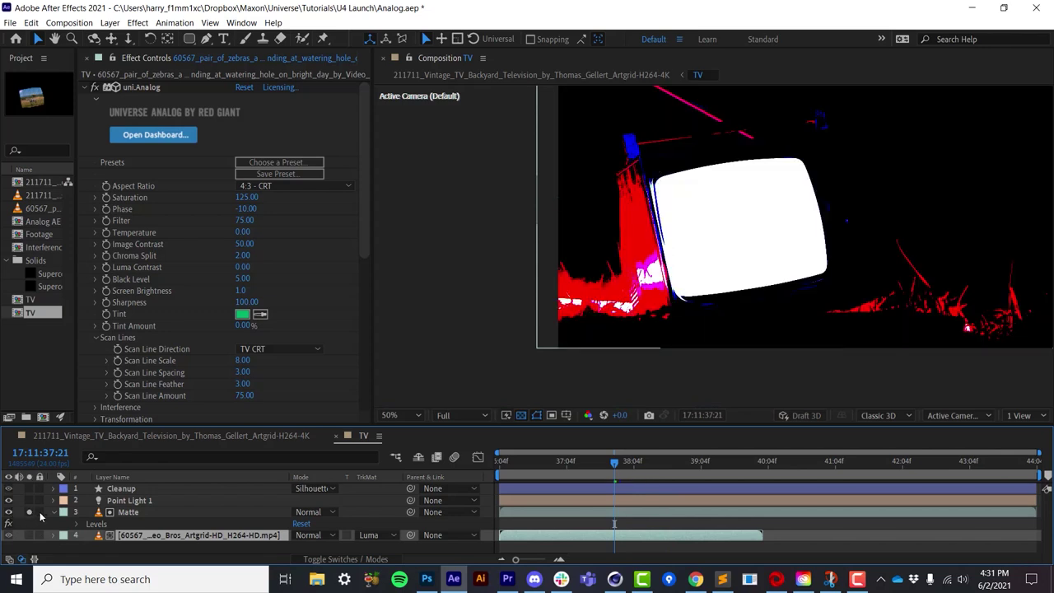
{"action": "left_click", "coordinate": [115, 525]}
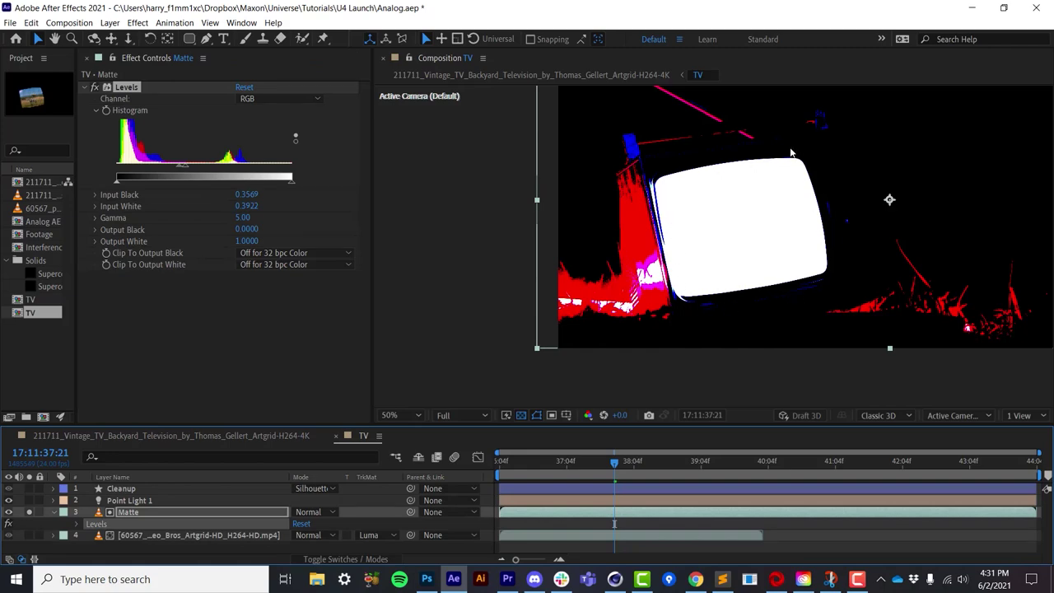
{"action": "left_click", "coordinate": [8, 513]}
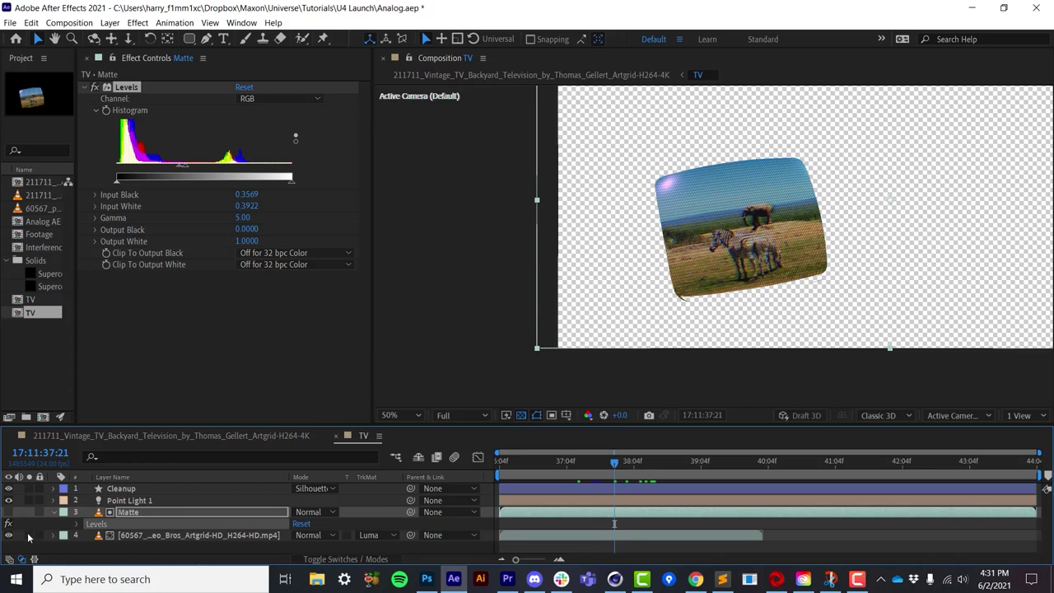
Solo the zebra footage layer, examine its Analog Camera settings, undo the trial camera change and preview the precomp.
{"action": "left_click", "coordinate": [29, 536]}
{"action": "left_click", "coordinate": [117, 537]}
{"action": "key", "text": "e"}
{"action": "double_click", "coordinate": [107, 550]}
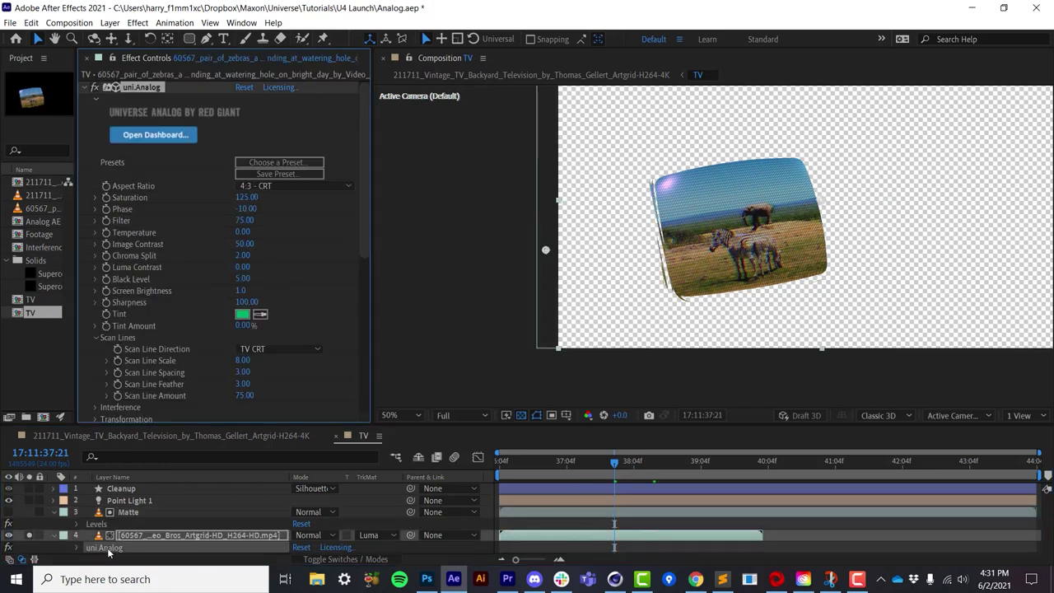
{"action": "scroll", "coordinate": [327, 320], "scroll_direction": "down", "scroll_amount": 5}
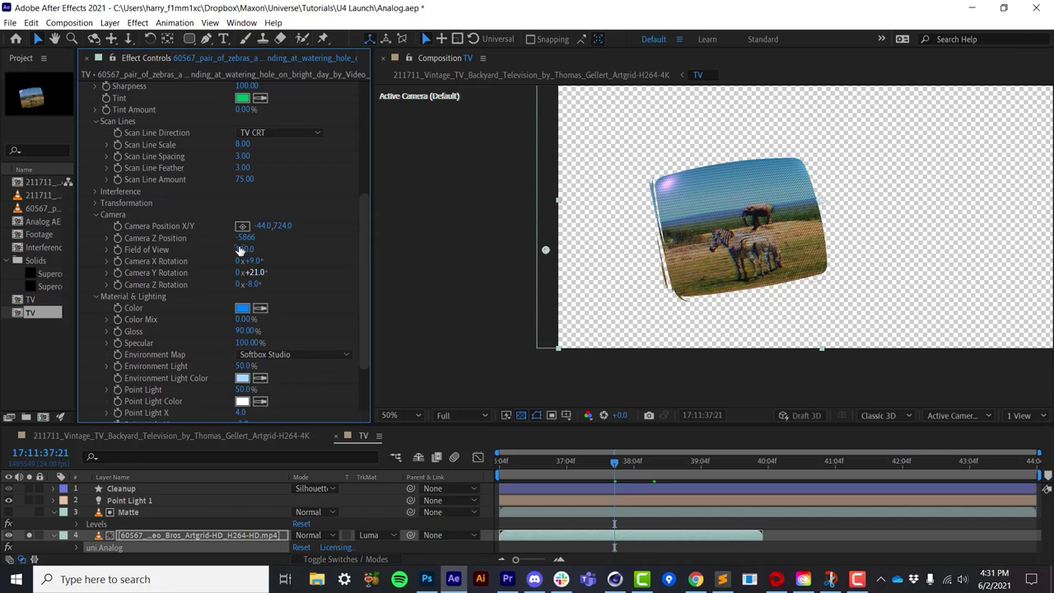
{"action": "left_click_drag", "start_coordinate": [261, 229], "coordinate": [265, 272]}
{"action": "key", "text": "ctrl+z"}
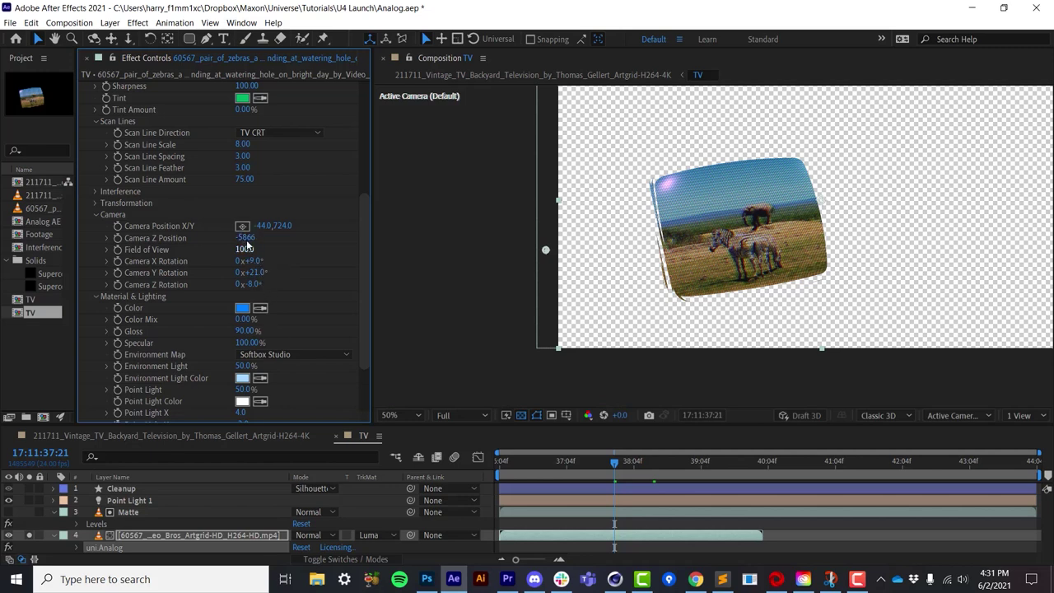
{"action": "key", "text": "space"}
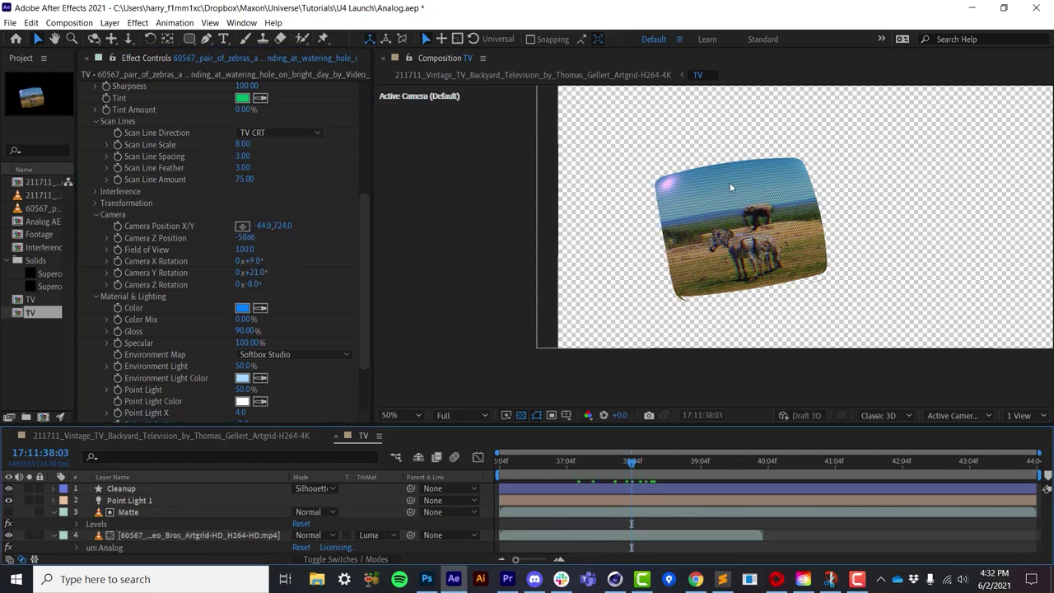
Return to the vintage TV composition, hide the Interference layer and switch the Supercomp layer off and back on.
{"action": "left_click", "coordinate": [336, 436]}
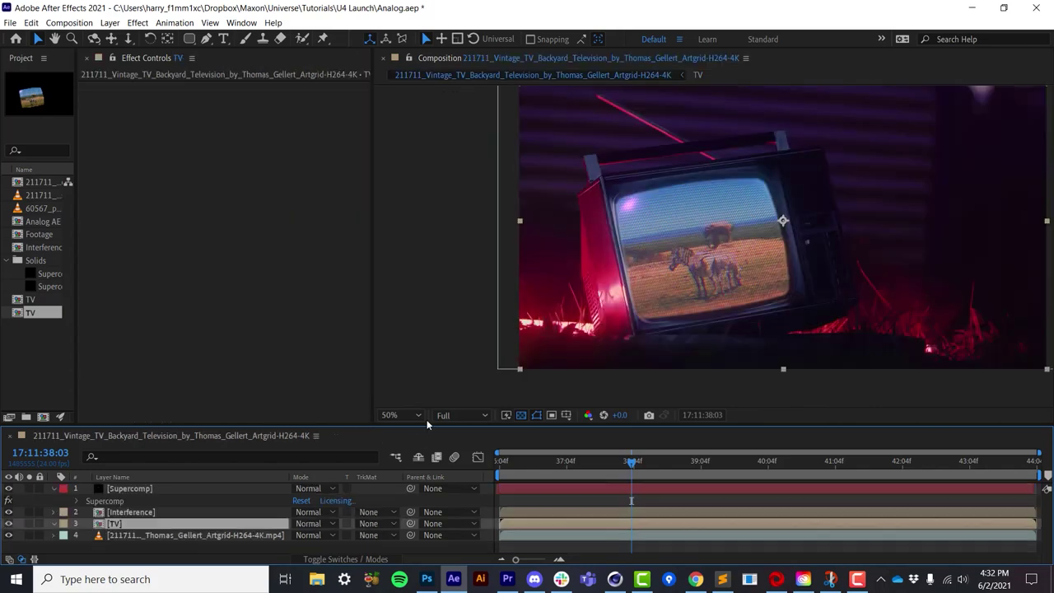
{"action": "left_click", "coordinate": [8, 512]}
{"action": "left_click", "coordinate": [8, 489]}
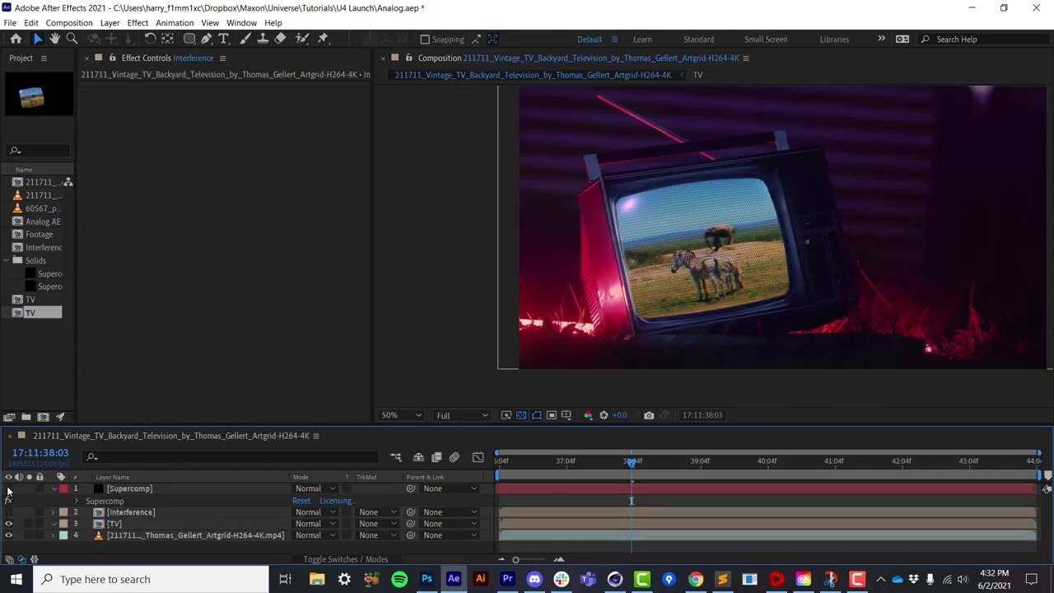
{"action": "left_click", "coordinate": [127, 523]}
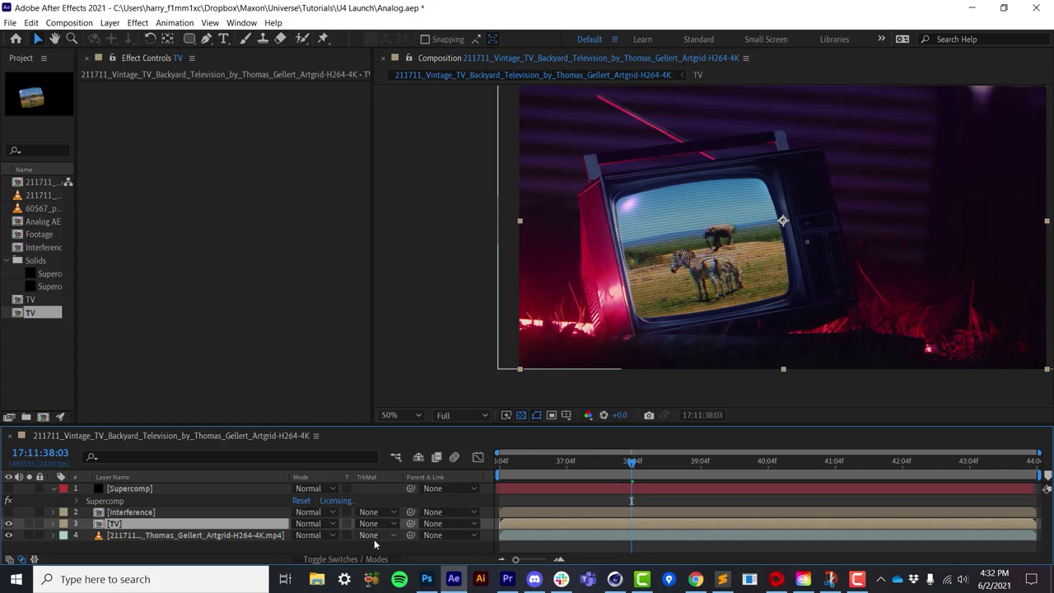
{"action": "left_click", "coordinate": [9, 490]}
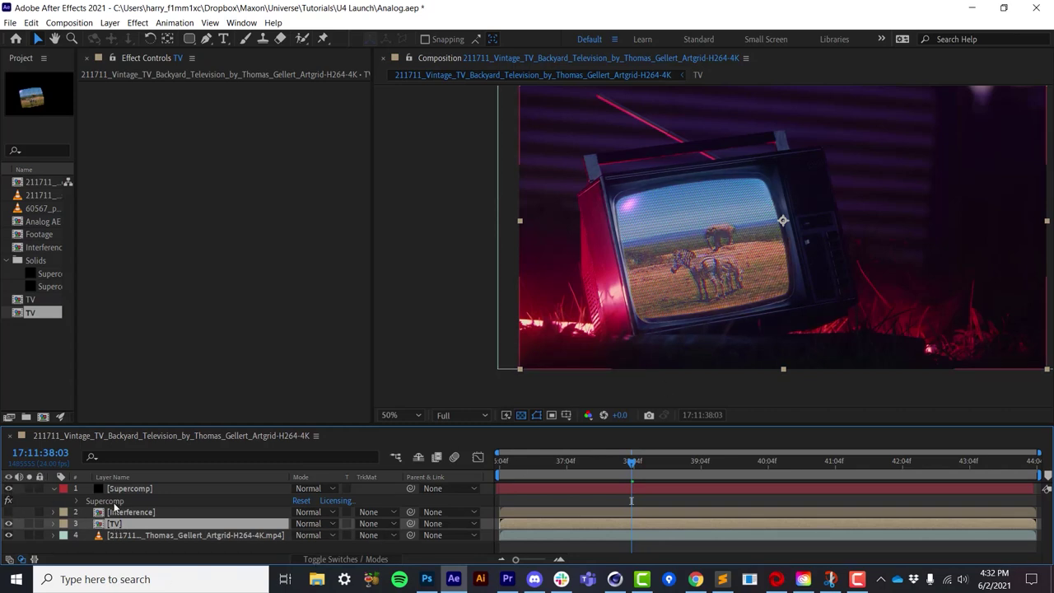
Examine the TV layer's Color Correction, Edge Blend, Haze and Diffusion settings in VFX Supercomp and close its window.
{"action": "left_click", "coordinate": [111, 502]}
{"action": "left_click", "coordinate": [173, 143]}
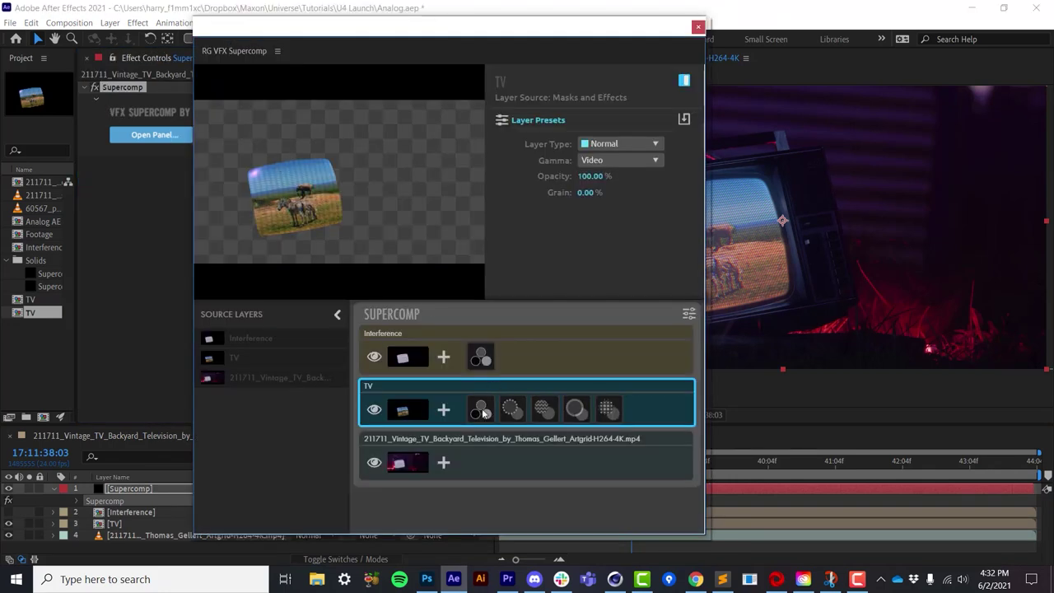
{"action": "left_click", "coordinate": [482, 410]}
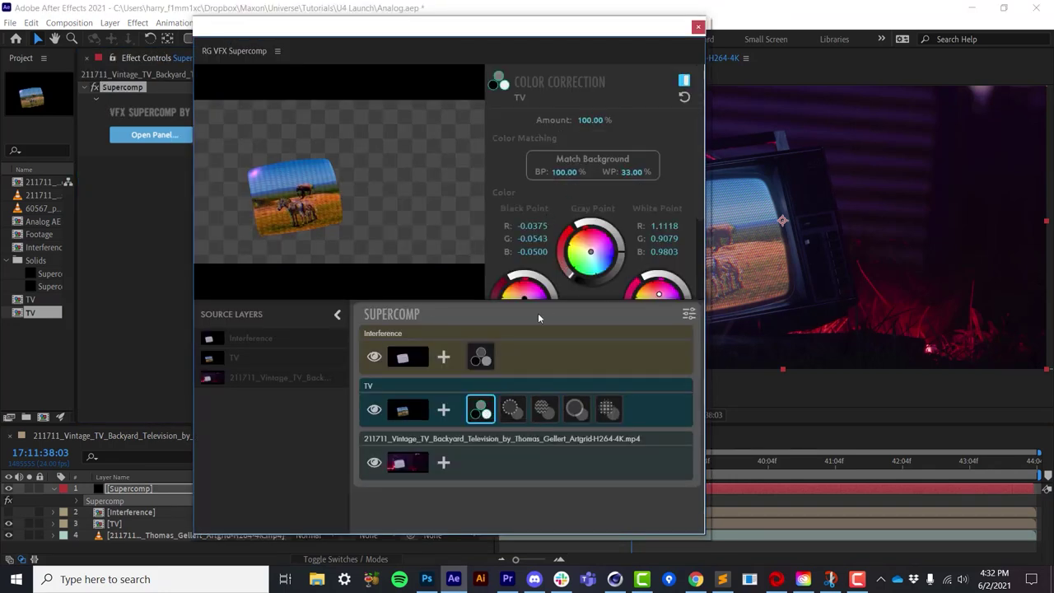
{"action": "left_click", "coordinate": [512, 410]}
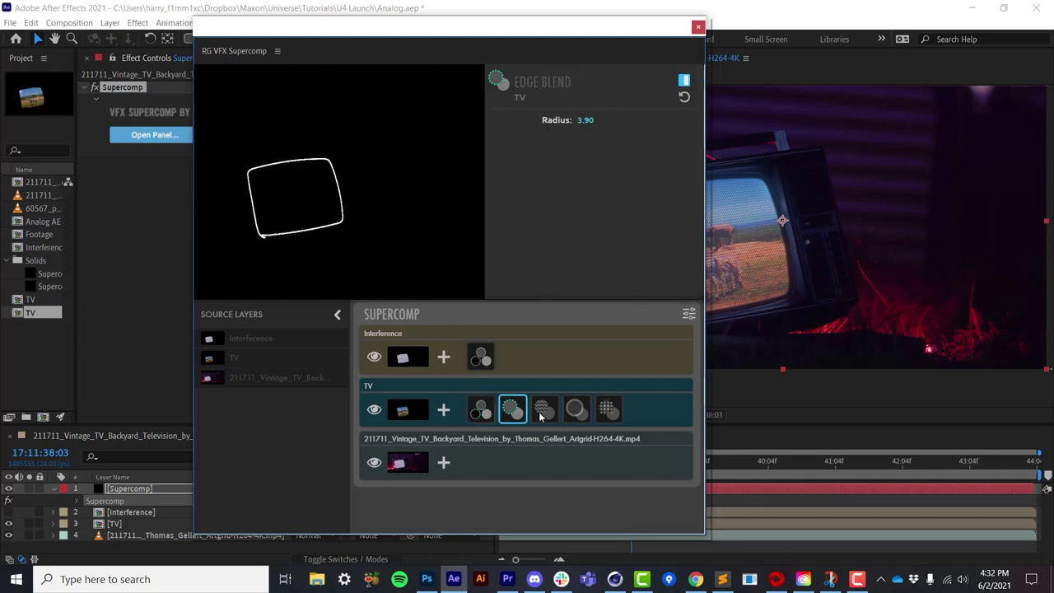
{"action": "left_click", "coordinate": [545, 410]}
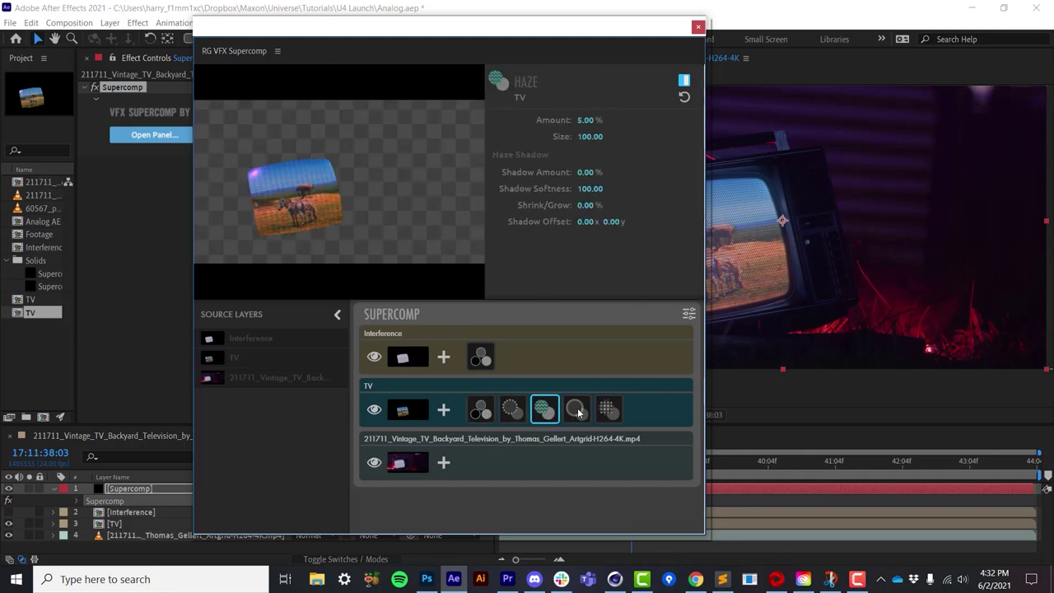
{"action": "left_click", "coordinate": [577, 410]}
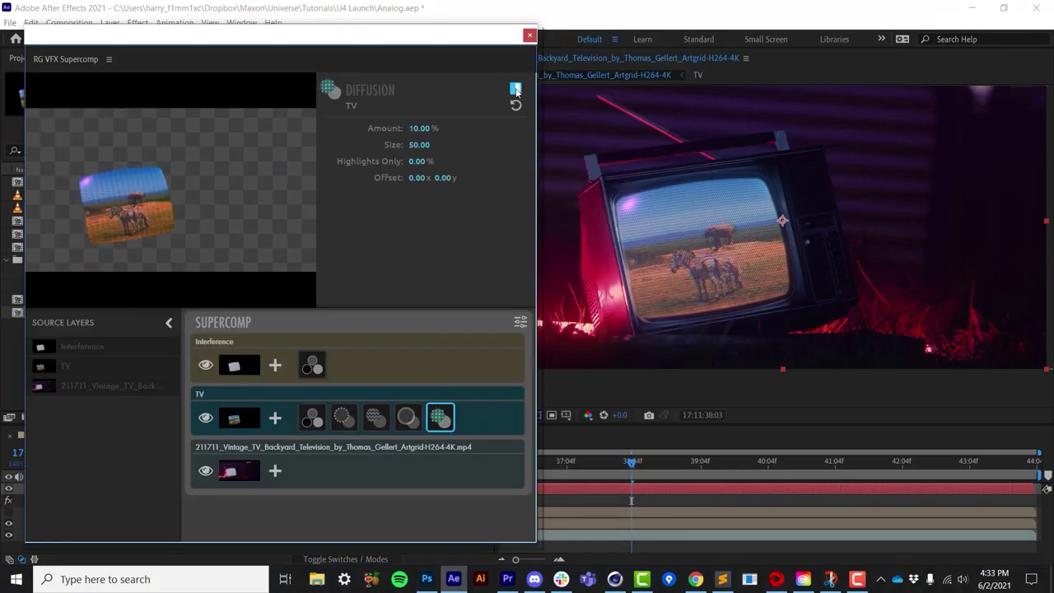
{"action": "left_click", "coordinate": [516, 89]}
{"action": "left_click", "coordinate": [515, 88]}
{"action": "left_click", "coordinate": [529, 37]}
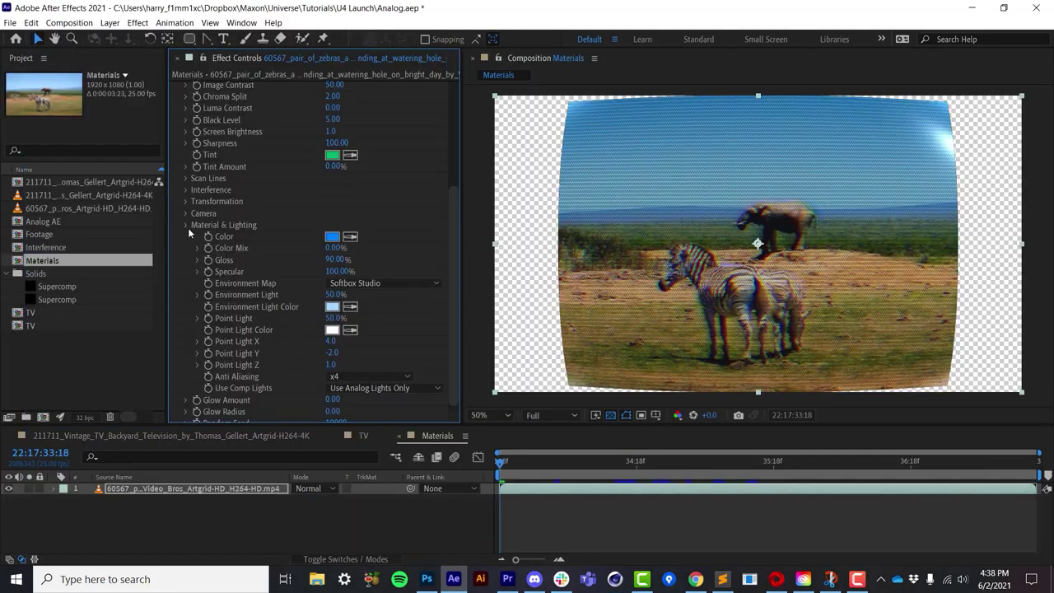
Show all Material & Lighting parameters of the Analog effect on the Materials composition's zebra layer.
{"action": "left_click", "coordinate": [185, 380]}
{"action": "left_click", "coordinate": [187, 381]}
{"action": "scroll", "coordinate": [232, 284], "scroll_direction": "down", "scroll_amount": 3}
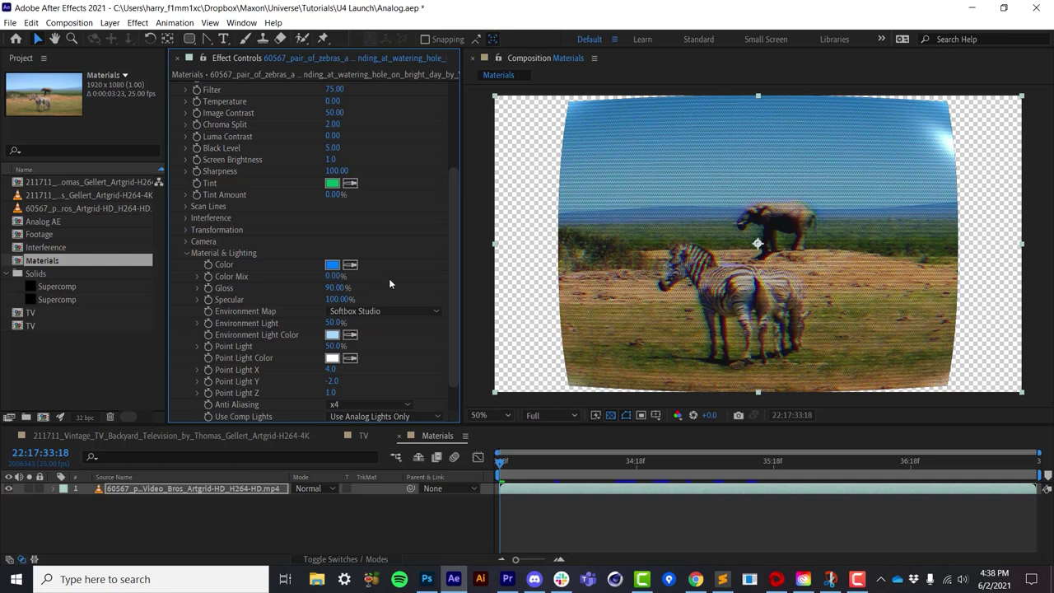
{"action": "scroll", "coordinate": [454, 280], "scroll_direction": "down", "scroll_amount": 1}
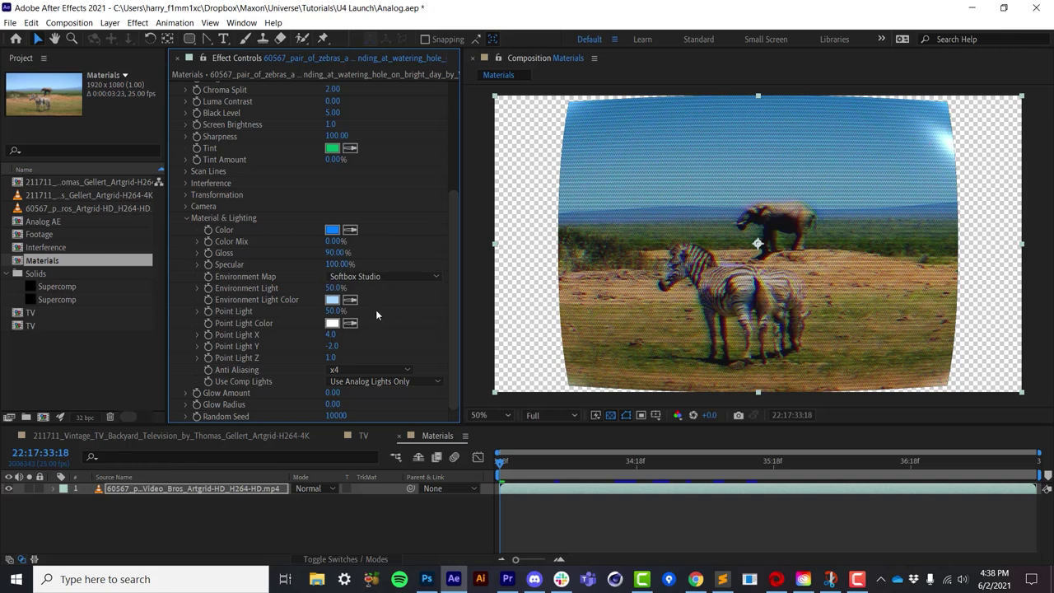
Set the Material & Lighting Color to black (000000), try raising the Color Mix and return it to 0%.
{"action": "left_click", "coordinate": [334, 243]}
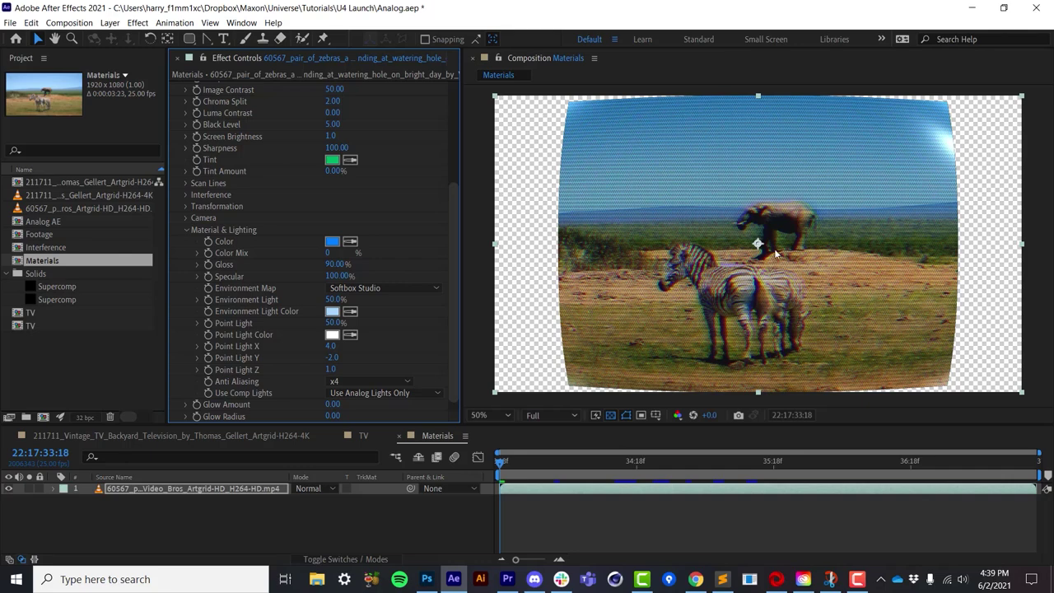
{"action": "left_click", "coordinate": [332, 242]}
{"action": "left_click_drag", "start_coordinate": [407, 346], "coordinate": [428, 359]}
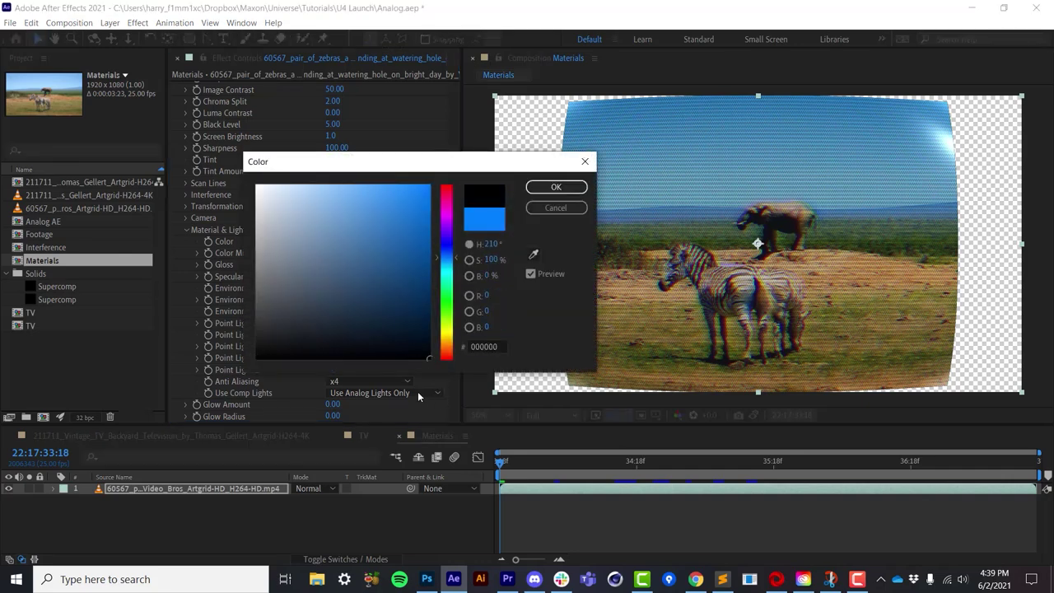
{"action": "key", "text": "Return"}
{"action": "left_click", "coordinate": [329, 253]}
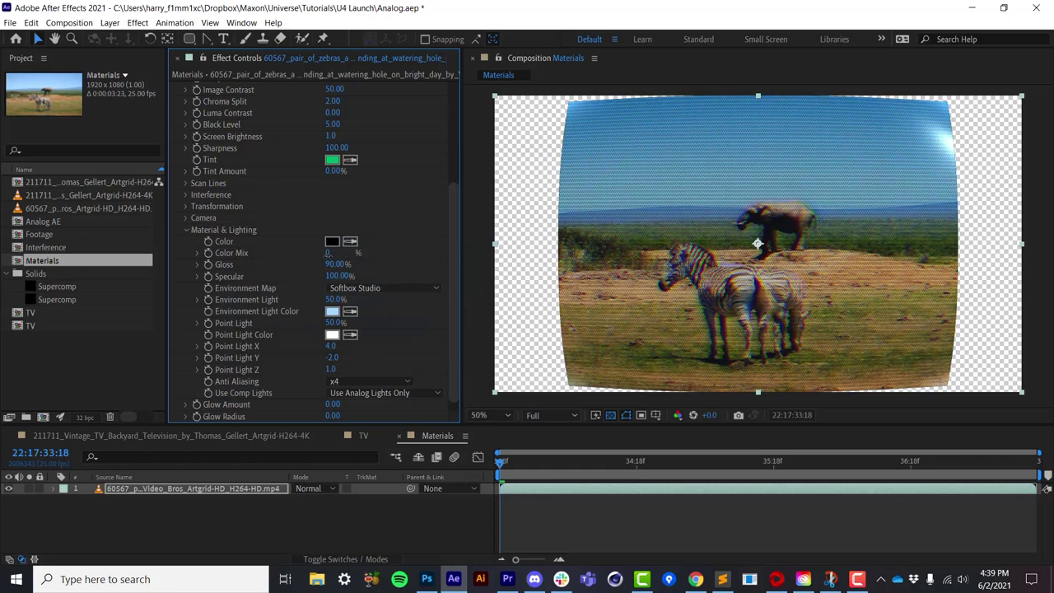
{"action": "left_click_drag", "start_coordinate": [344, 264], "coordinate": [402, 278]}
{"action": "mouse_move", "coordinate": [331, 254]}
{"action": "left_mouse_down"}
{"action": "mouse_move", "coordinate": [359, 257]}
{"action": "mouse_move", "coordinate": [320, 256]}
{"action": "left_mouse_up"}
Change the Material & Lighting Color to purple 660082 and raise the Color Mix to tint the picture.
{"action": "left_click", "coordinate": [331, 244]}
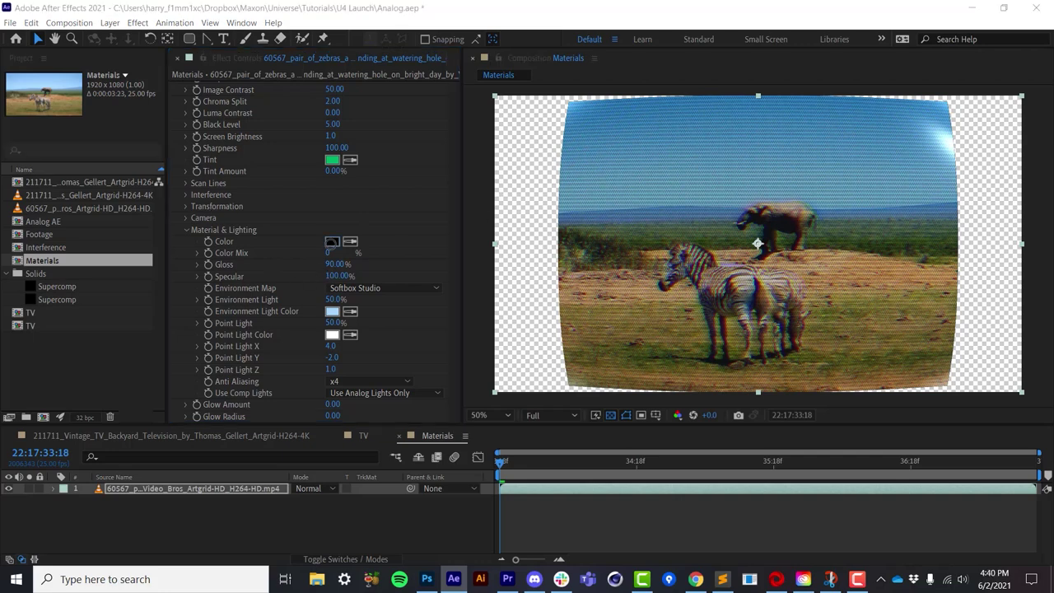
{"action": "left_click", "coordinate": [429, 270]}
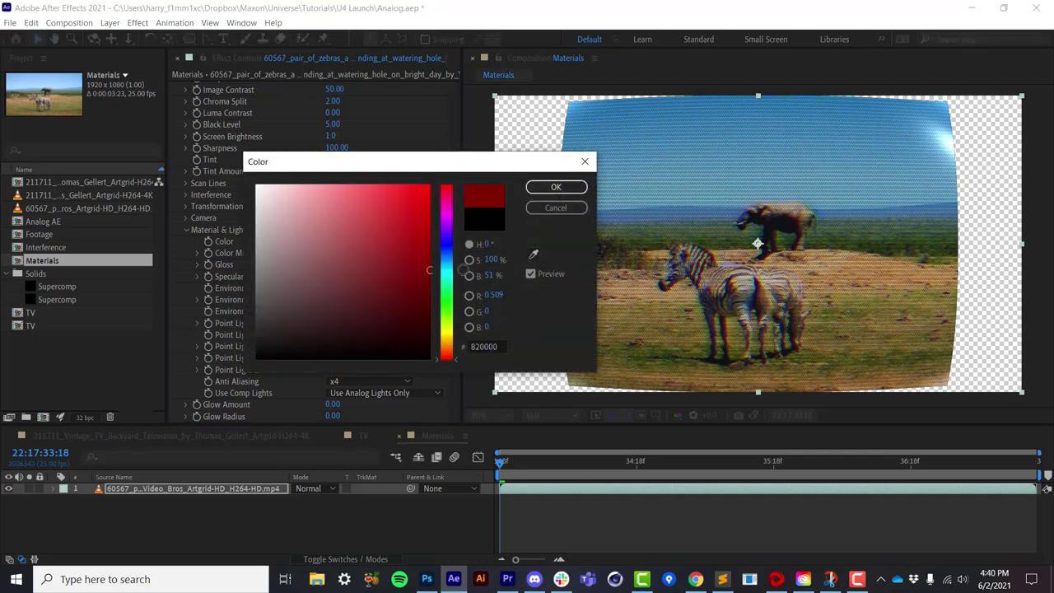
{"action": "left_click", "coordinate": [450, 226]}
{"action": "key", "text": "Return"}
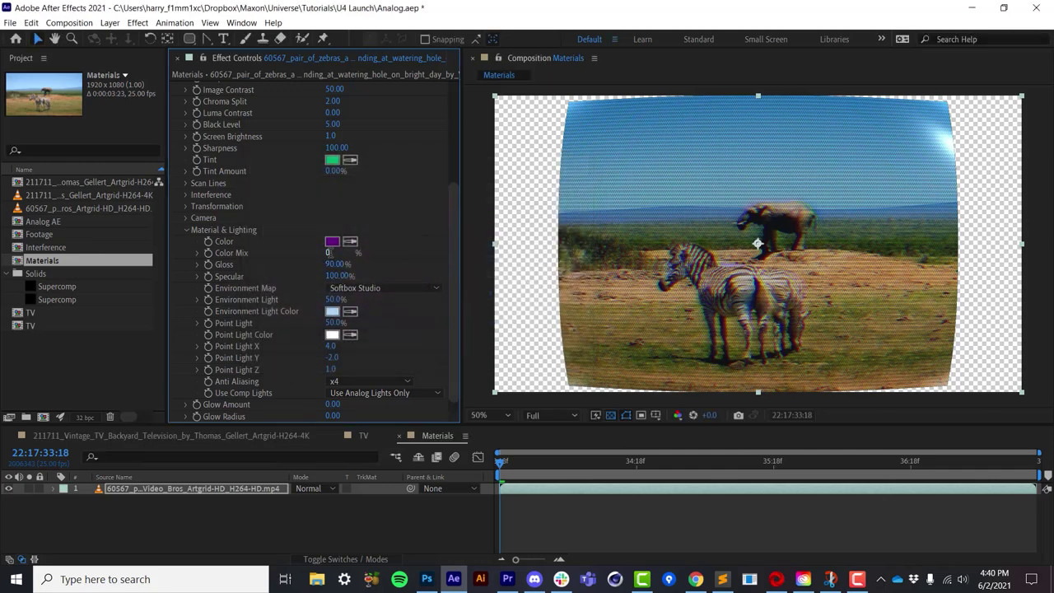
{"action": "mouse_move", "coordinate": [349, 255]}
{"action": "left_mouse_down"}
{"action": "mouse_move", "coordinate": [372, 259]}
{"action": "mouse_move", "coordinate": [362, 265]}
{"action": "left_mouse_up"}
Change the Analog effect's Material & Lighting Color to a soft teal green.
{"action": "left_click", "coordinate": [332, 242]}
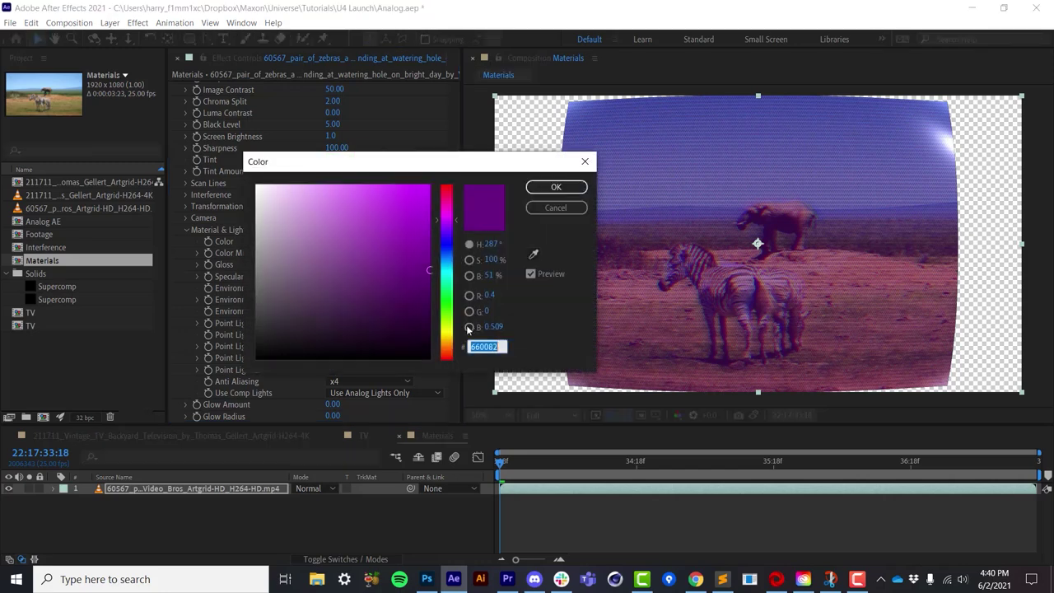
{"action": "left_click", "coordinate": [450, 271]}
{"action": "left_click_drag", "start_coordinate": [449, 275], "coordinate": [448, 279]}
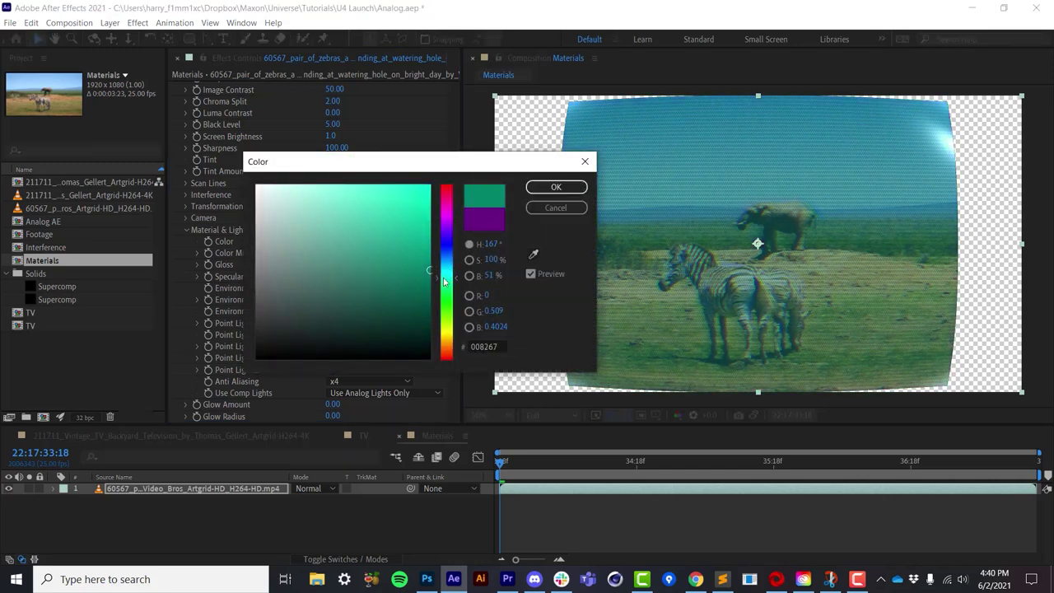
{"action": "mouse_move", "coordinate": [391, 239]}
{"action": "left_mouse_down"}
{"action": "mouse_move", "coordinate": [363, 208]}
{"action": "mouse_move", "coordinate": [341, 224]}
{"action": "mouse_move", "coordinate": [332, 207]}
{"action": "left_mouse_up"}
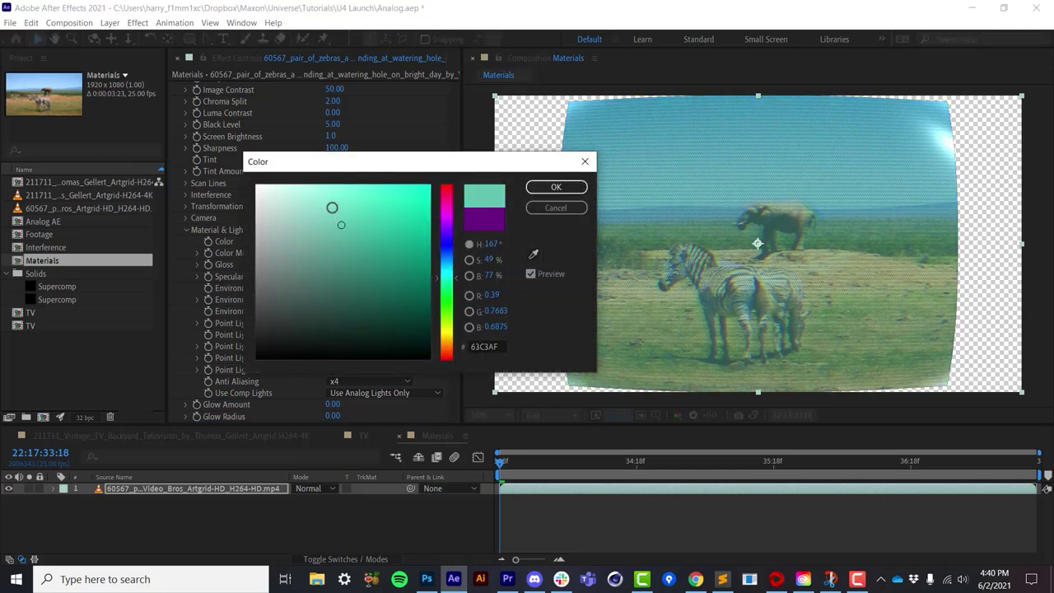
{"action": "key", "text": "Return"}
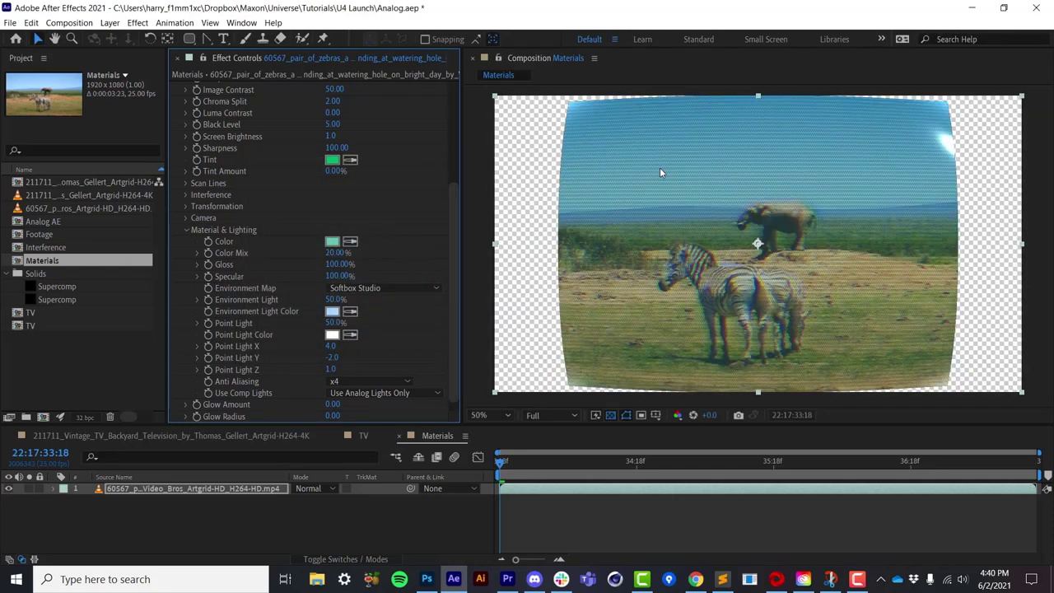
Tilt the Analog screen by setting its X Rotation to 17°, Y Rotation to 21° and Z Rotation to -3°.
{"action": "scroll", "coordinate": [191, 206], "scroll_direction": "up", "scroll_amount": 1}
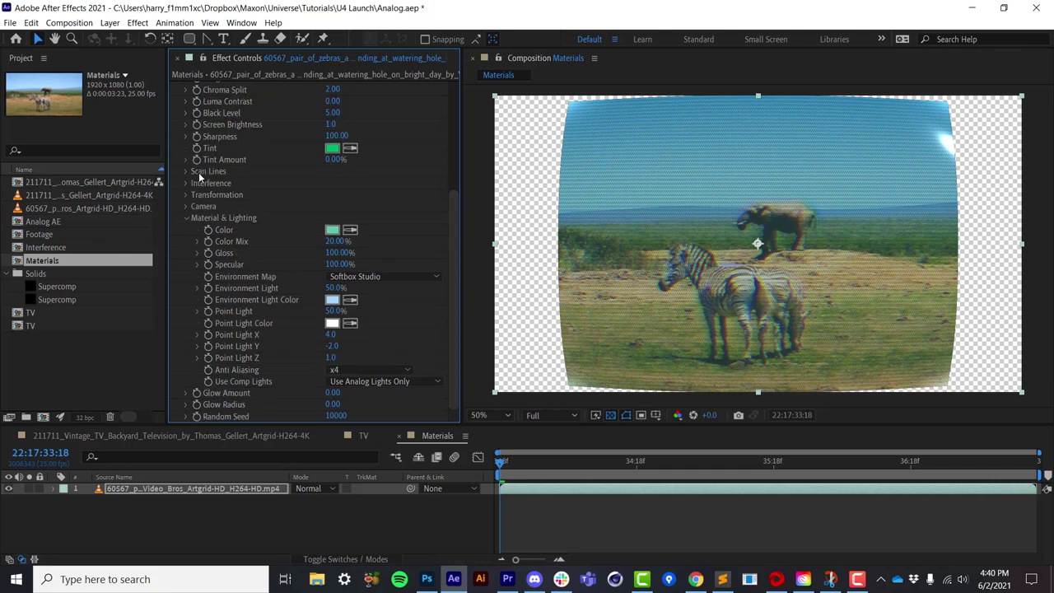
{"action": "left_click", "coordinate": [186, 227]}
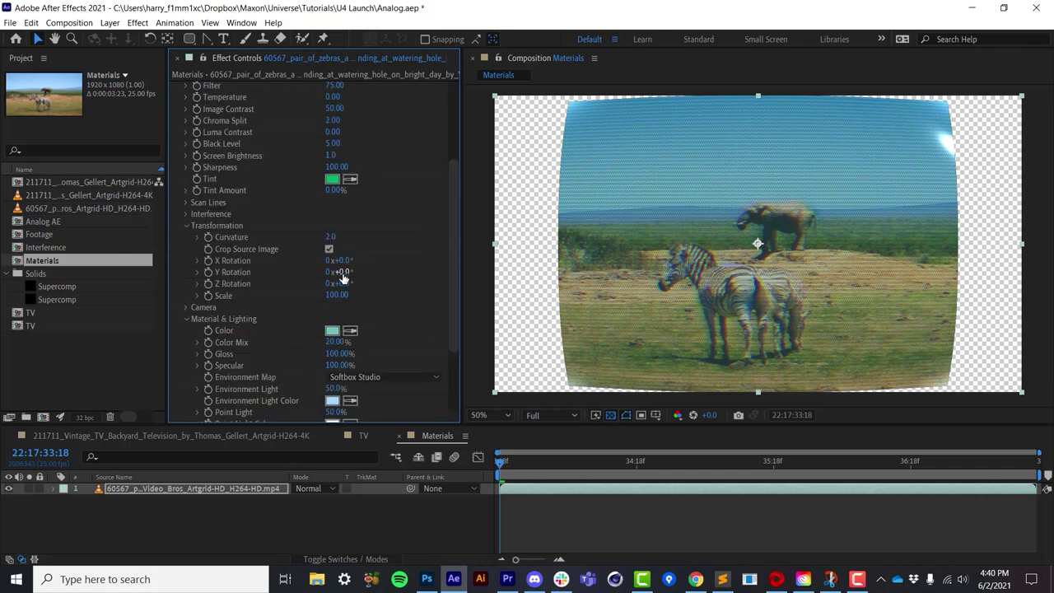
{"action": "left_click_drag", "start_coordinate": [341, 271], "coordinate": [370, 274]}
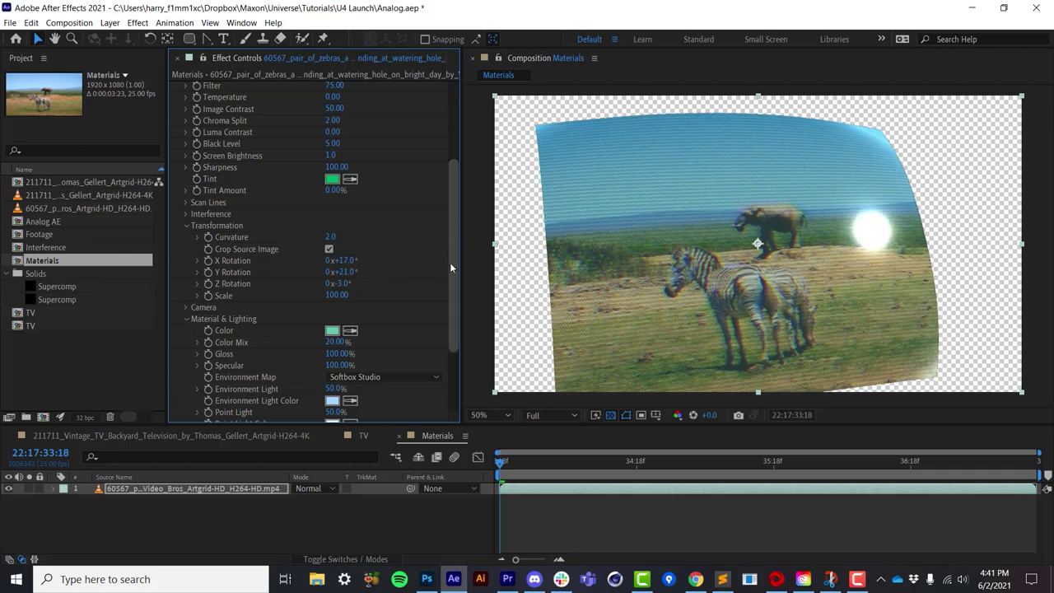
Set Specular to 78%, try the Two Light Setup environment map and settle on Modern Interior.
{"action": "scroll", "coordinate": [449, 262], "scroll_direction": "down", "scroll_amount": 3}
{"action": "left_click_drag", "start_coordinate": [341, 264], "coordinate": [389, 288]}
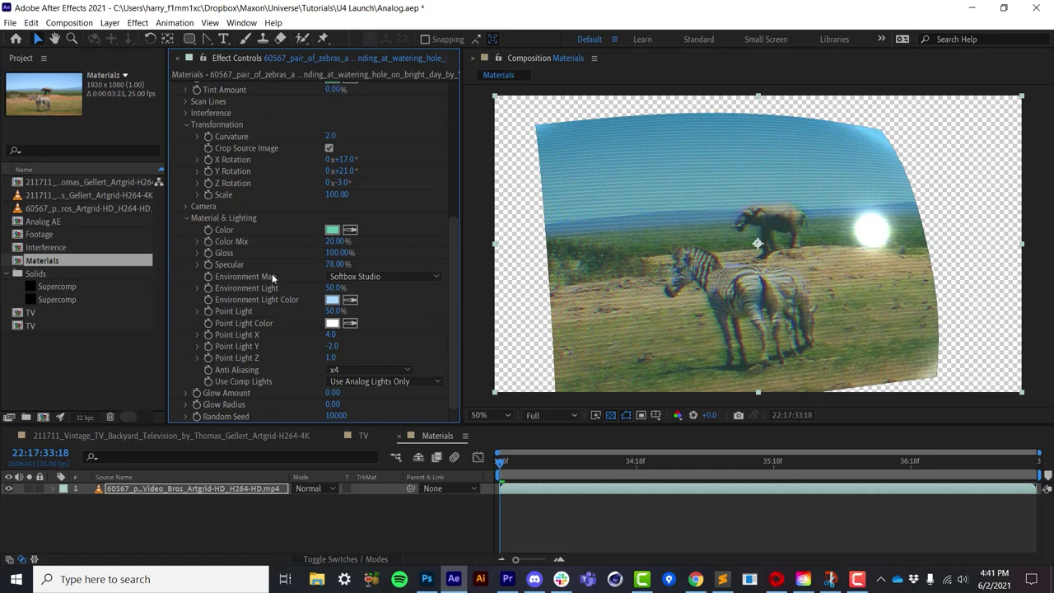
{"action": "left_click", "coordinate": [357, 277]}
{"action": "left_click", "coordinate": [371, 304]}
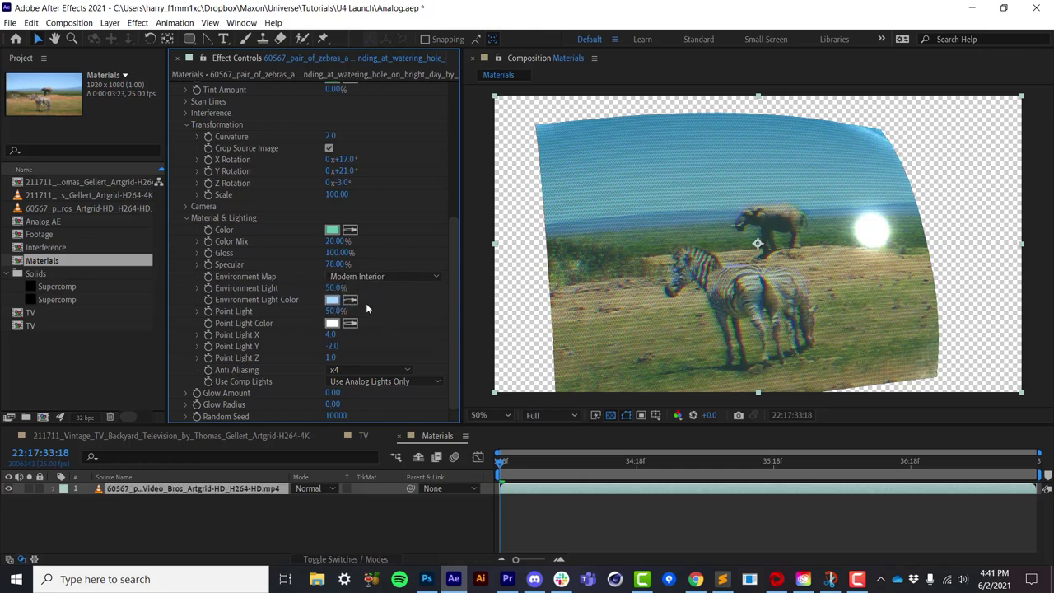
{"action": "left_click", "coordinate": [390, 278]}
{"action": "left_click", "coordinate": [388, 342]}
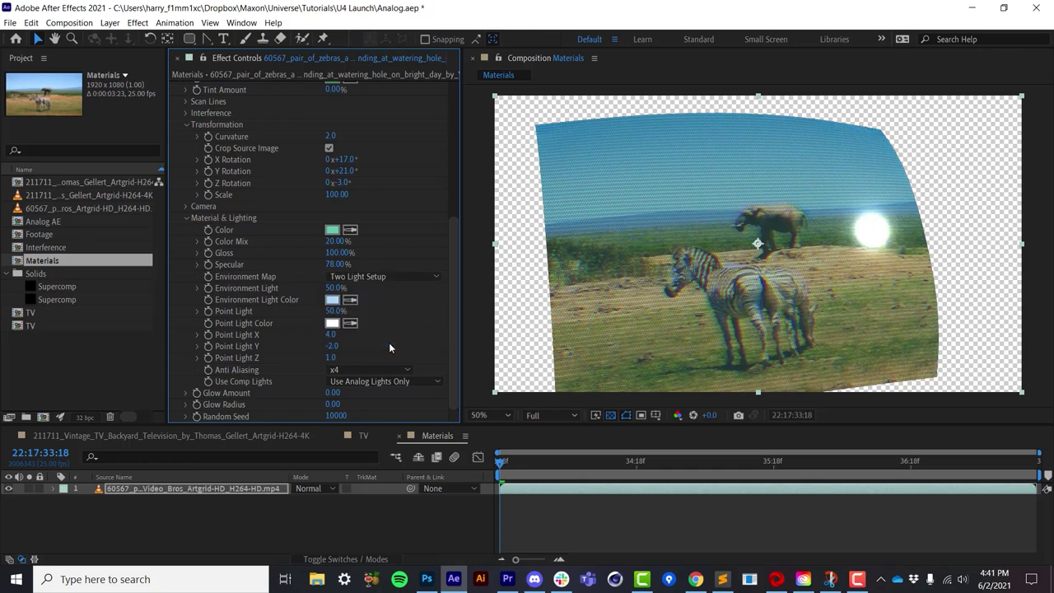
{"action": "left_click", "coordinate": [344, 287]}
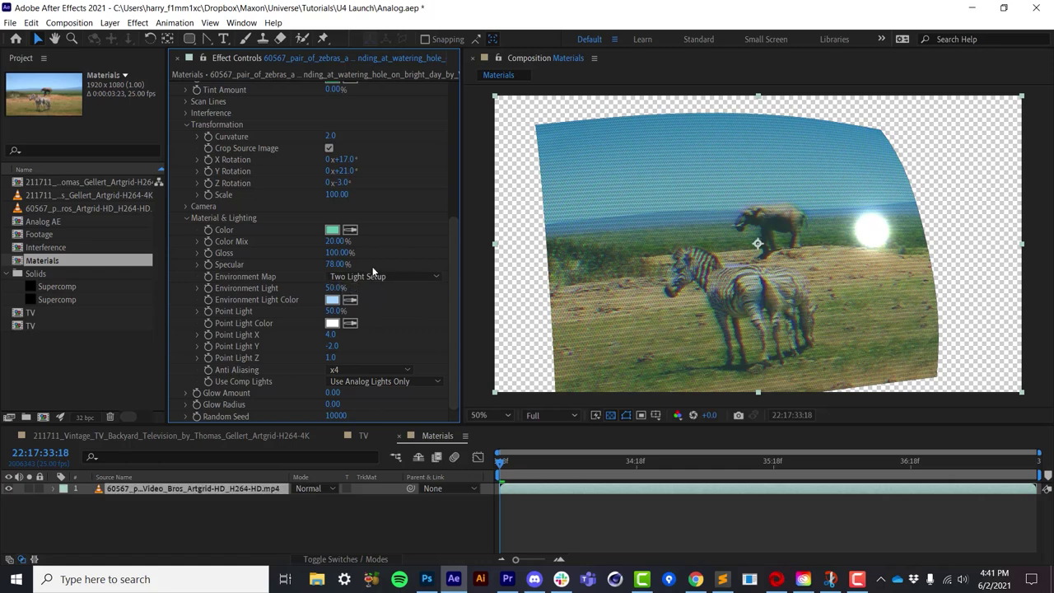
{"action": "left_click", "coordinate": [373, 275]}
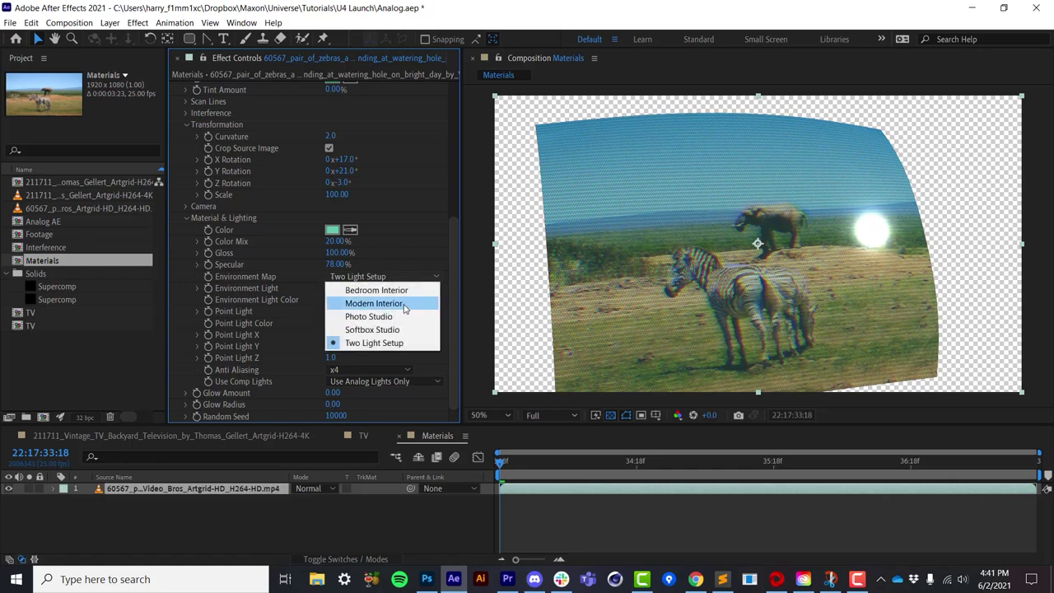
{"action": "left_click", "coordinate": [402, 304]}
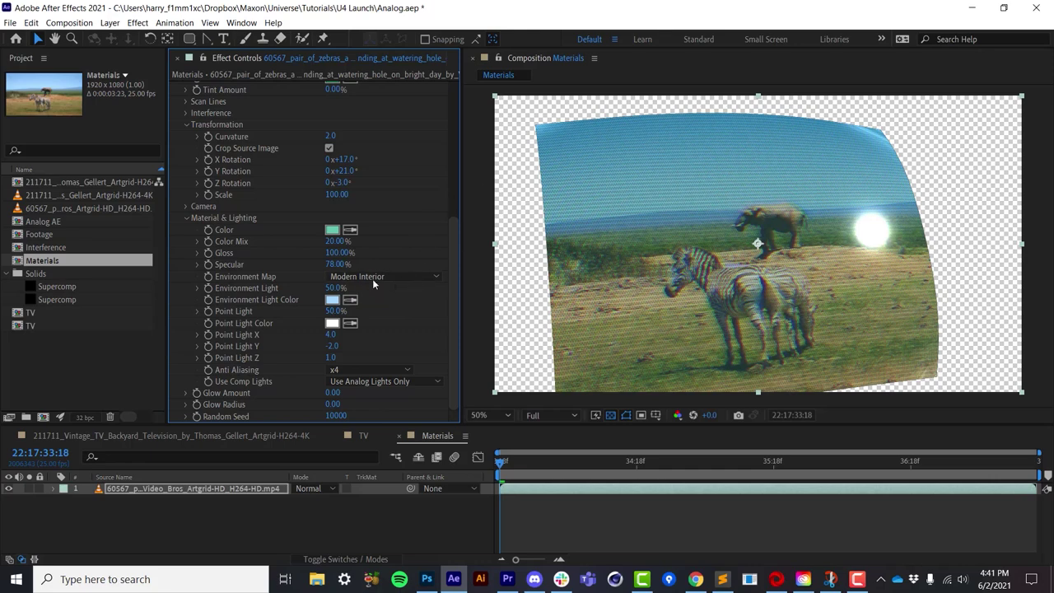
Set Gloss to 90%, Environment Light to 89% and Point Light X to -1.8, and check the reflections at 22:17:34:07.
{"action": "left_click", "coordinate": [332, 289]}
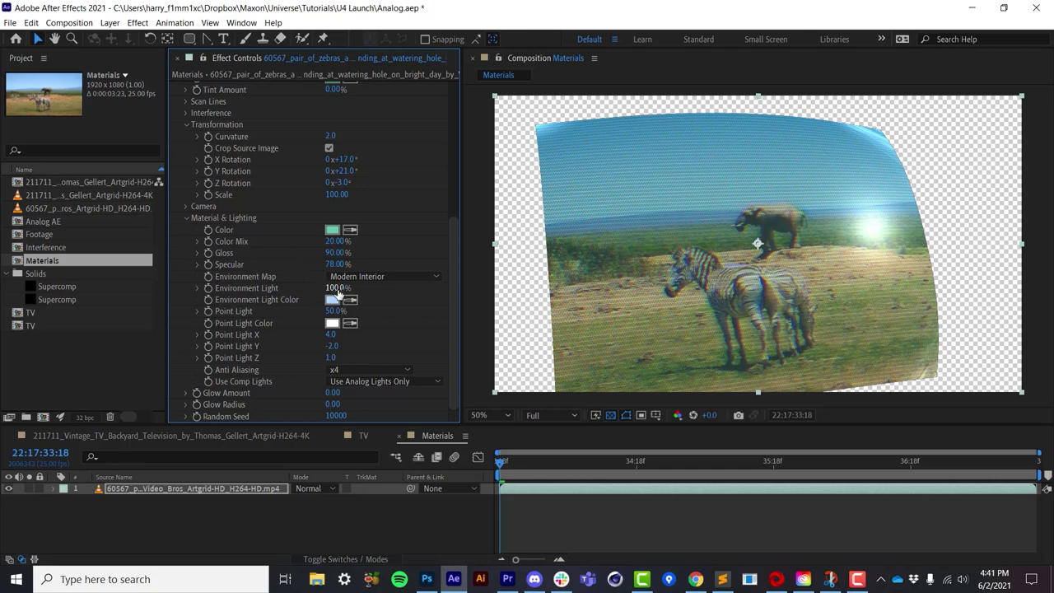
{"action": "mouse_move", "coordinate": [337, 289]}
{"action": "left_mouse_down"}
{"action": "mouse_move", "coordinate": [314, 289]}
{"action": "mouse_move", "coordinate": [331, 289]}
{"action": "left_mouse_up"}
{"action": "left_click_drag", "start_coordinate": [331, 334], "coordinate": [293, 332]}
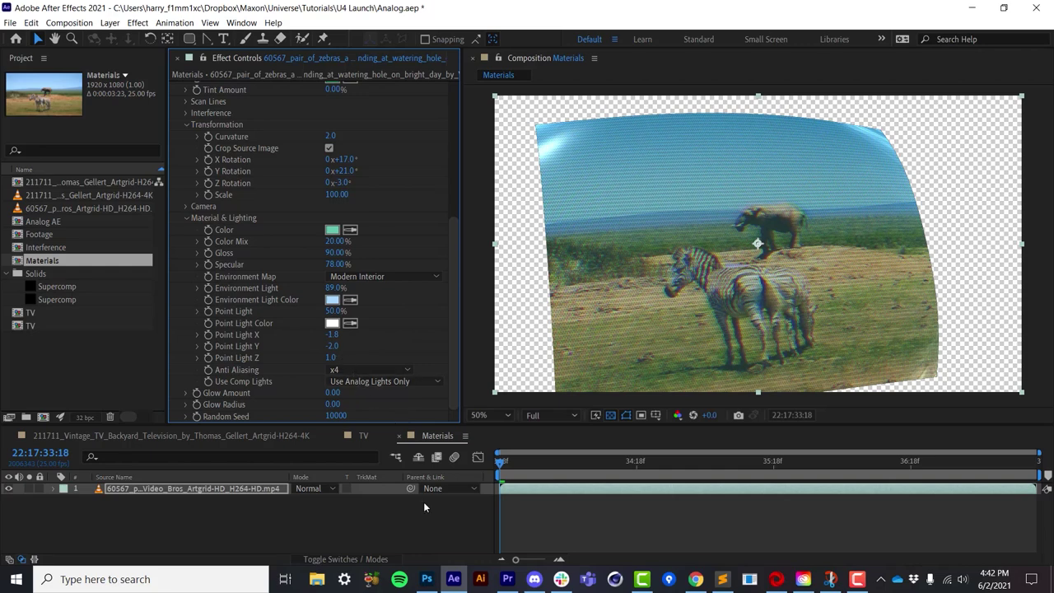
{"action": "left_click_drag", "start_coordinate": [586, 478], "coordinate": [577, 478]}
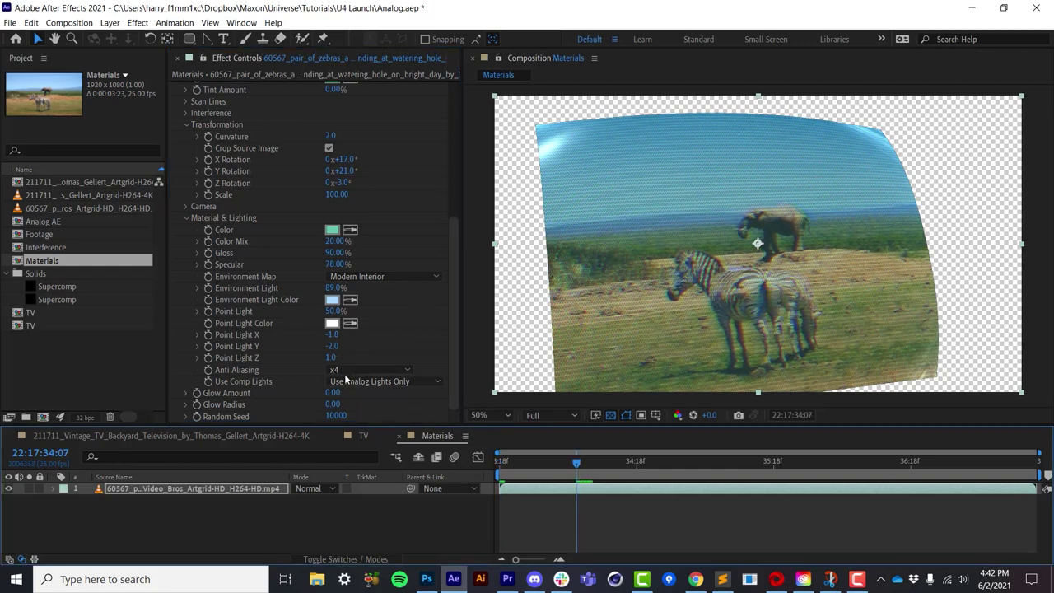
Add a magenta point light with 34% intensity to the Materials composition.
{"action": "left_click", "coordinate": [110, 23]}
{"action": "mouse_move", "coordinate": [162, 39]}
{"action": "left_click", "coordinate": [329, 61]}
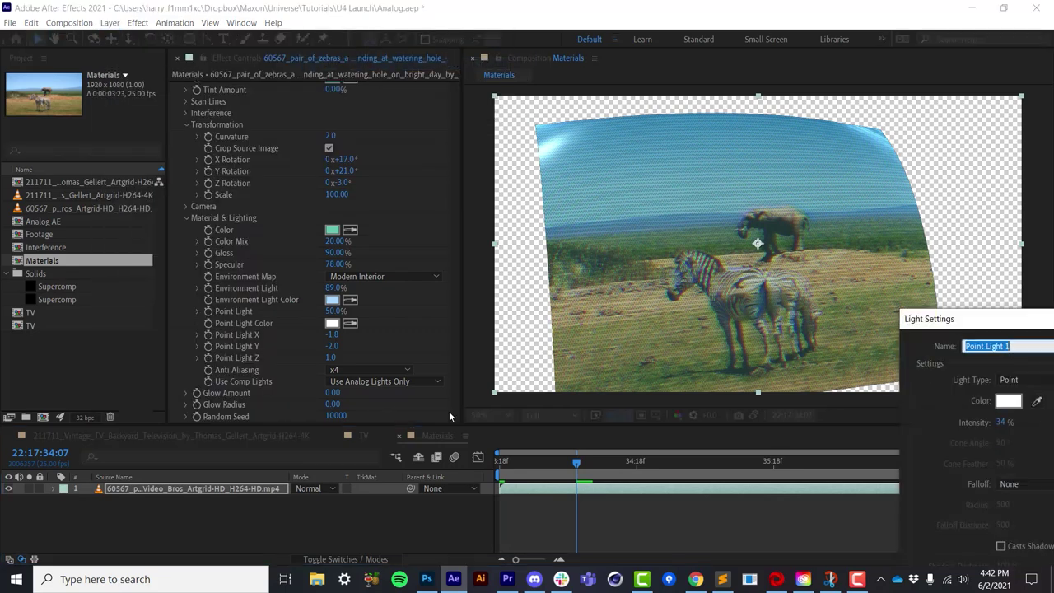
{"action": "left_click_drag", "start_coordinate": [995, 323], "coordinate": [450, 216]}
{"action": "left_click", "coordinate": [483, 326]}
{"action": "left_click", "coordinate": [389, 191]}
{"action": "key", "text": "Return"}
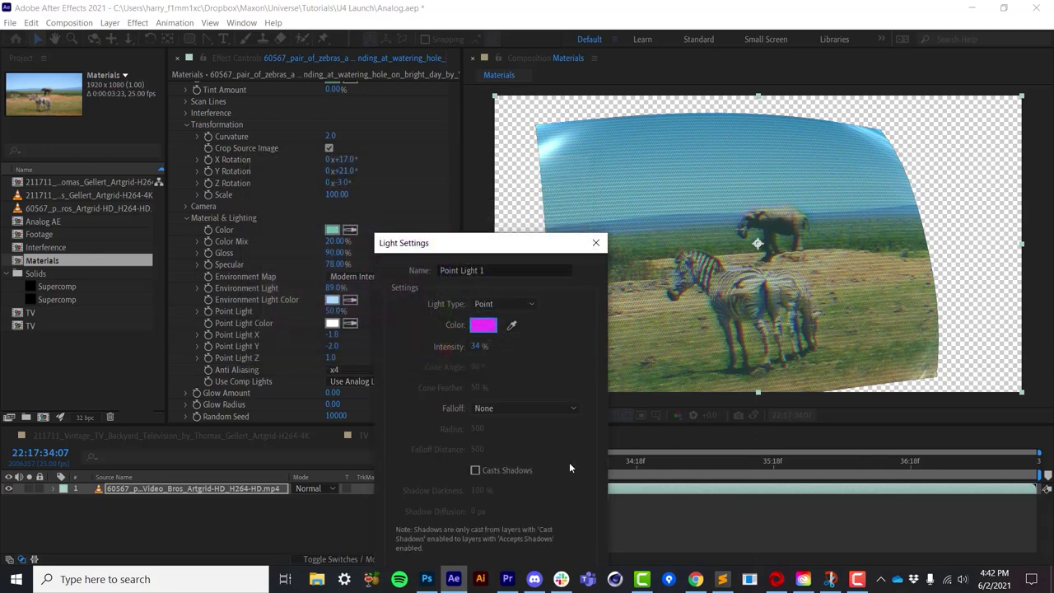
{"action": "left_click_drag", "start_coordinate": [517, 251], "coordinate": [530, 207]}
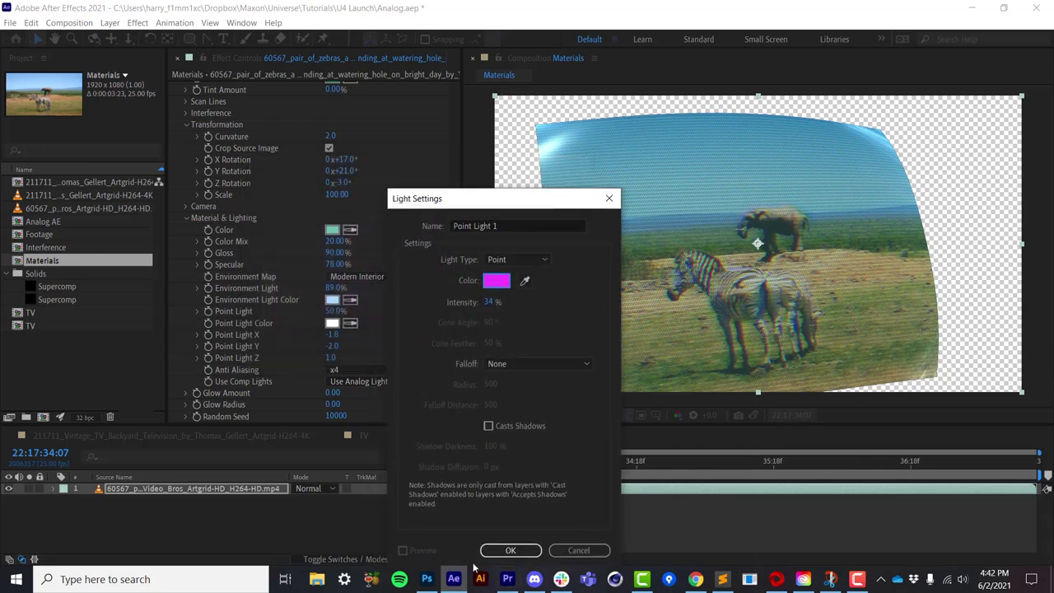
{"action": "left_click", "coordinate": [512, 550]}
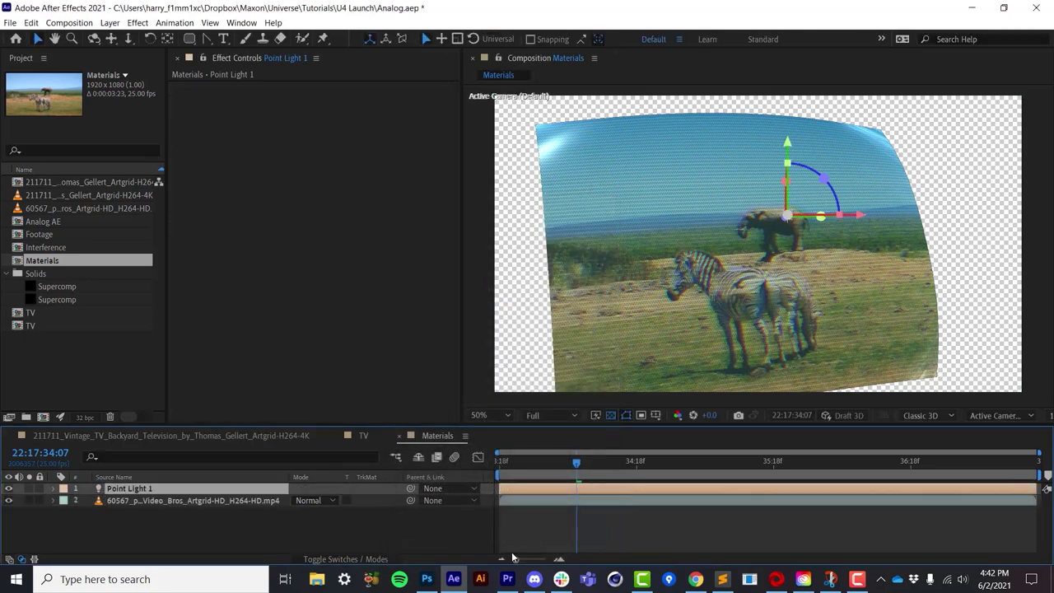
Set the zebra layer's Use Comp Lights option to Use Both and move the point light past the right edge of the TV picture.
{"action": "left_click", "coordinate": [151, 499]}
{"action": "scroll", "coordinate": [355, 330], "scroll_direction": "down", "scroll_amount": 5}
{"action": "scroll", "coordinate": [394, 316], "scroll_direction": "down", "scroll_amount": 3}
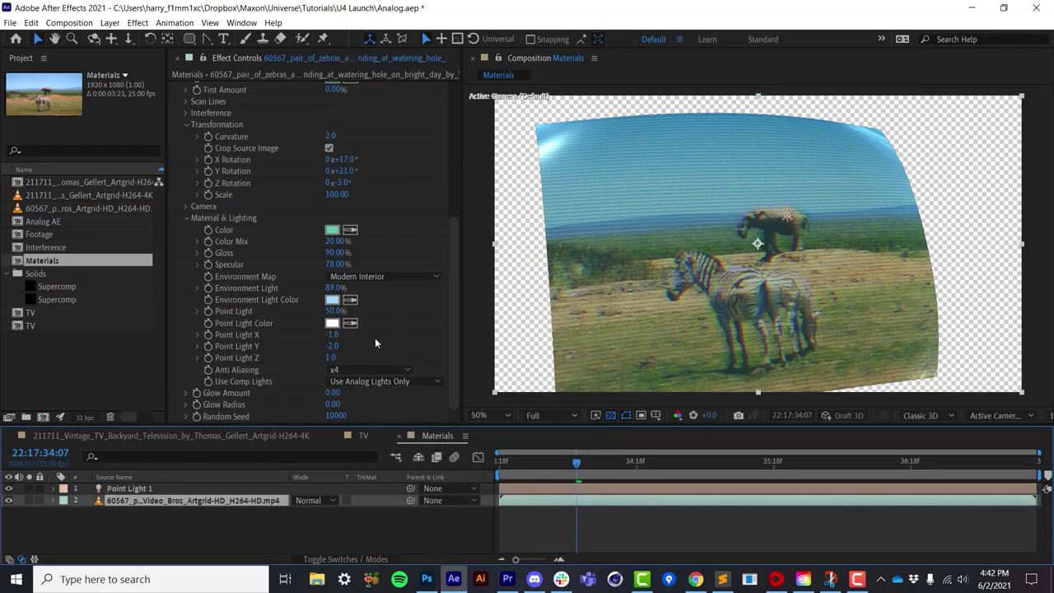
{"action": "left_click", "coordinate": [367, 385]}
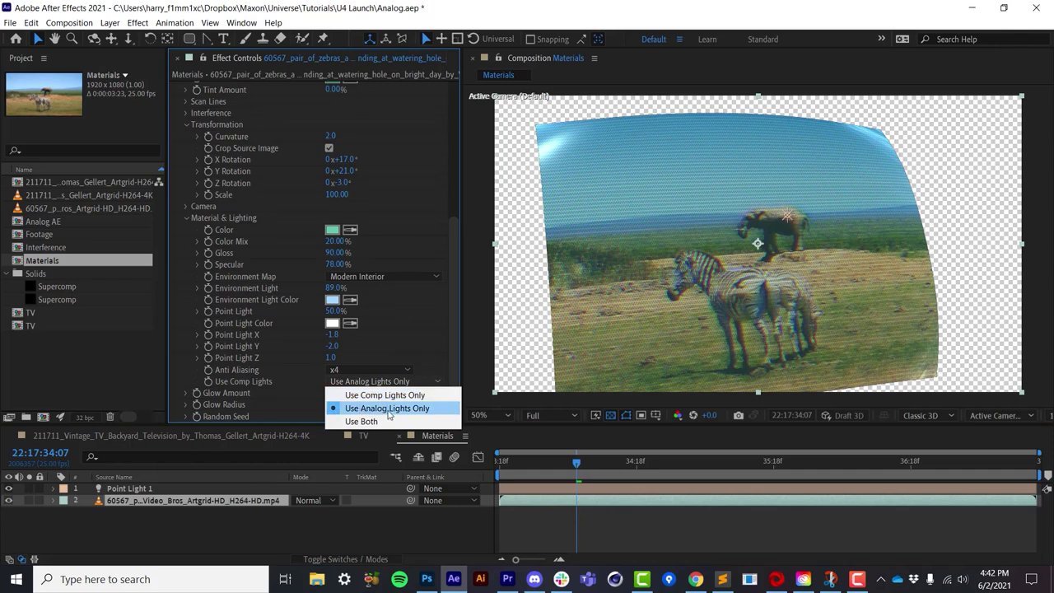
{"action": "left_click", "coordinate": [415, 420]}
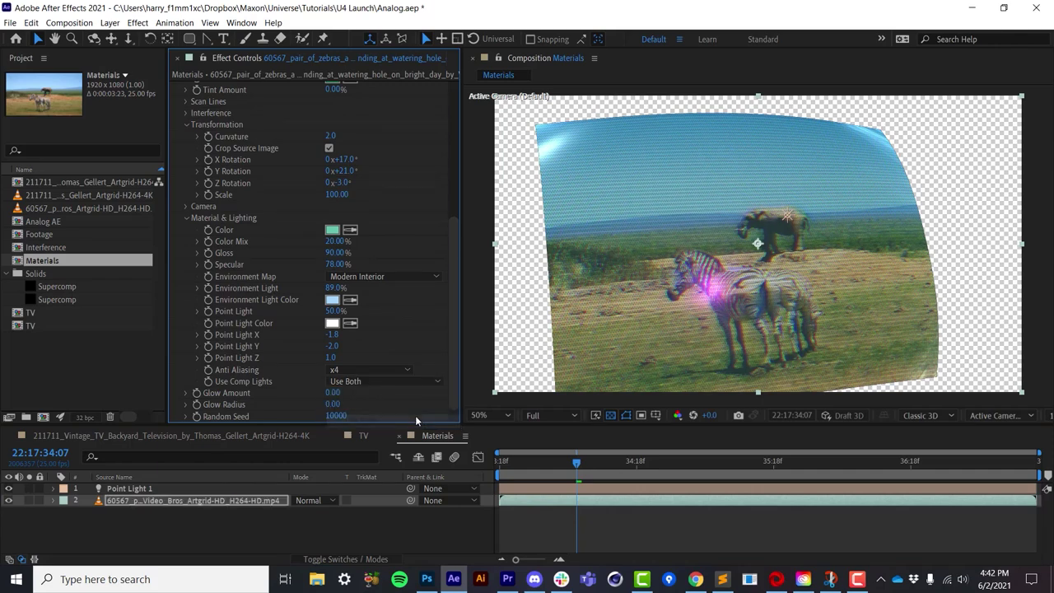
{"action": "left_click", "coordinate": [173, 489]}
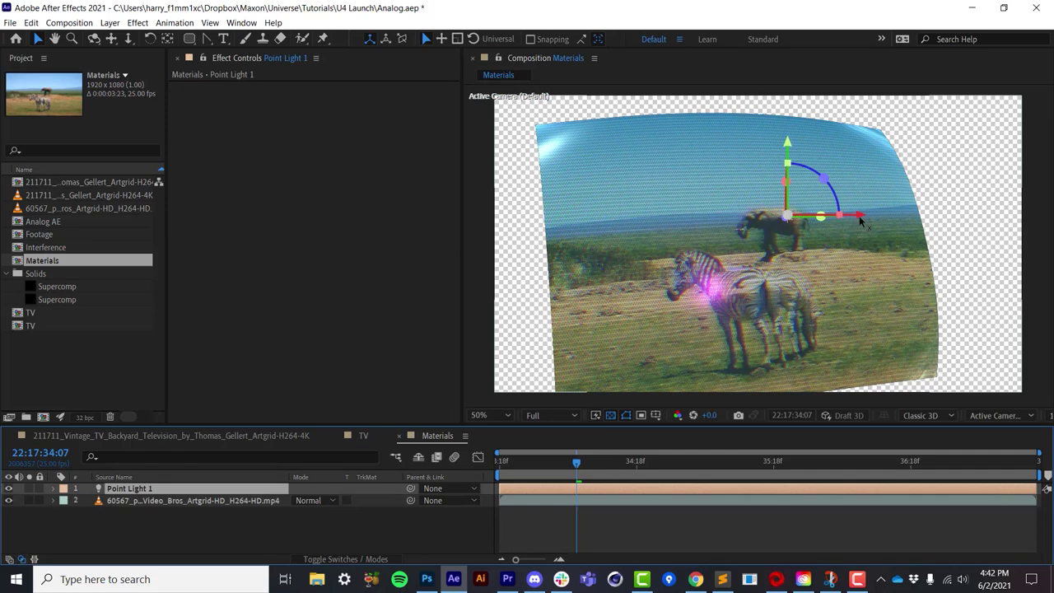
{"action": "left_click_drag", "start_coordinate": [859, 216], "coordinate": [947, 263]}
Try raising the zebra layer's Glow Amount to 24 and increasing its Glow Radius, and undo both changes.
{"action": "left_click", "coordinate": [187, 501]}
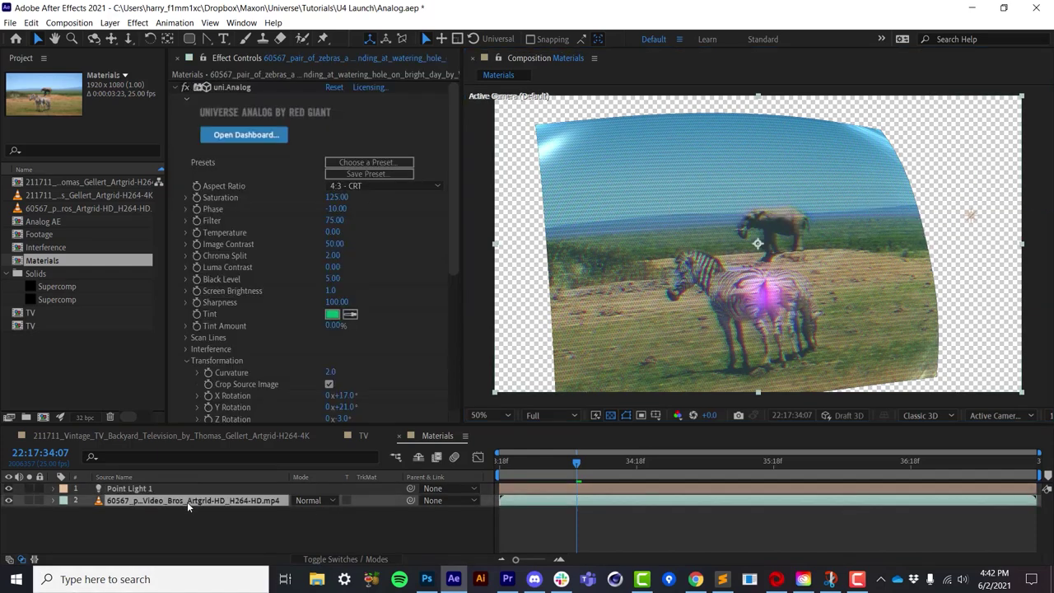
{"action": "left_click_drag", "start_coordinate": [332, 394], "coordinate": [381, 409]}
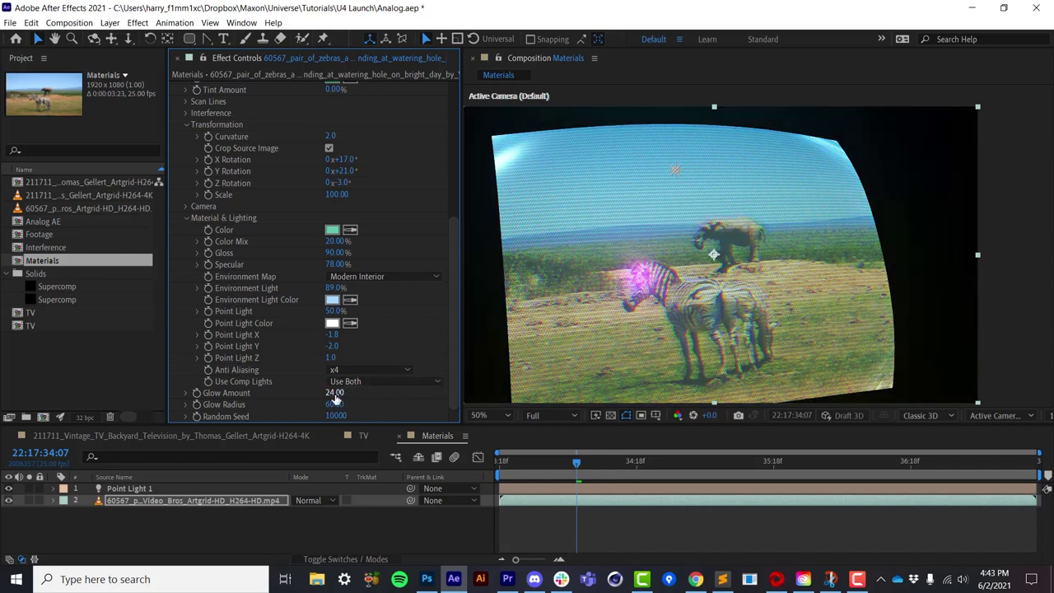
{"action": "key", "text": "ctrl+z"}
{"action": "key", "text": "ctrl+z"}
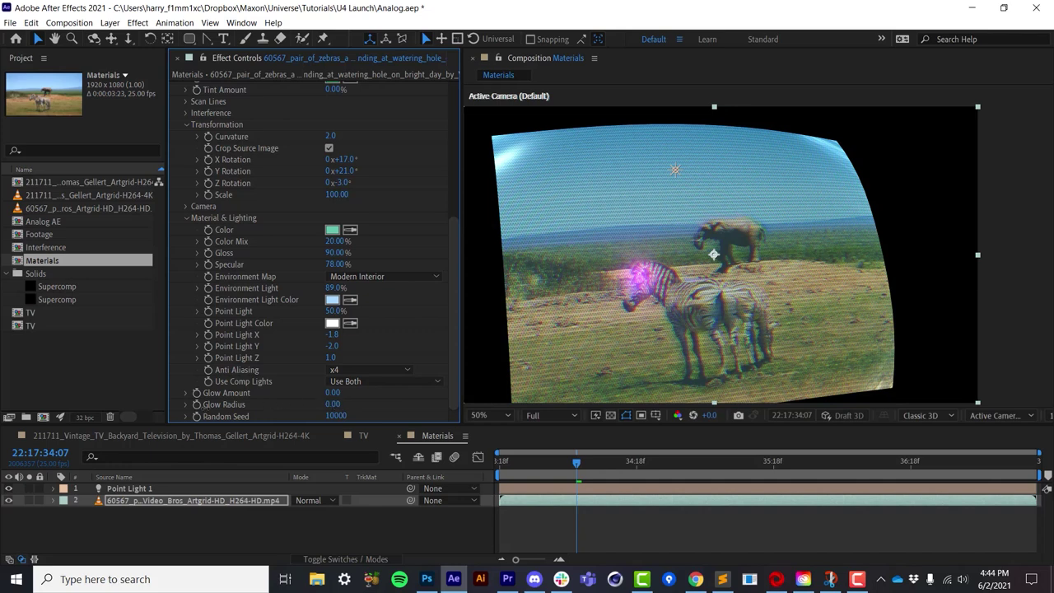